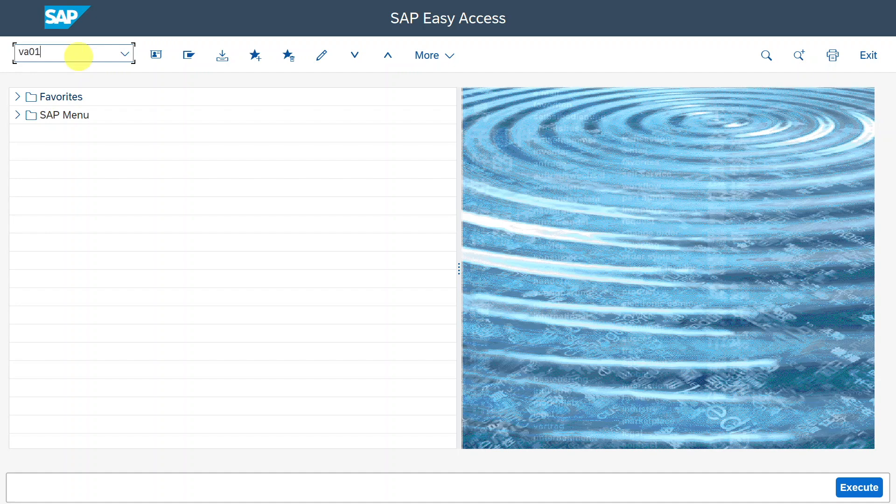
# Open transaction VA01 and continue with order type OR, sales organization 1010, distribution channel 10 and division 00
pyautogui.press('Return')
pyautogui.moveTo(196, 144); pyautogui.dragTo(161, 150)
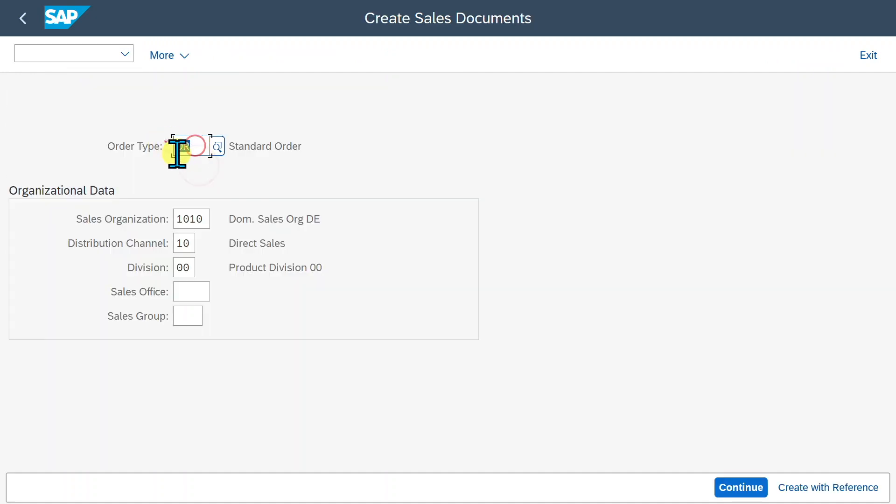
pyautogui.moveTo(208, 222); pyautogui.dragTo(172, 266)
pyautogui.click(734, 485)
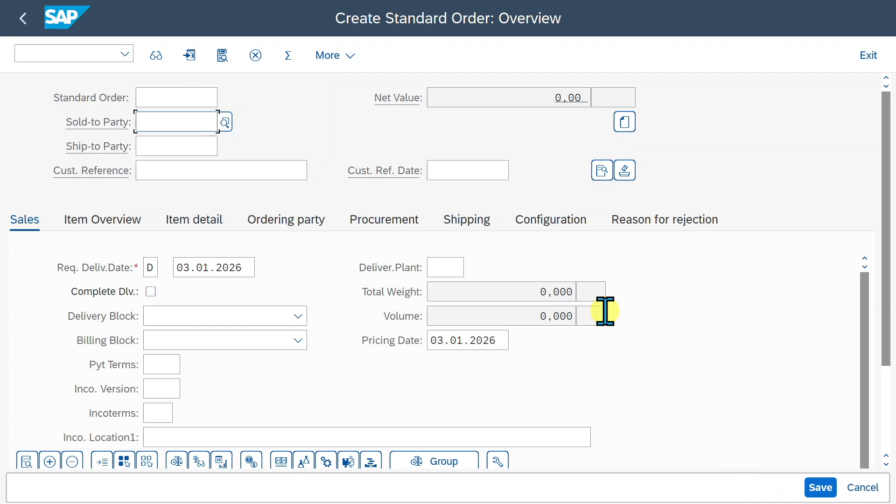
# Fill the order header with the sold-to and ship-to customer numbers, customer reference Test and payment terms 0001
pyautogui.click(170, 125)
pyautogui.click(173, 145)
pyautogui.click(186, 173)
pyautogui.click(163, 365)
pyautogui.click(171, 381)
pyautogui.click(196, 171)
pyautogui.click(209, 197)
pyautogui.press('Return')
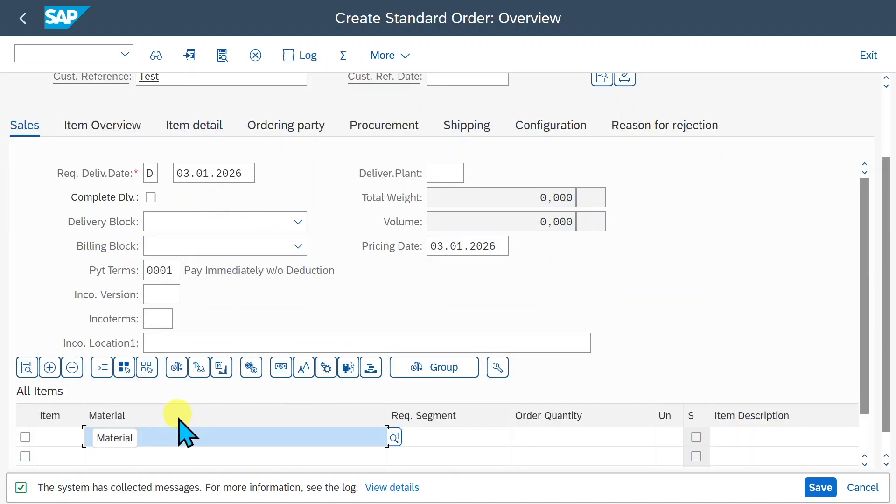
# Enter material TG0013 as the first order item with quantity 1 and a price amount of 100
pyautogui.write('TG0013')
pyautogui.click(622, 428)
pyautogui.press('Tab')
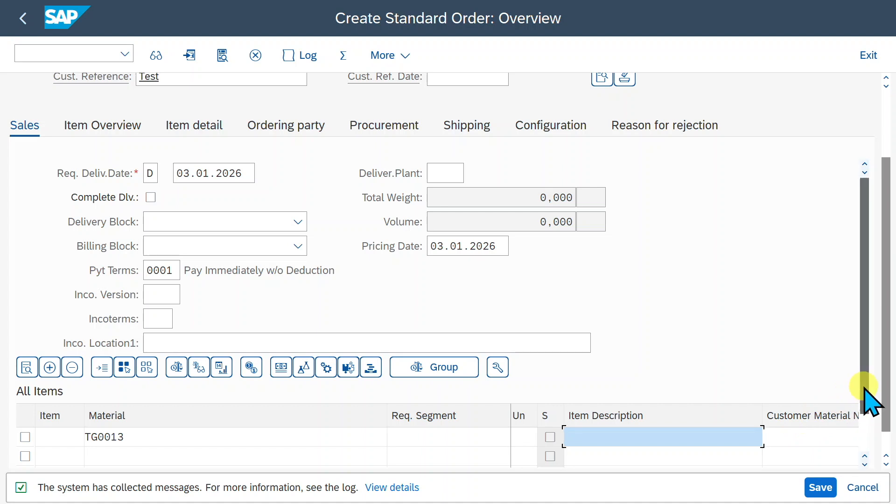
pyautogui.moveTo(865, 388); pyautogui.dragTo(864, 436)
pyautogui.moveTo(572, 439); pyautogui.dragTo(804, 440)
pyautogui.click(790, 390)
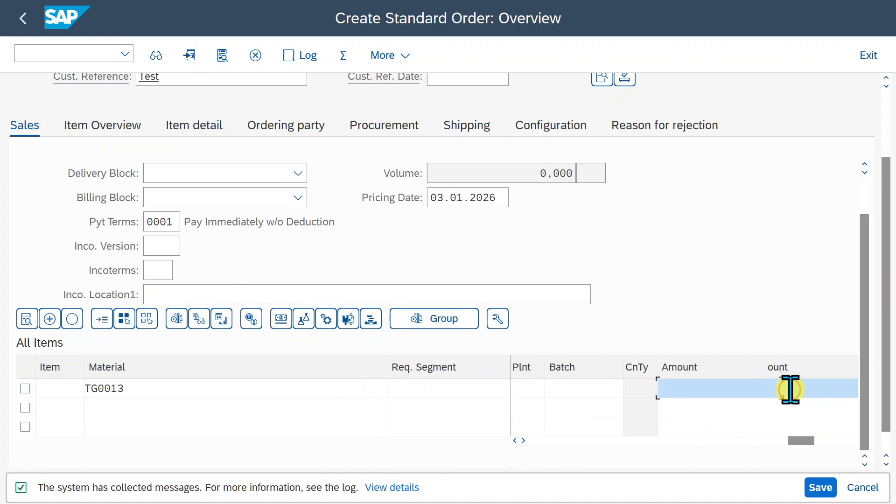
pyautogui.write('100')
pyautogui.press('Tab')
pyautogui.press('Return')
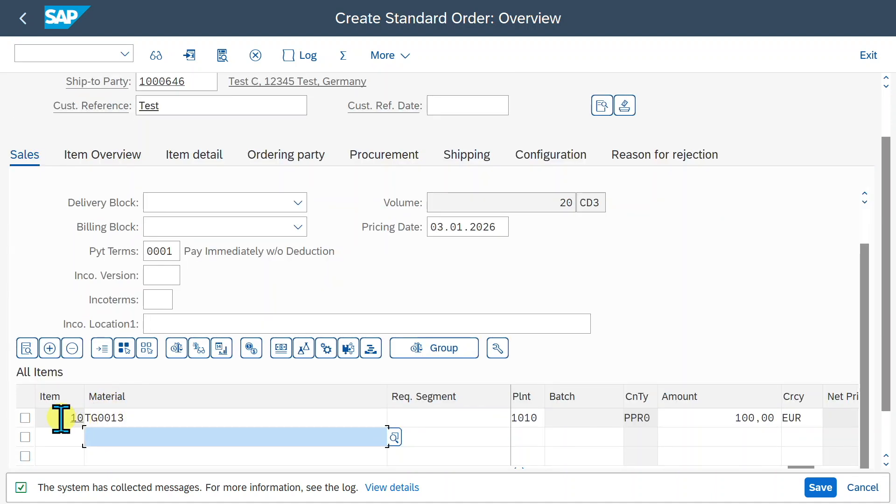
# Open the pricing conditions of item 10 and examine its price, output tax, internal price and profit margin
pyautogui.doubleClick(61, 418)
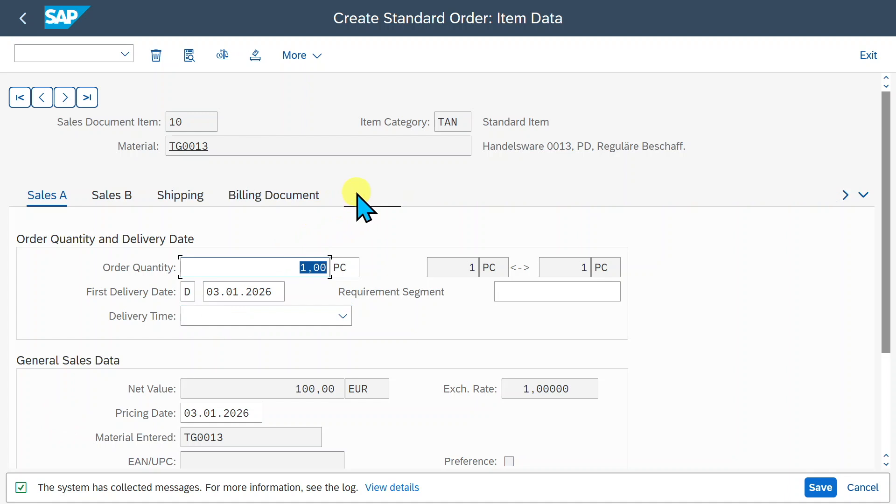
pyautogui.click(362, 199)
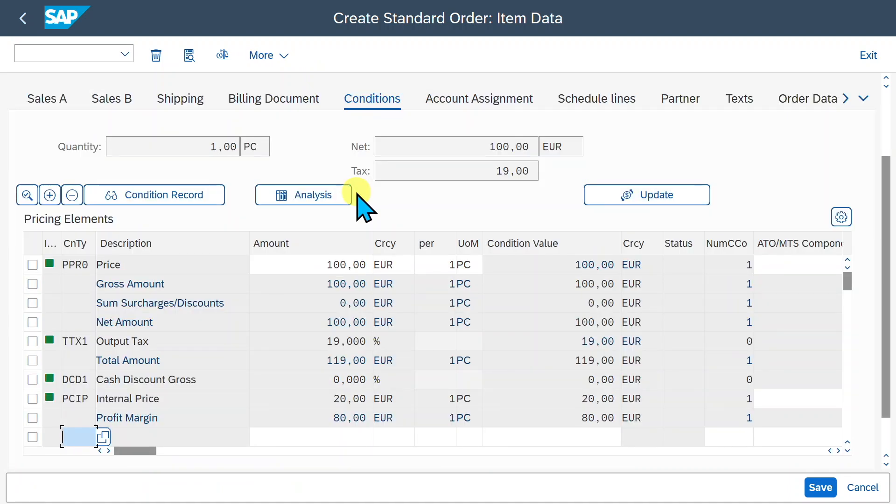
pyautogui.click(324, 260)
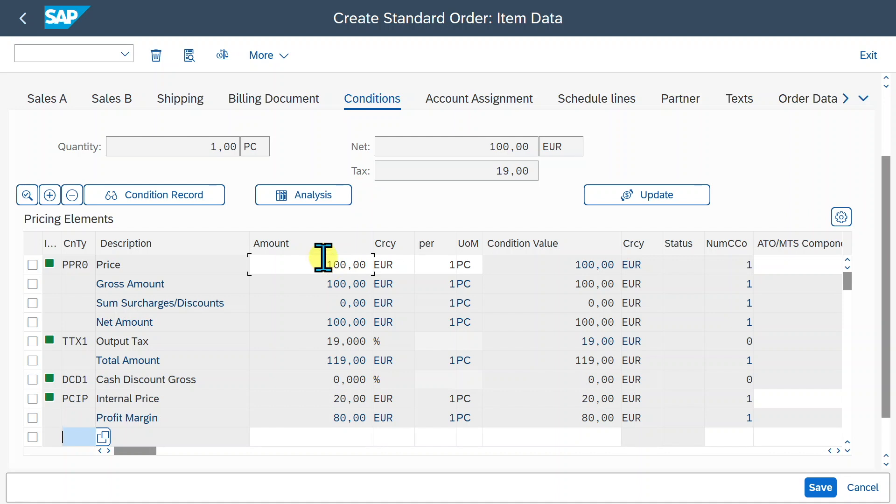
pyautogui.click(319, 336)
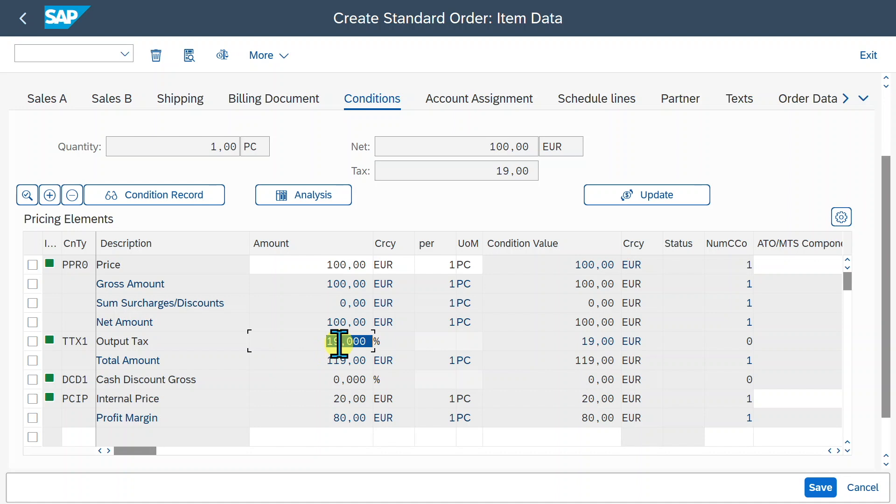
pyautogui.click(330, 398)
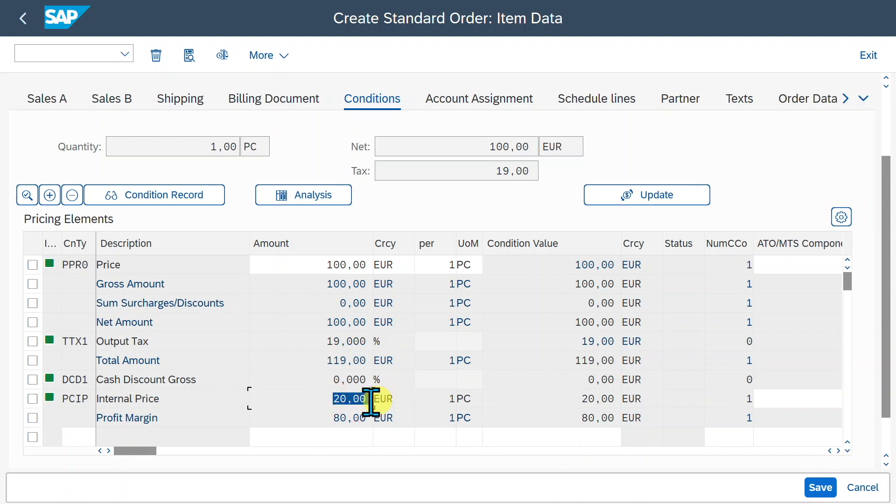
pyautogui.click(327, 414)
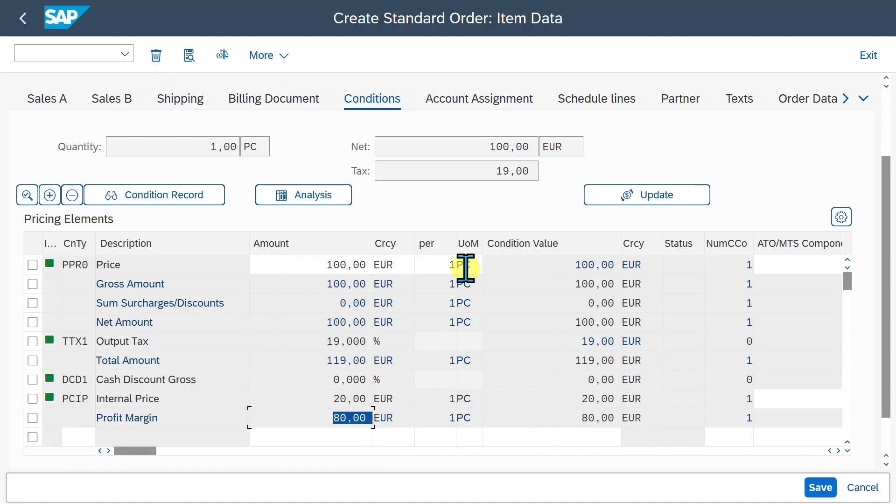
# Leave the order for transaction SPRO and display the reference IMG
pyautogui.click(84, 50)
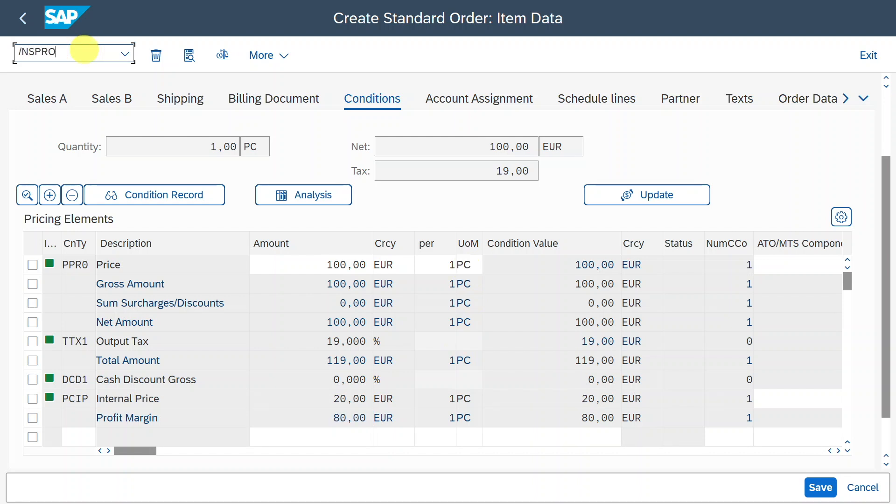
pyautogui.press('Return')
pyautogui.click(199, 55)
# Expand Sales and Distribution, Basic Functions, Pricing and Pricing Control down to the Condition Tables and Field Catalog activities
pyautogui.scroll(-4, 154, 280)
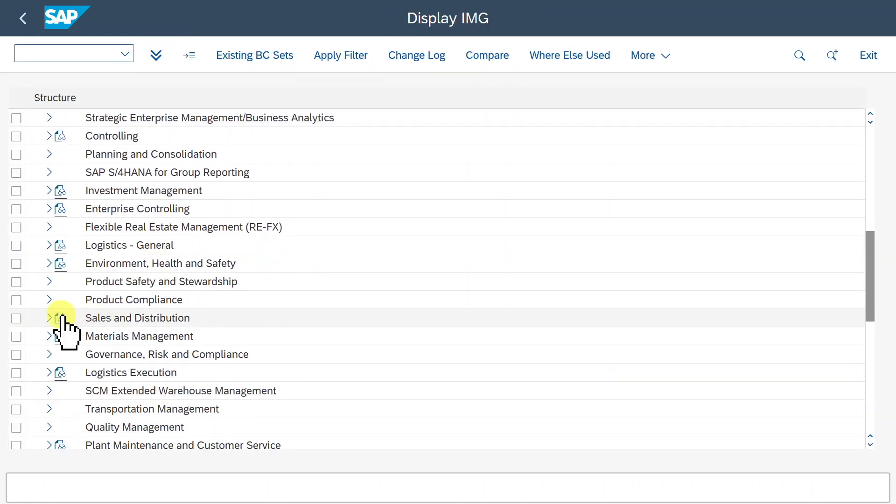
pyautogui.click(51, 319)
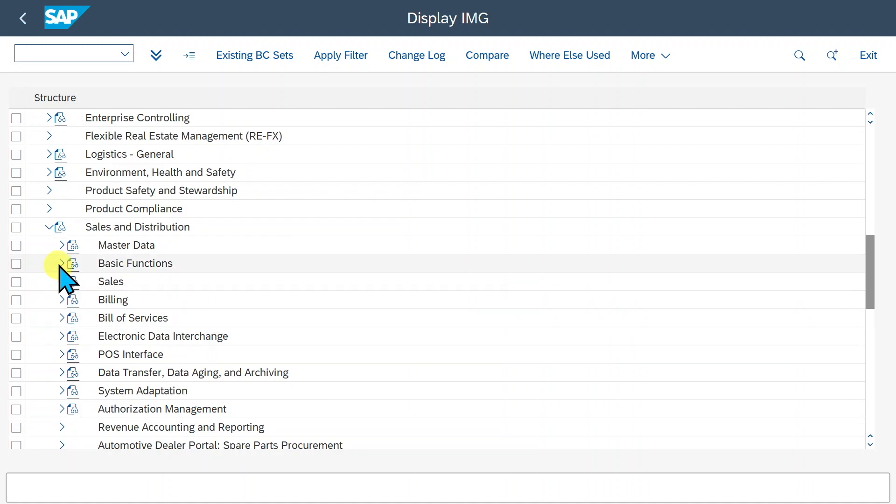
pyautogui.click(62, 263)
pyautogui.click(75, 136)
pyautogui.click(87, 154)
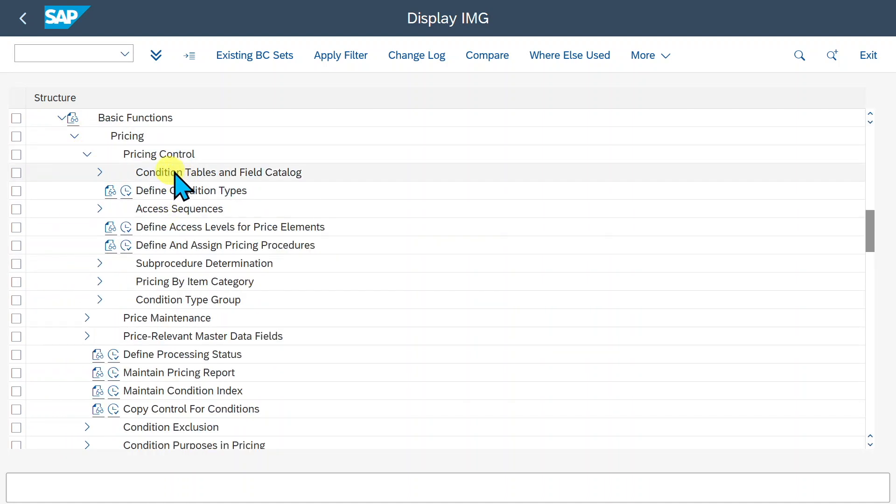
pyautogui.click(100, 172)
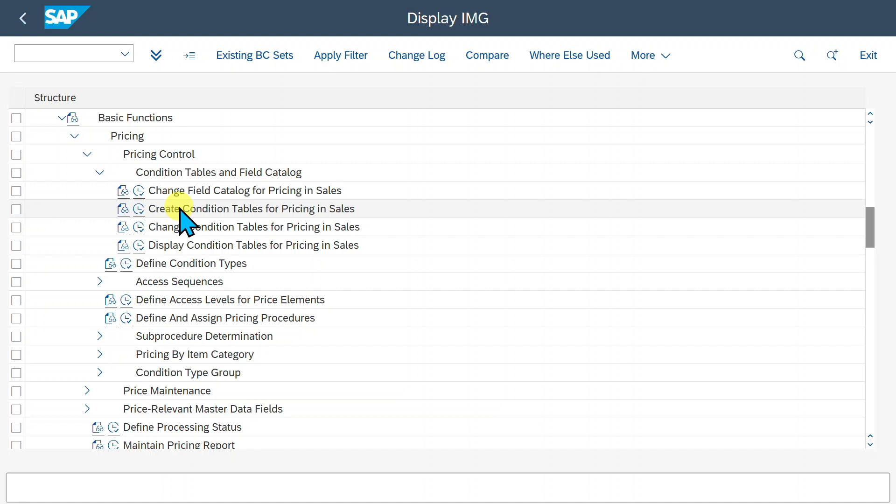
# Display condition table 005 for pricing in sales and examine its sales organization, distribution channel, customer and material fields
pyautogui.click(140, 246)
pyautogui.write('005')
pyautogui.press('Return')
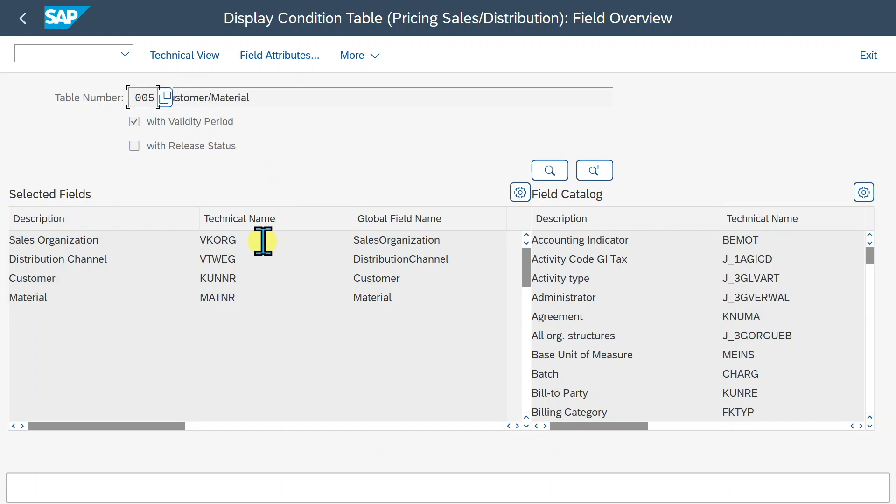
pyautogui.moveTo(247, 242); pyautogui.dragTo(191, 241)
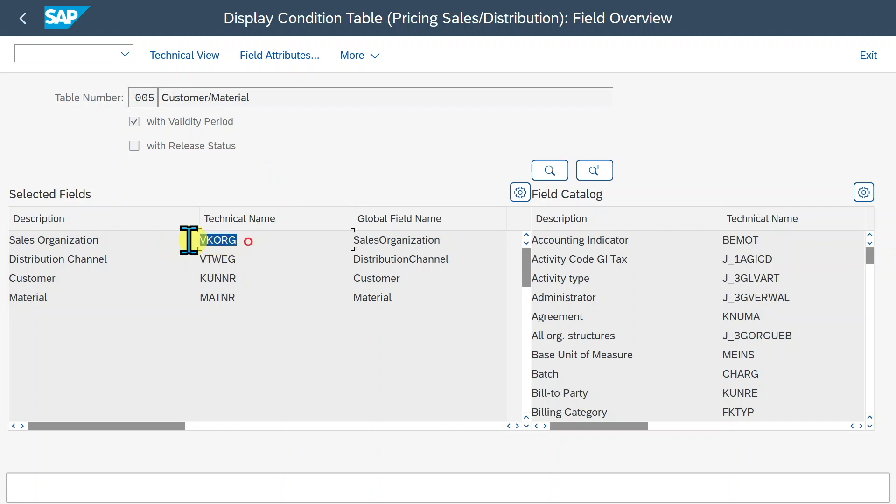
pyautogui.click(256, 260)
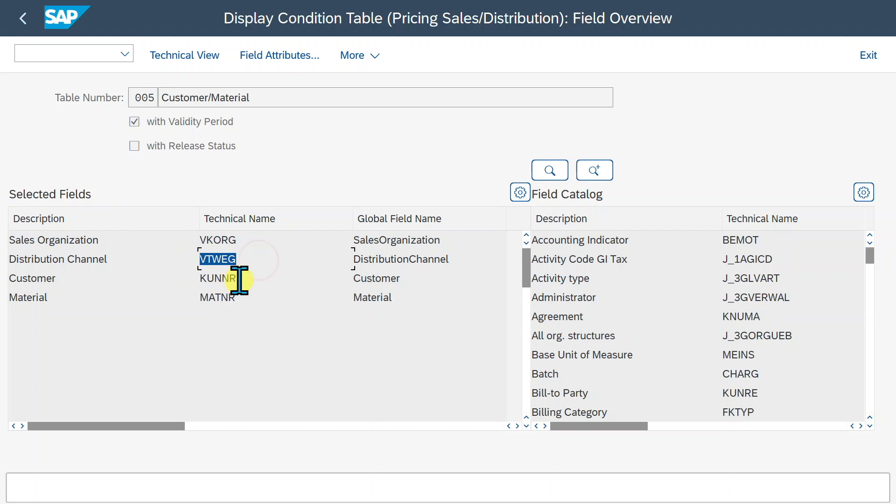
pyautogui.moveTo(252, 276); pyautogui.dragTo(190, 278)
pyautogui.moveTo(243, 294); pyautogui.dragTo(200, 294)
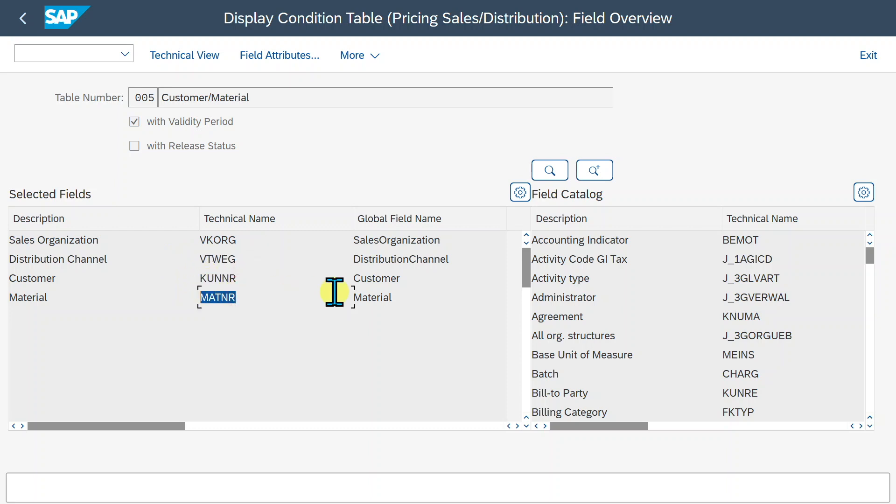
# Open transaction VA01 in a new session alongside the condition table
pyautogui.click(71, 50)
pyautogui.write('/o')
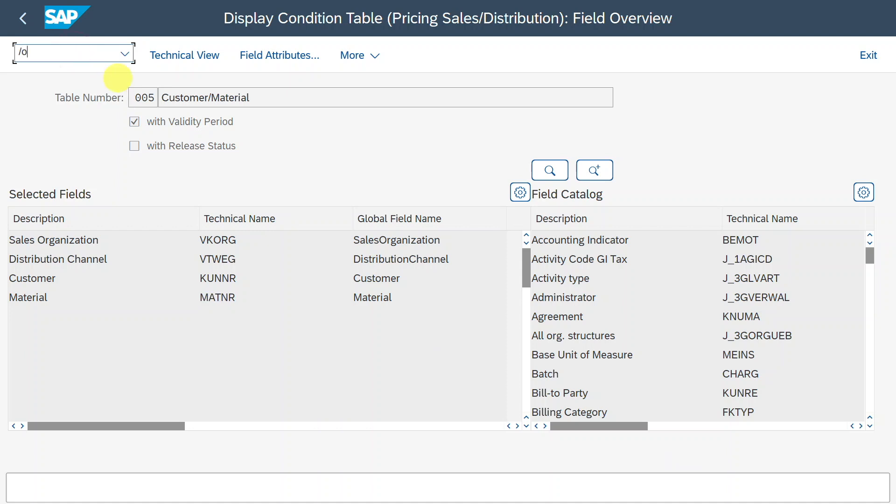
pyautogui.write('va01')
pyautogui.press('Return')
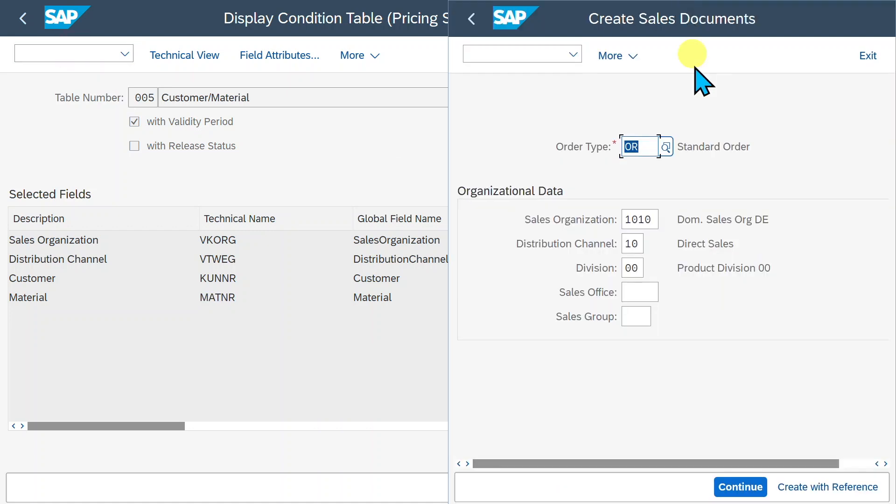
# Check the sales organization and distribution channel fields of the sales document, and continue to the standard order overview
pyautogui.press('Tab')
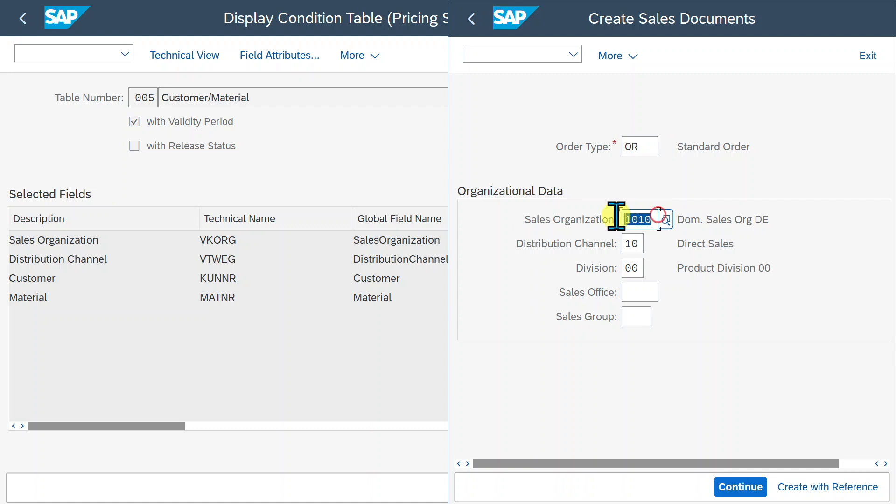
pyautogui.press('Tab')
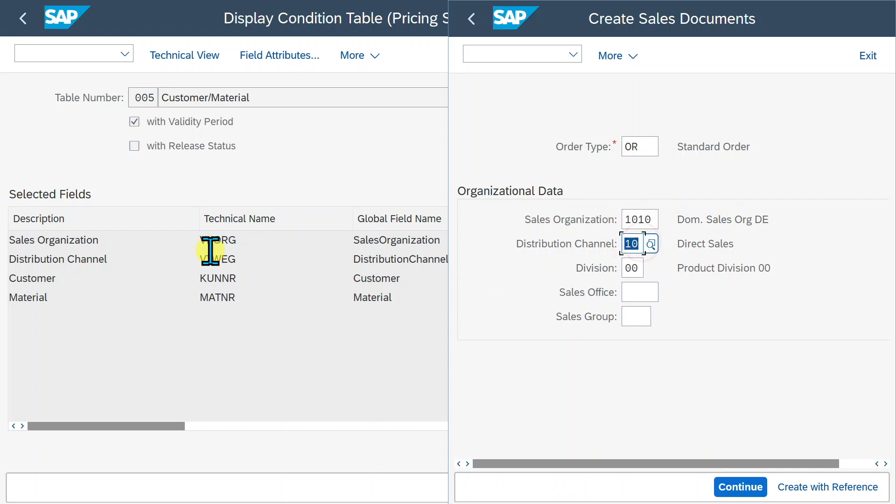
pyautogui.click(634, 240)
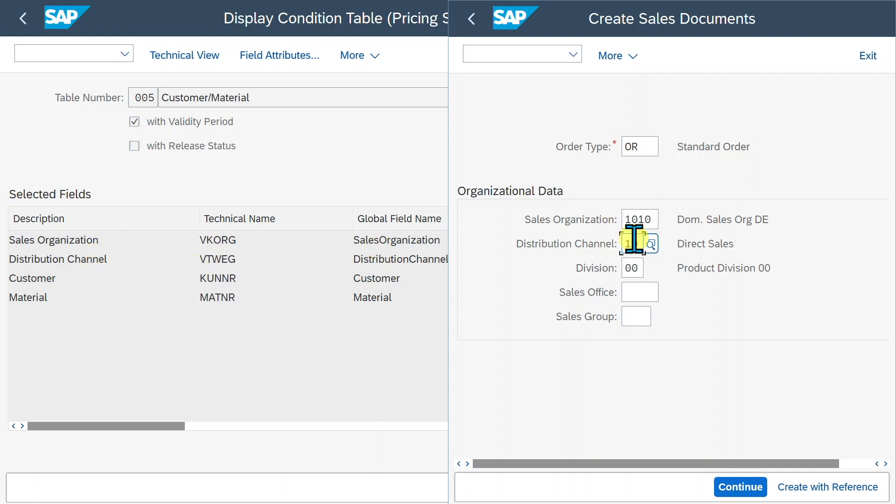
pyautogui.press('Return')
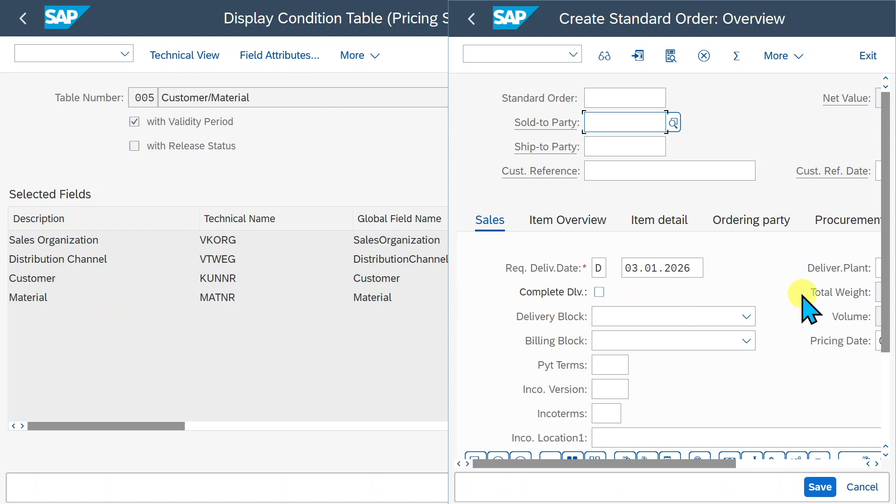
pyautogui.moveTo(886, 312); pyautogui.dragTo(882, 398)
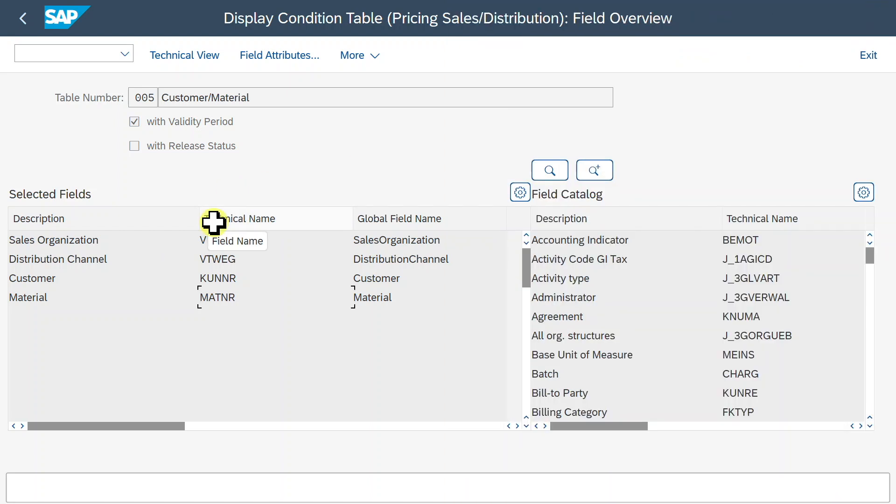
# Return to the IMG and start creating condition table 990 for pricing in sales
pyautogui.click(23, 18)
pyautogui.click(23, 18)
pyautogui.click(138, 210)
pyautogui.click(198, 98)
pyautogui.write('990')
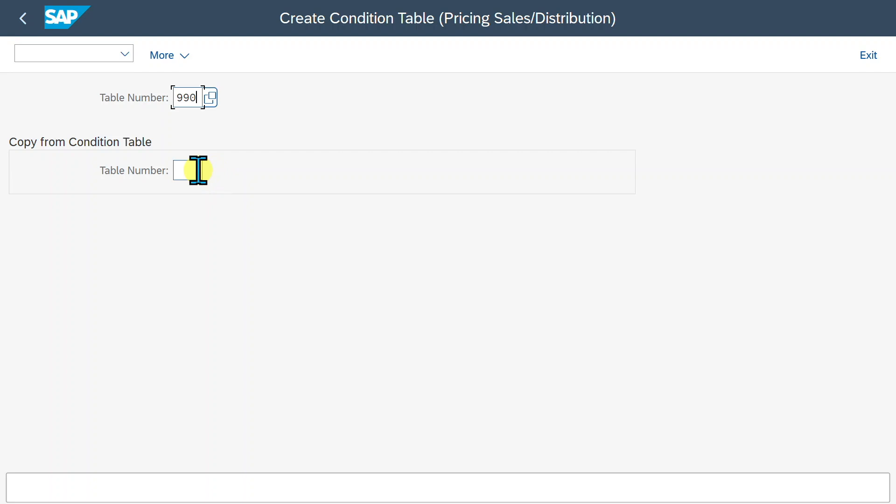
pyautogui.press('Return')
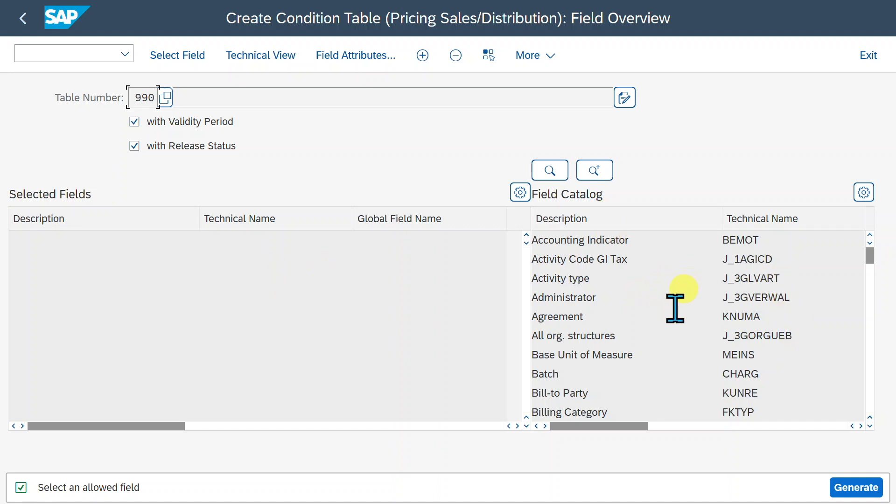
# Find Sales Organization in the field catalog and add it to condition table 990's selected fields
pyautogui.click(552, 171)
pyautogui.write('sales organizatio')
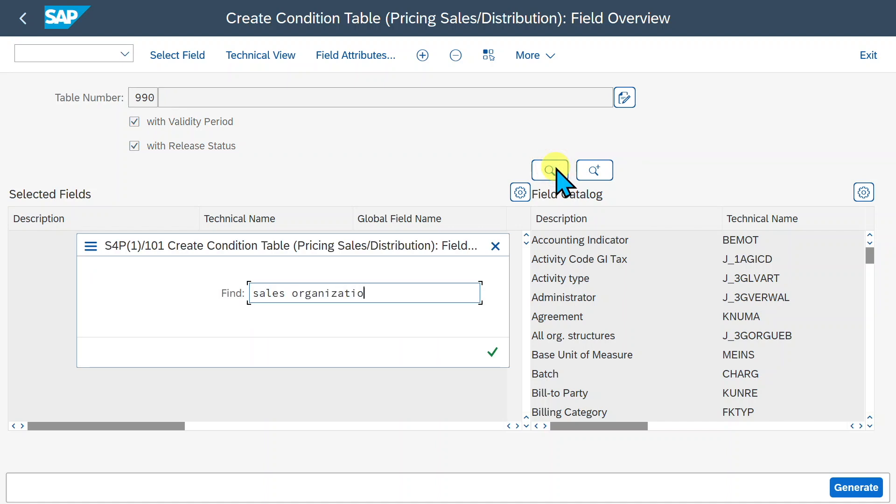
pyautogui.press('Return')
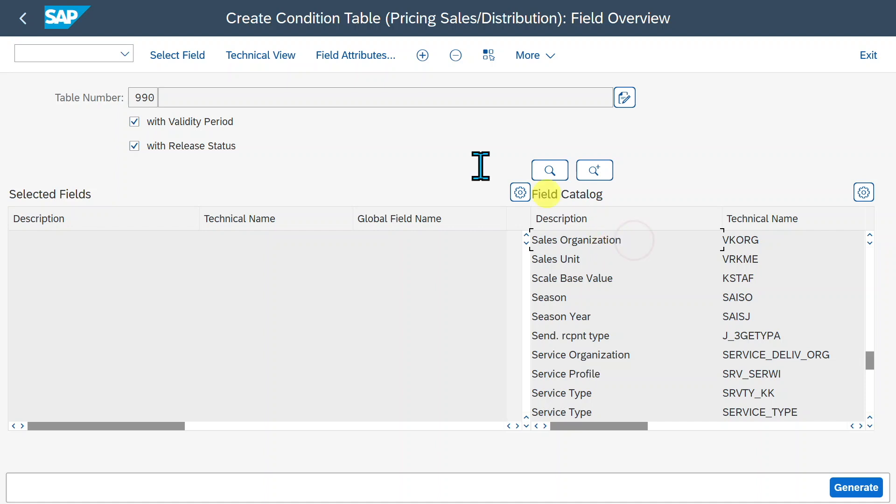
pyautogui.click(184, 60)
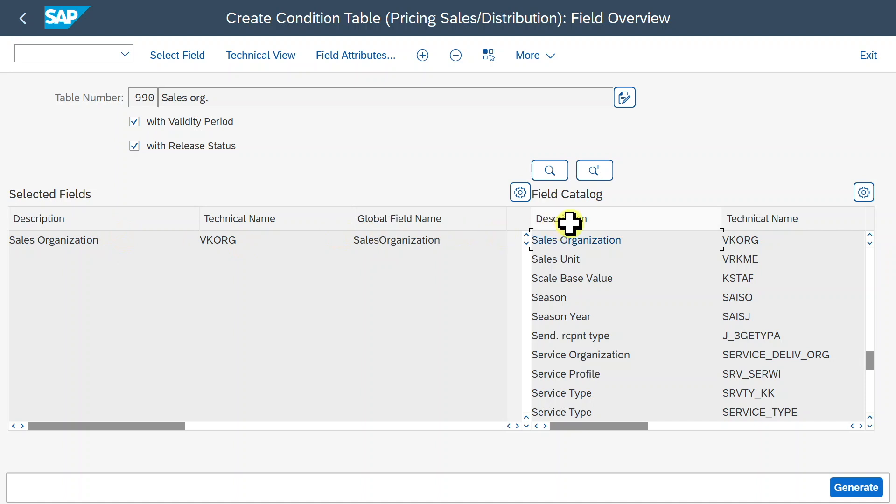
# Find Distribution Channel in the field catalog and add it to condition table 990's selected fields
pyautogui.click(555, 171)
pyautogui.write('distributio')
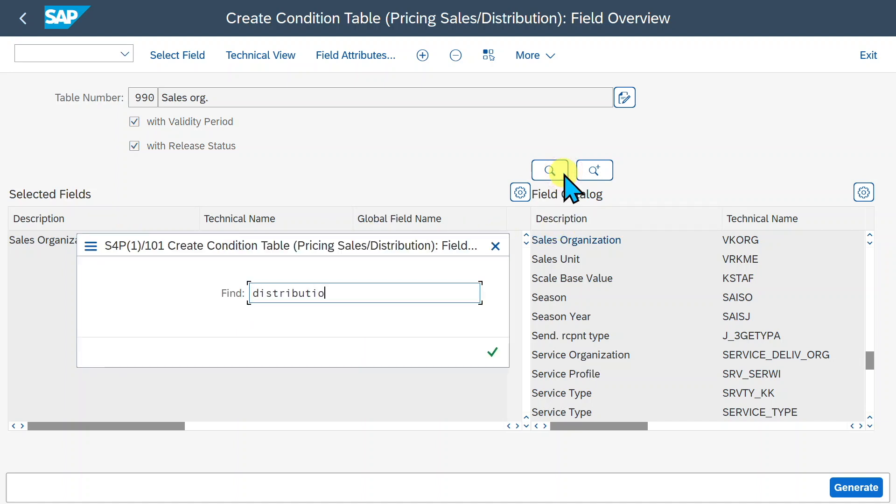
pyautogui.press('Return')
pyautogui.click(626, 240)
pyautogui.click(177, 55)
# Find Division in the field catalog and add it to condition table 990's selected fields
pyautogui.click(546, 170)
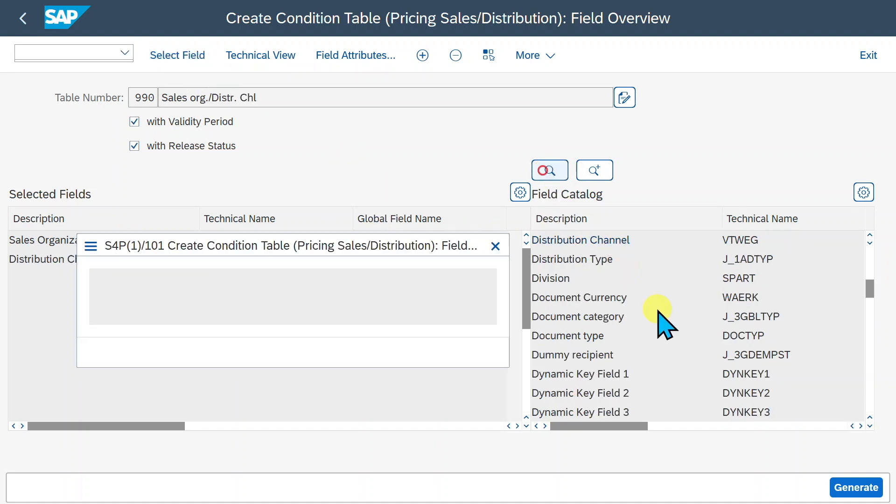
pyautogui.write('divi')
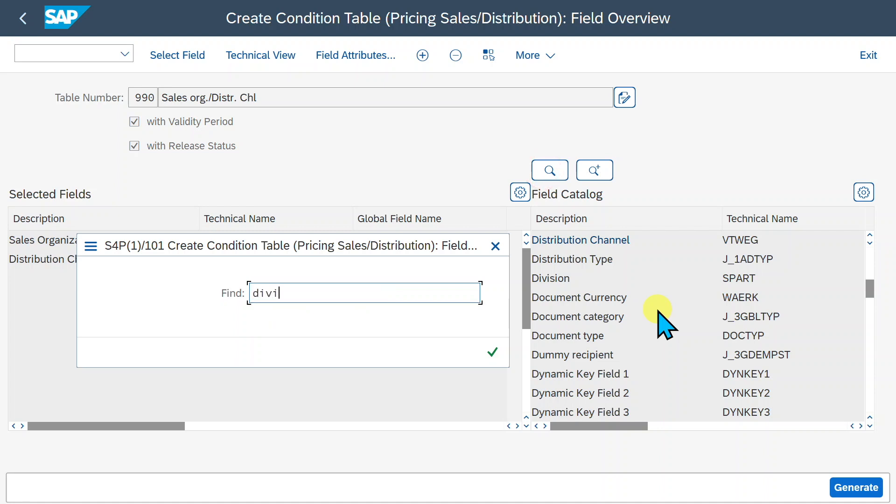
pyautogui.press('Return')
pyautogui.click(595, 240)
pyautogui.click(177, 55)
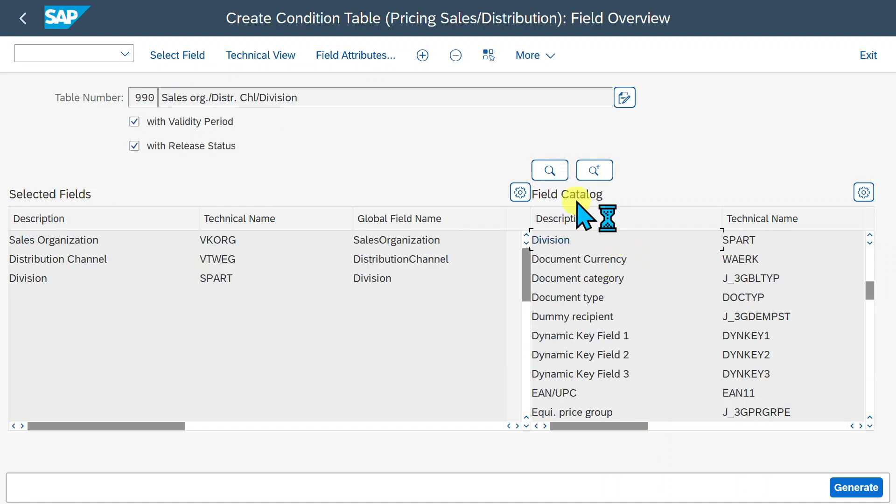
# Find the Customer field KUNNR in the field catalog and add it to condition table 990's selected fields
pyautogui.click(550, 171)
pyautogui.press('BackSpace')
pyautogui.write('custome')
pyautogui.press('Return')
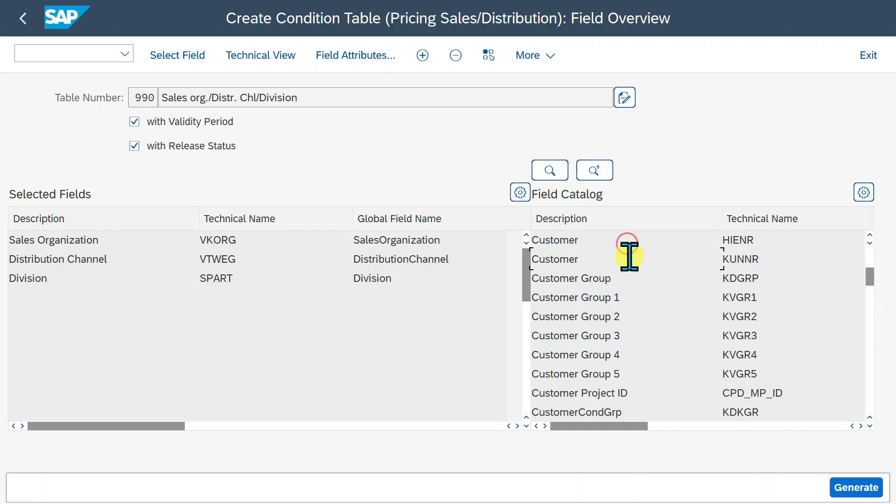
pyautogui.moveTo(717, 256); pyautogui.dragTo(766, 257)
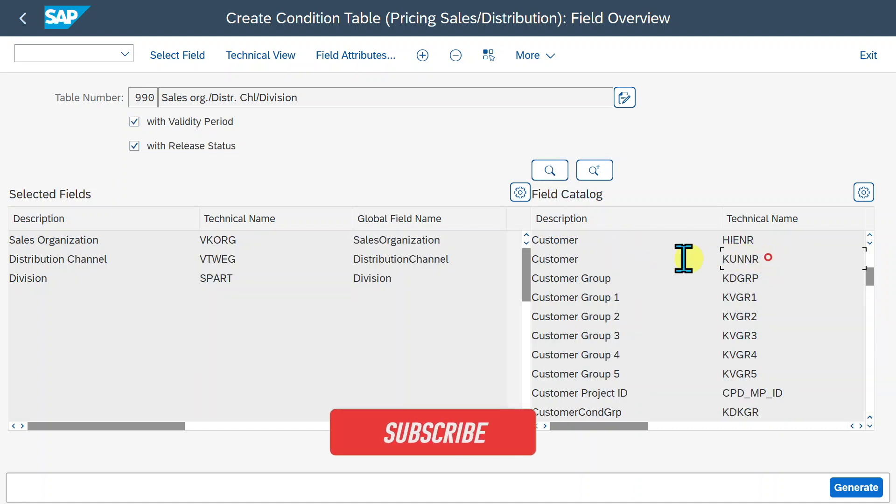
pyautogui.click(156, 55)
# Find the Material field MATNR in the field catalog and add it to condition table 990's selected fields
pyautogui.click(557, 171)
pyautogui.write('mater')
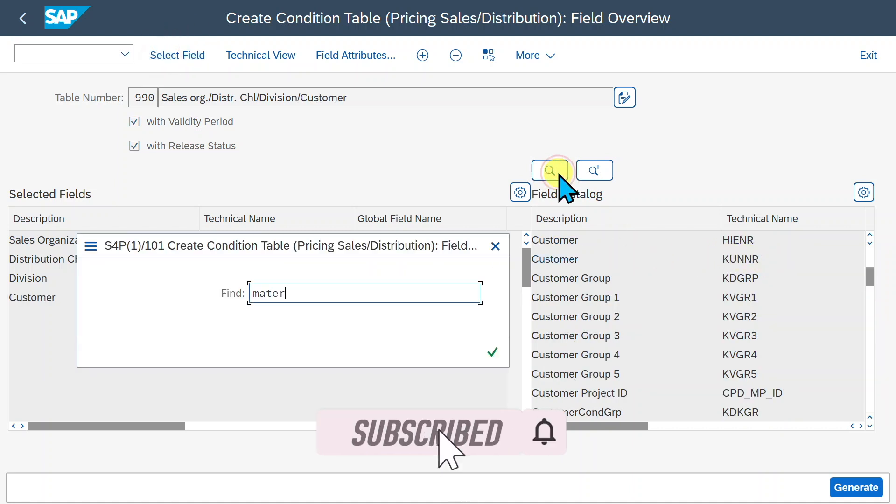
pyautogui.press('Return')
pyautogui.click(577, 258)
pyautogui.click(178, 55)
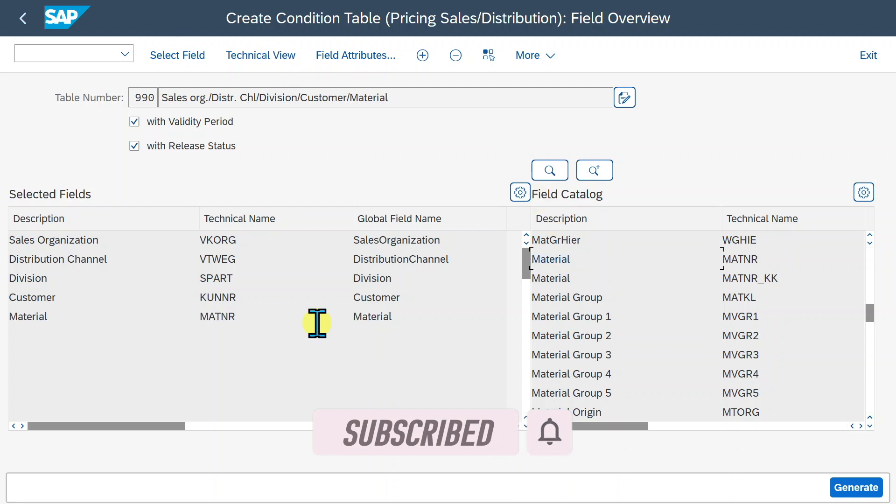
# Review the five selected fields, from Sales Organization to Material, and generate condition table 990
pyautogui.moveTo(153, 240); pyautogui.dragTo(6, 238)
pyautogui.moveTo(112, 259); pyautogui.dragTo(6, 256)
pyautogui.moveTo(78, 279); pyautogui.dragTo(8, 279)
pyautogui.moveTo(90, 297); pyautogui.dragTo(8, 298)
pyautogui.moveTo(72, 316); pyautogui.dragTo(6, 317)
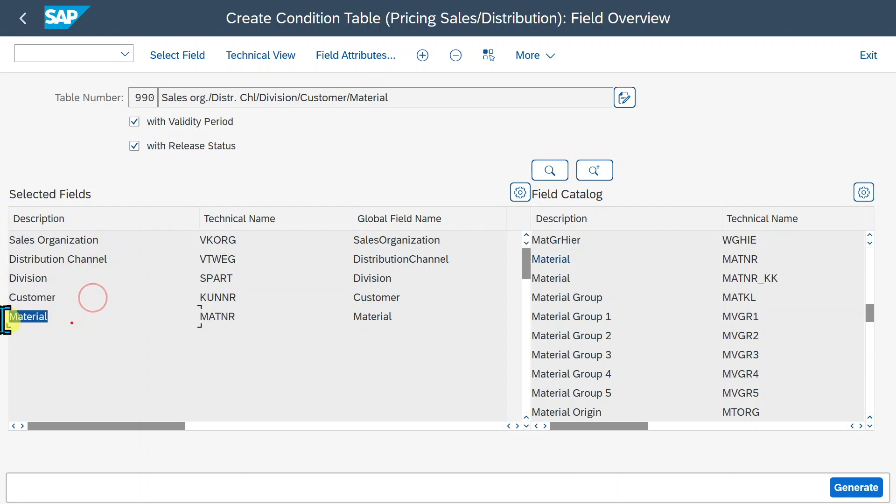
pyautogui.click(856, 488)
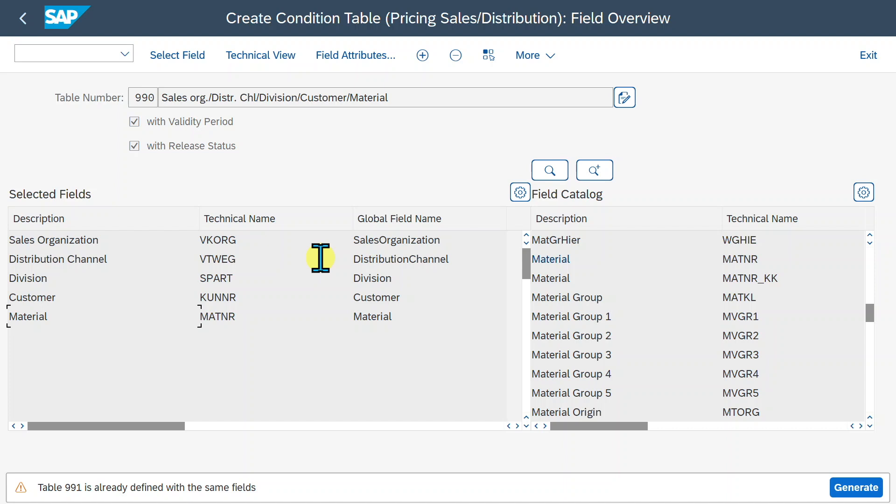
pyautogui.press('Return')
pyautogui.click(306, 341)
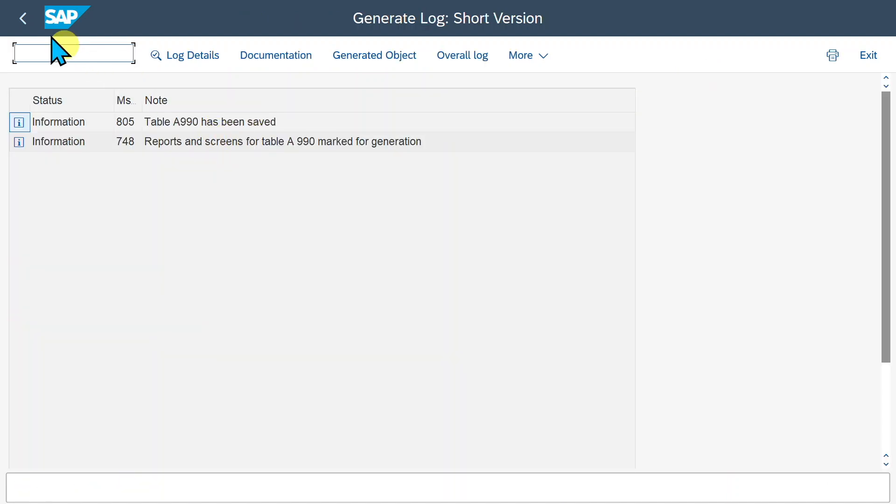
# Return to the IMG and open the activity Set Condition Types for Pricing in Sales under Define Condition Types
pyautogui.click(23, 19)
pyautogui.click(25, 19)
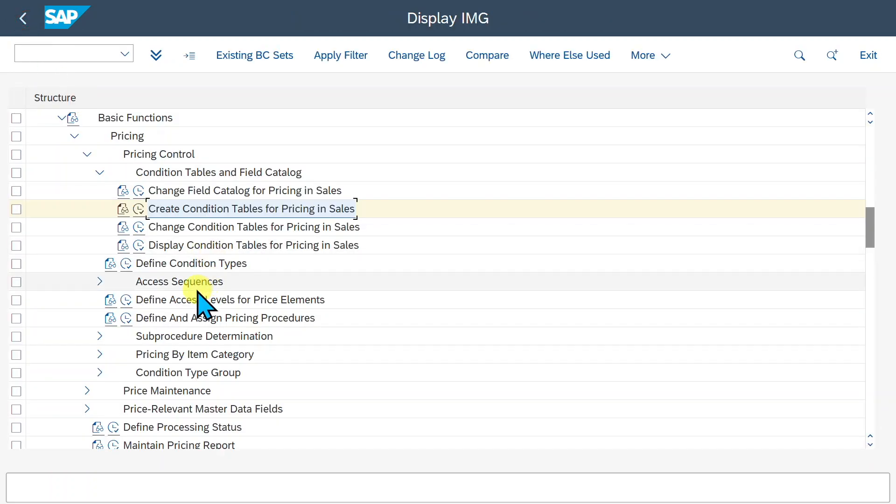
pyautogui.click(126, 263)
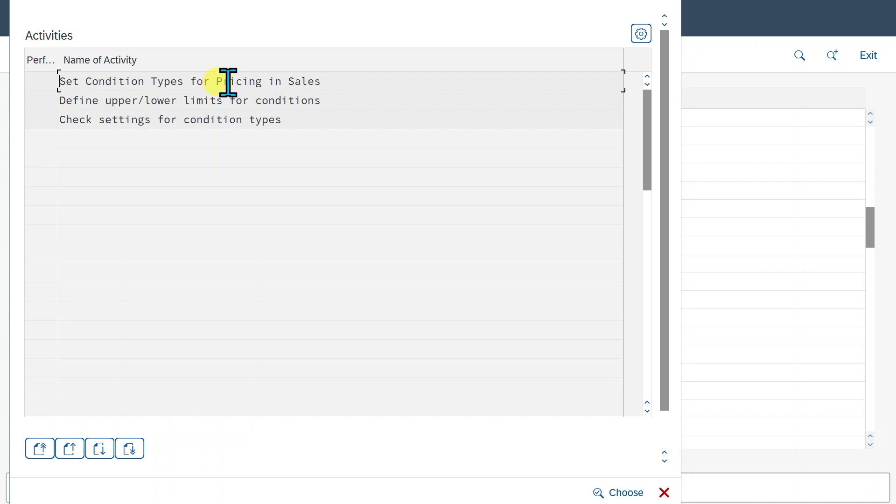
pyautogui.doubleClick(243, 82)
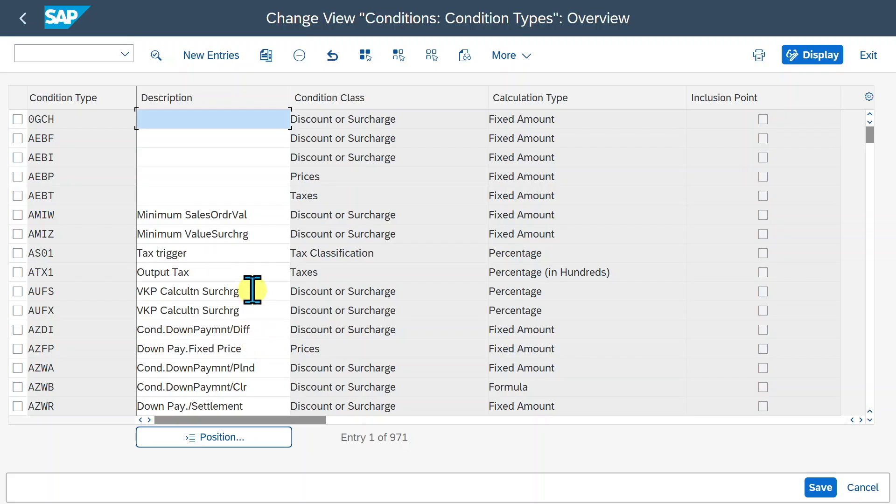
# Locate condition type PPR0 in the condition types overview and examine its detail settings
pyautogui.scroll(-1, 252, 289)
pyautogui.scroll(-1, 261, 373)
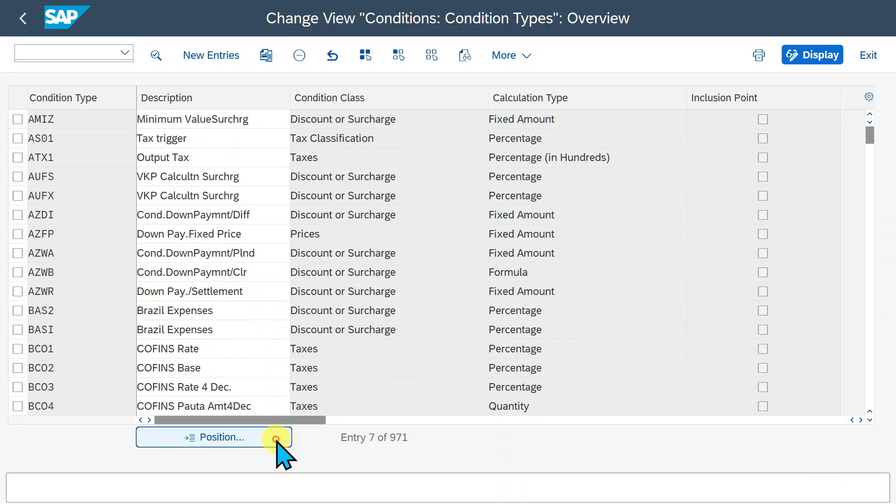
pyautogui.click(276, 439)
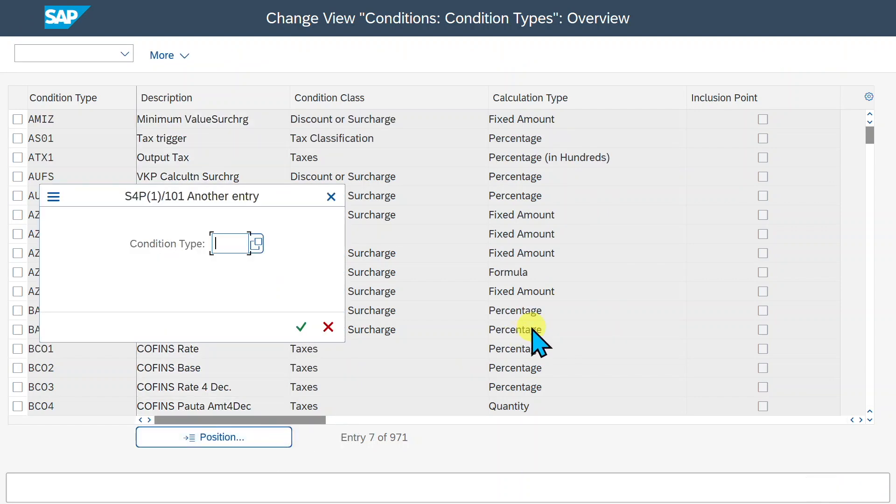
pyautogui.press('Return')
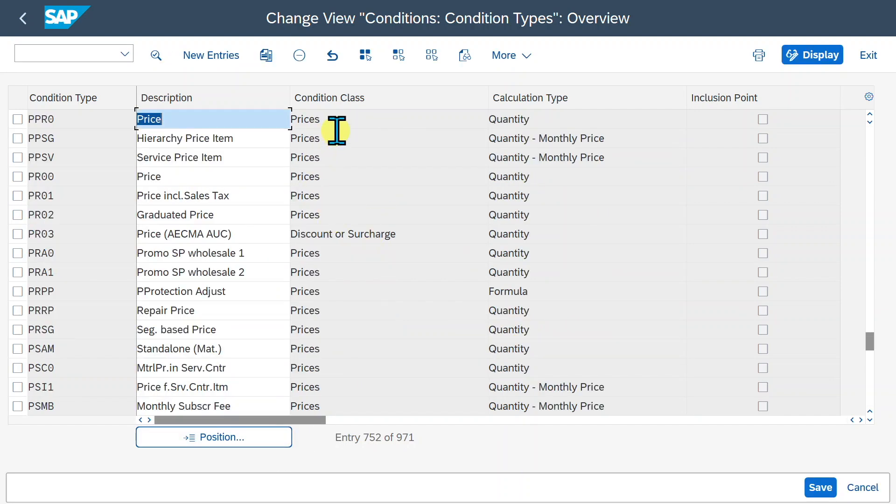
pyautogui.doubleClick(99, 118)
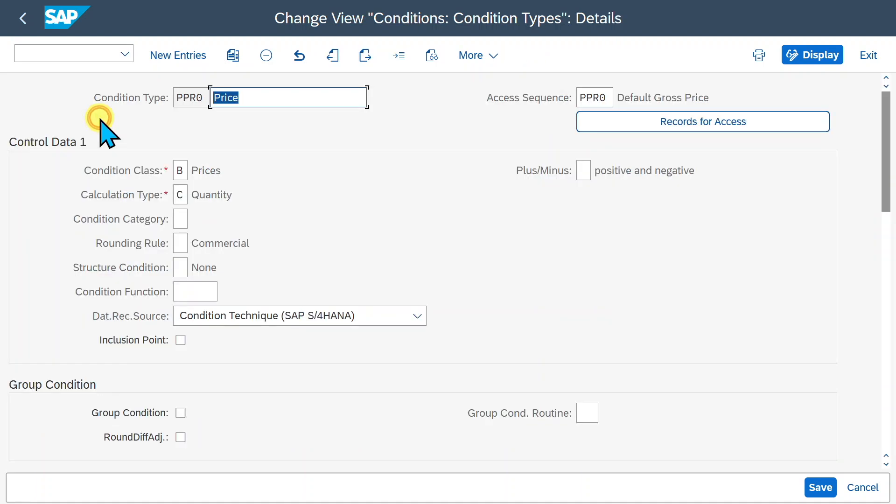
pyautogui.scroll(-5, 289, 229)
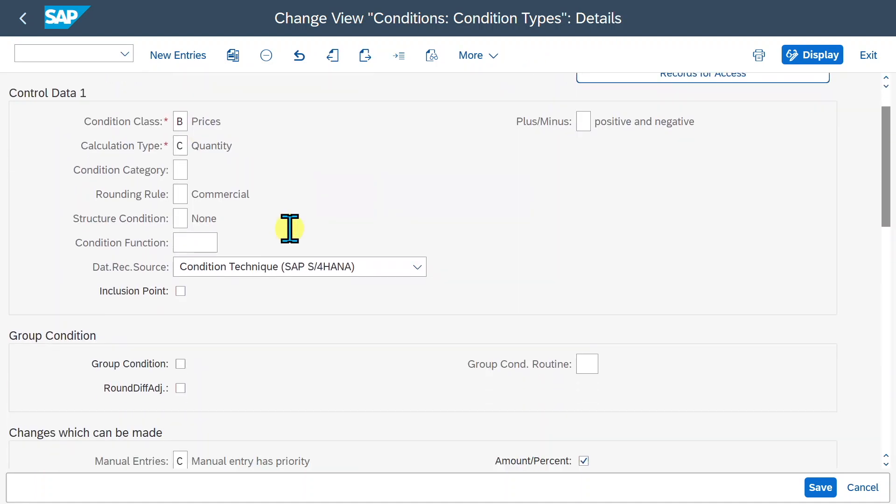
pyautogui.moveTo(885, 279); pyautogui.dragTo(892, 175)
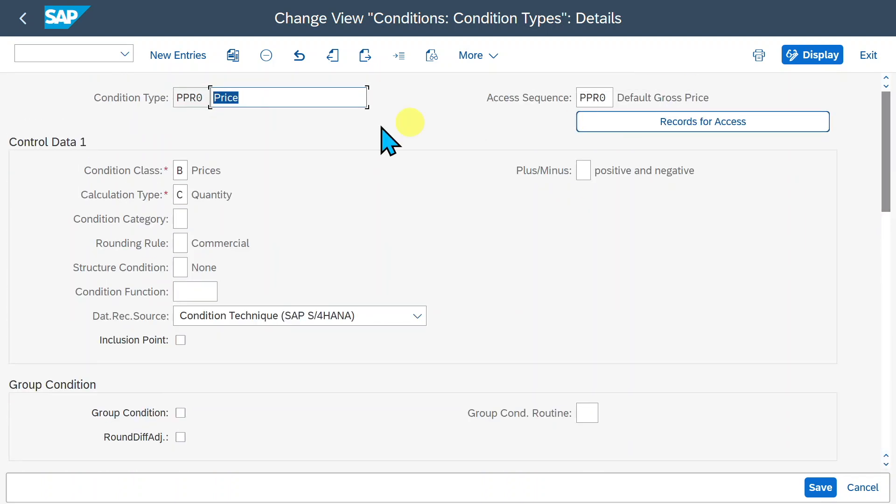
# Return to the condition types overview and copy condition type PPR0 with its access sequence as Z002
pyautogui.click(24, 23)
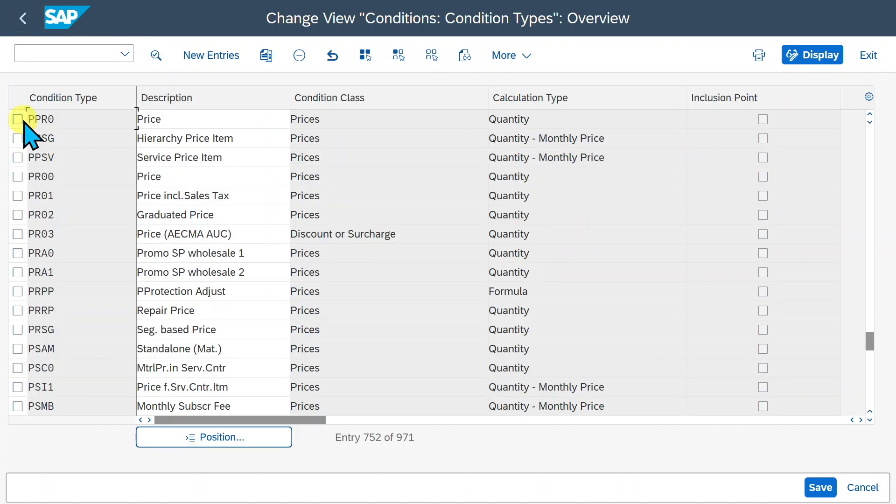
pyautogui.click(18, 119)
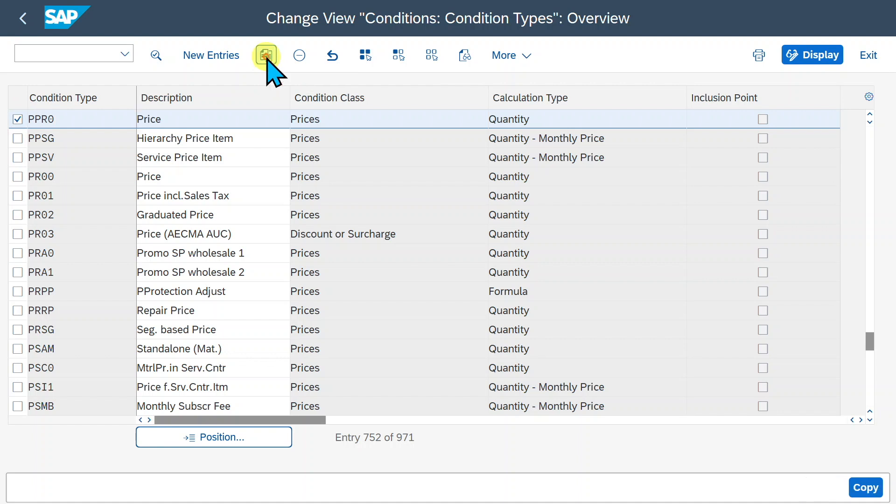
pyautogui.click(266, 55)
pyautogui.write('Z002')
pyautogui.press('Tab')
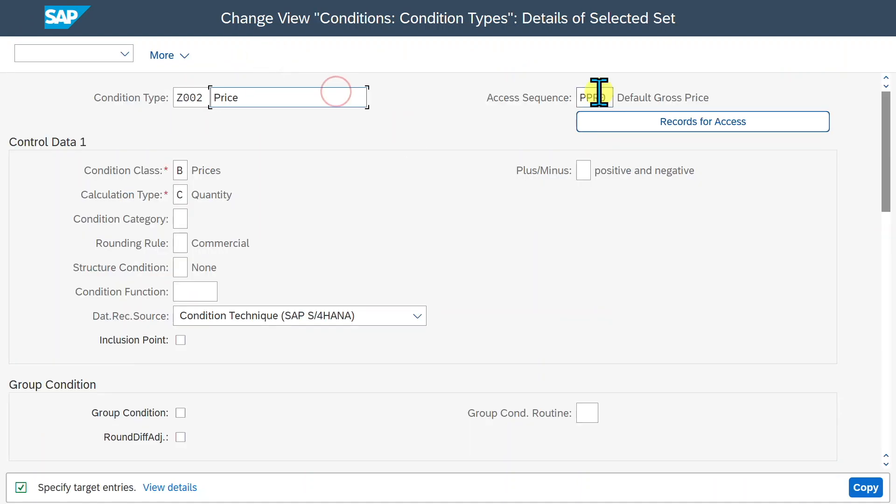
pyautogui.moveTo(607, 98); pyautogui.dragTo(575, 98)
pyautogui.click(600, 98)
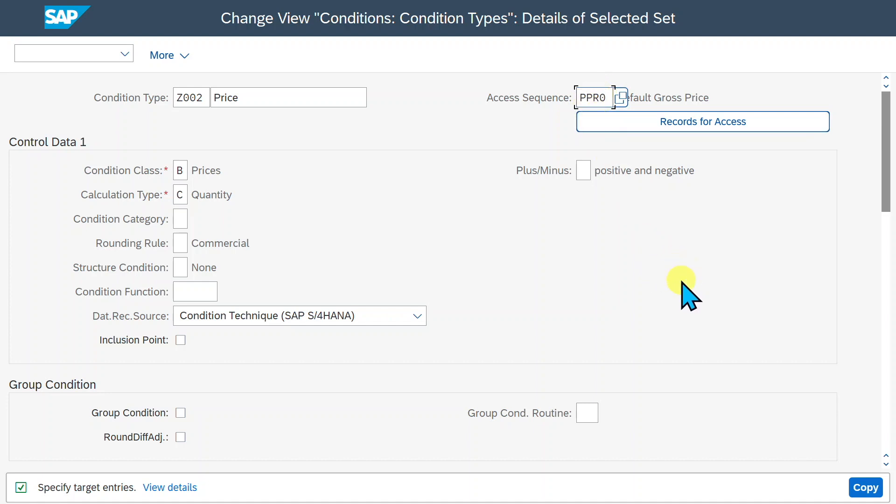
pyautogui.click(868, 488)
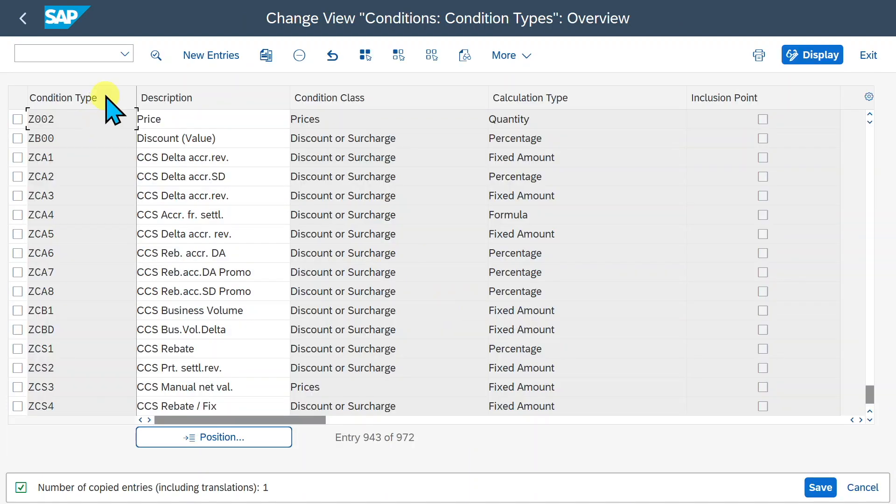
# Start transaction VA01 in a new session and continue to the standard order overview
pyautogui.click(93, 51)
pyautogui.write('/ova01')
pyautogui.press('Return')
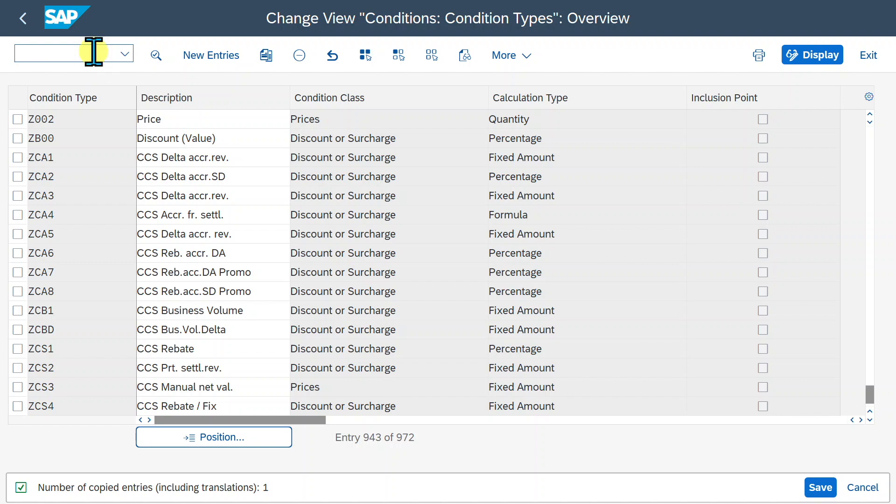
pyautogui.click(620, 195)
# Enter the sold-to party's customer number and the customer reference Test in the new standard order
pyautogui.click(192, 146)
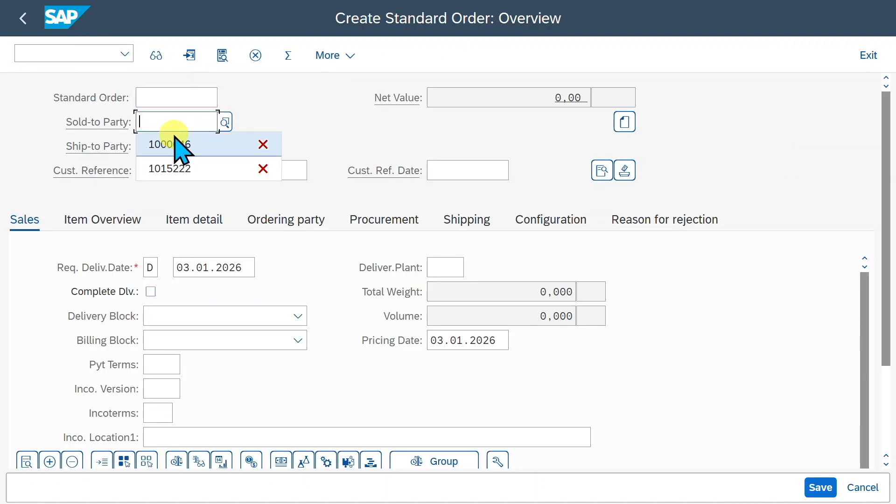
pyautogui.click(175, 145)
pyautogui.click(180, 147)
pyautogui.write('1000646')
pyautogui.press('Return')
pyautogui.press('Return')
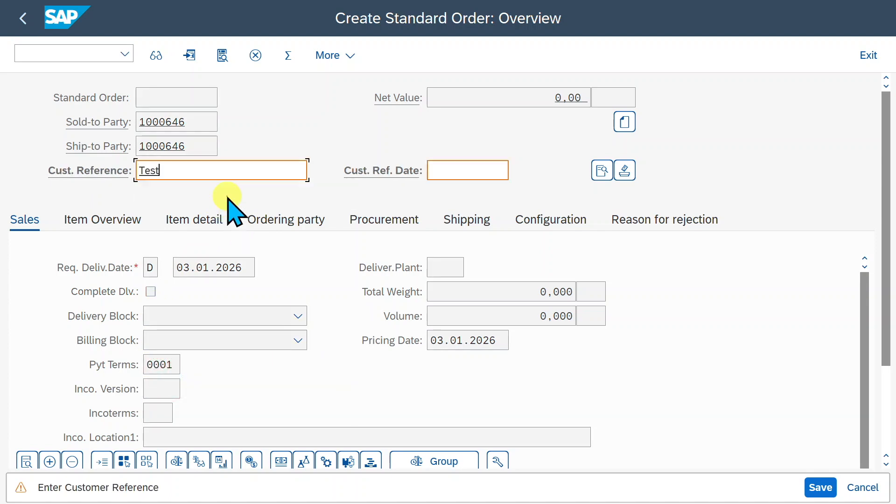
pyautogui.click(230, 196)
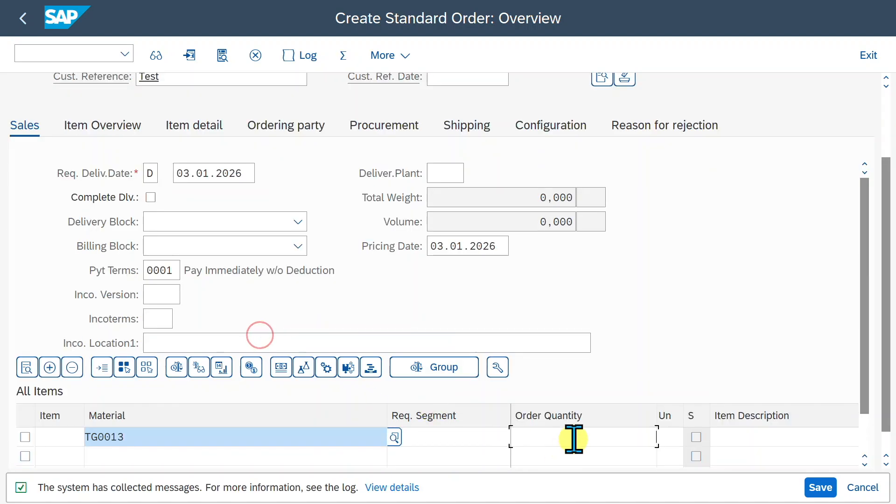
# Add material TG0013 with order quantity 1 as the first item of the standard order
pyautogui.click(578, 438)
pyautogui.write('1')
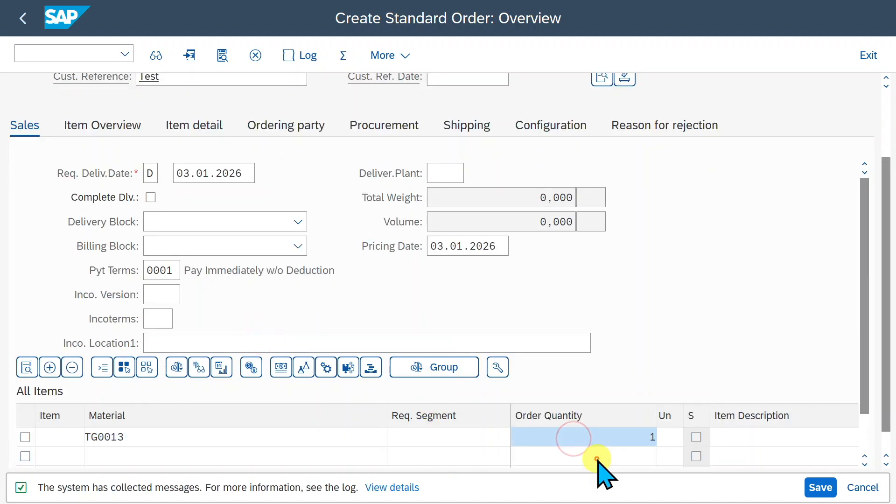
pyautogui.press('Return')
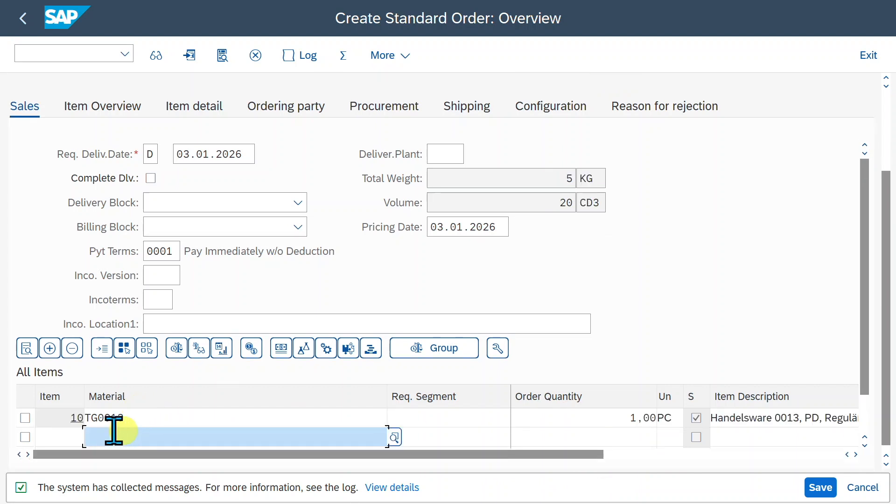
# Open the item data of item 10 and examine its pricing conditions and the related pricing message
pyautogui.doubleClick(71, 417)
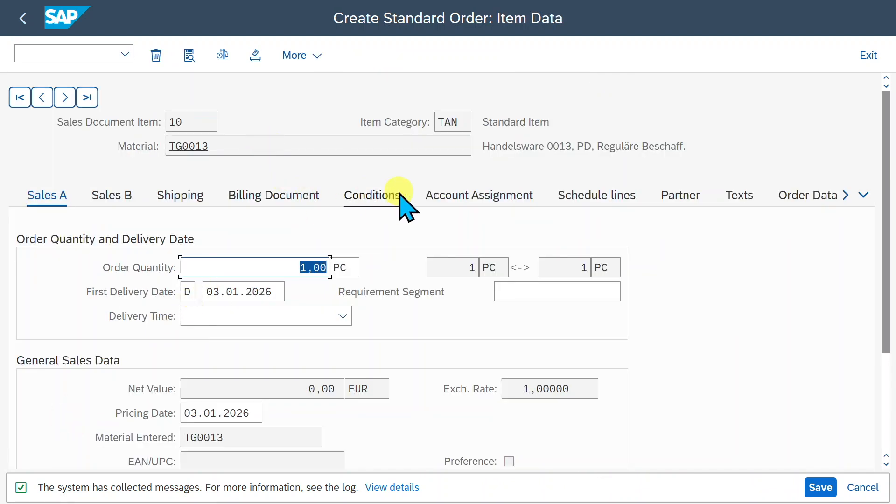
pyautogui.click(372, 195)
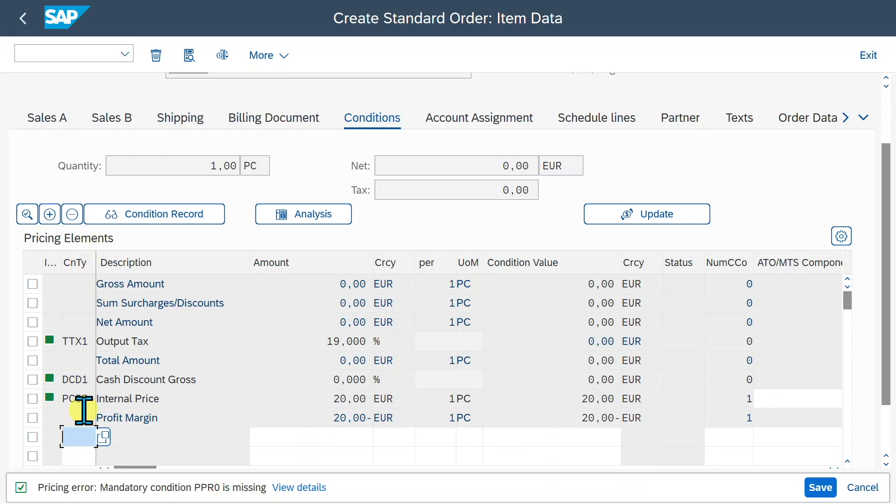
pyautogui.doubleClick(88, 341)
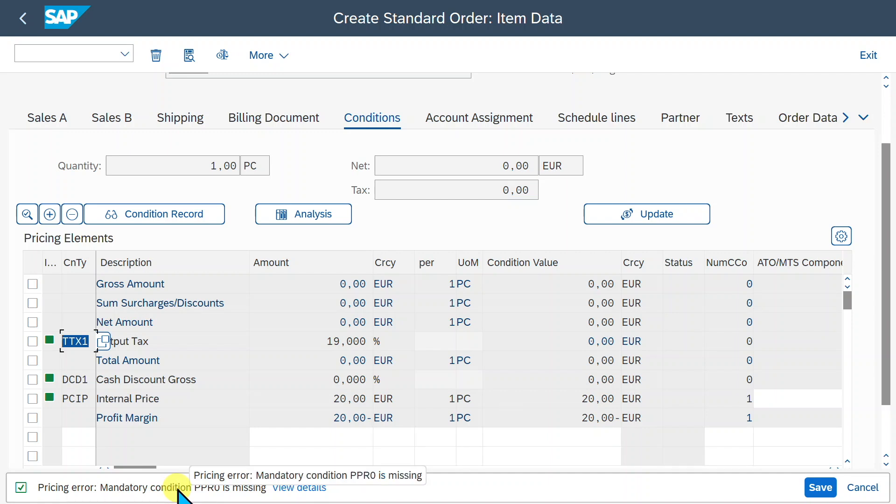
# Return to the order overview, set item 10's price amount to 100 EUR, and reopen the item's pricing conditions
pyautogui.click(22, 17)
pyautogui.moveTo(864, 388); pyautogui.dragTo(865, 424)
pyautogui.moveTo(539, 420); pyautogui.dragTo(798, 421)
pyautogui.click(781, 368)
pyautogui.write('100')
pyautogui.press('Return')
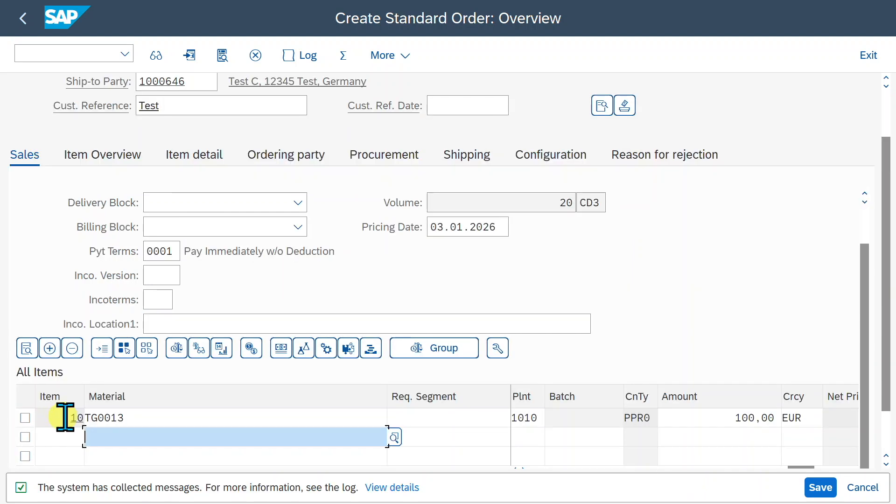
pyautogui.doubleClick(68, 417)
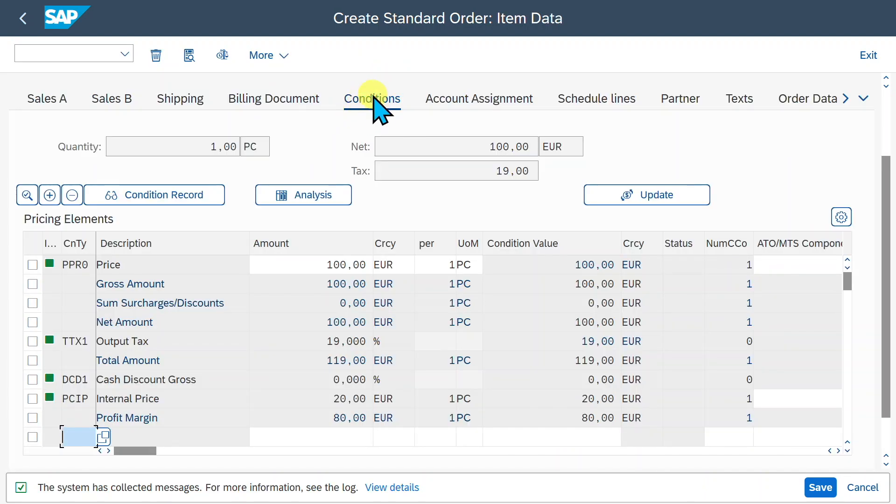
# Examine the PPR0 price condition and its amount in item 10's pricing elements
pyautogui.moveTo(93, 266); pyautogui.dragTo(72, 253)
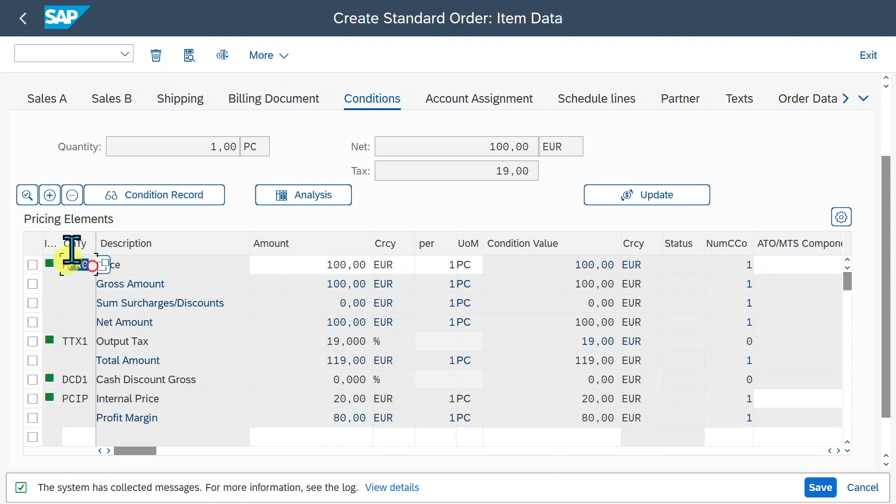
pyautogui.click(324, 264)
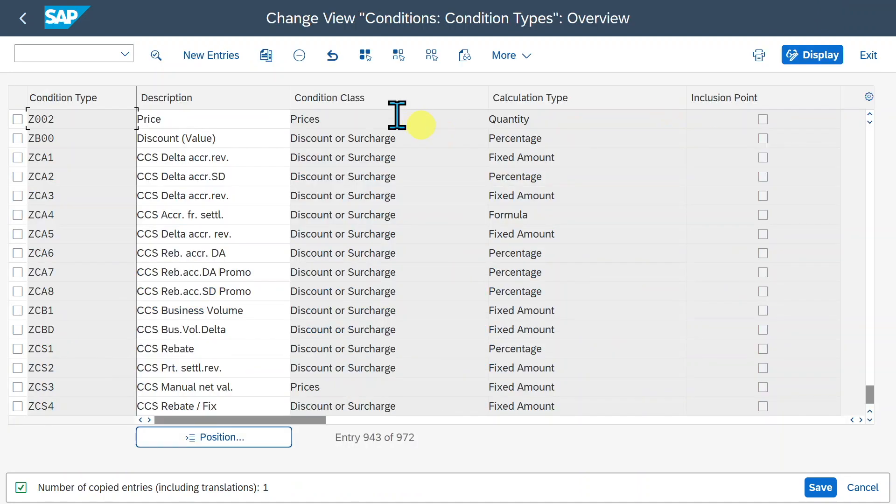
# Save the copied condition type Z002 and return to the IMG structure
pyautogui.click(94, 127)
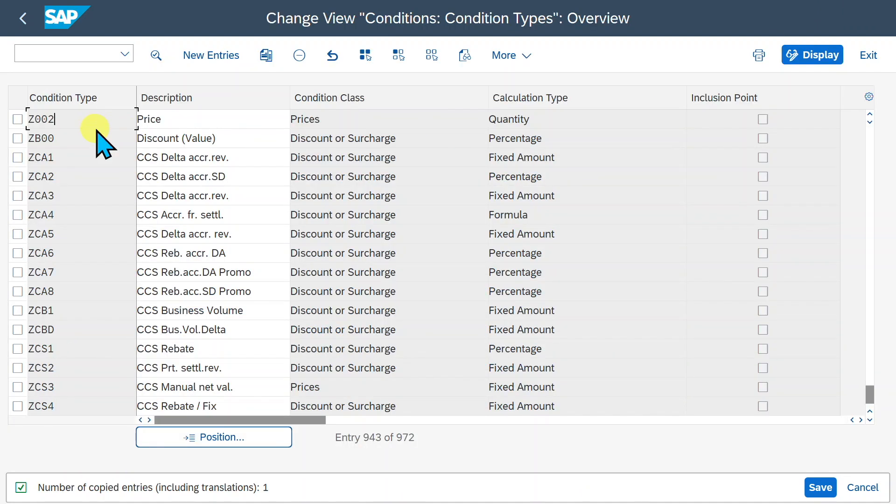
pyautogui.click(820, 486)
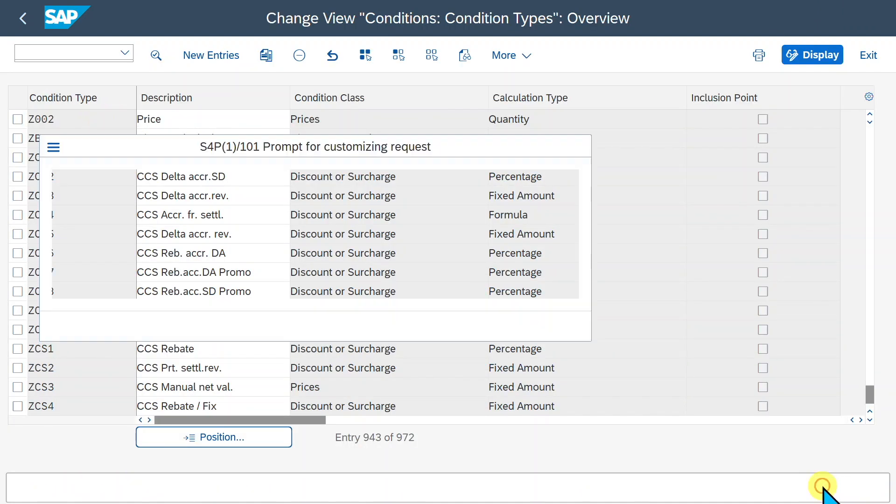
pyautogui.click(28, 22)
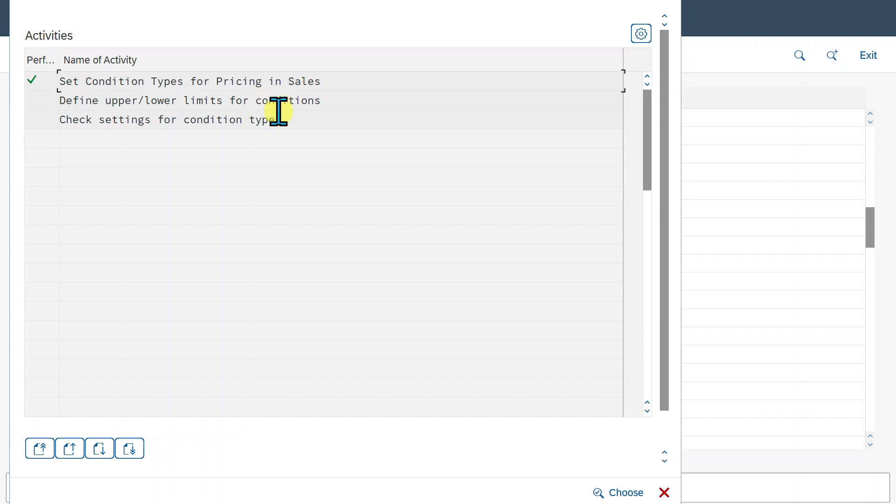
pyautogui.press('Escape')
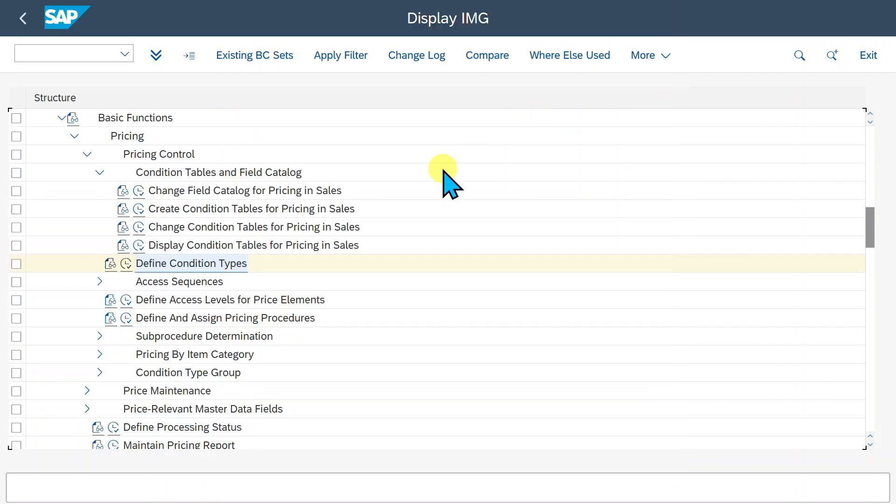
# Open the Set Access Sequences activity under Access Sequences in Pricing Control and accept the cross-client notice
pyautogui.click(99, 280)
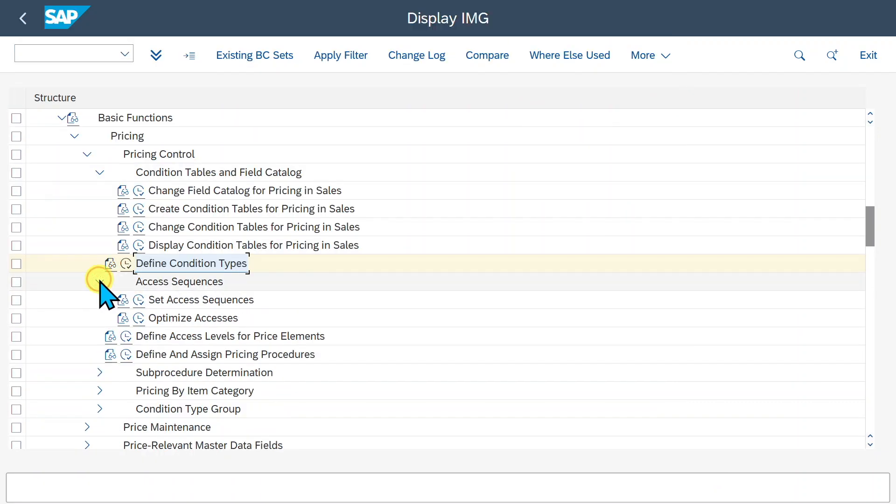
pyautogui.click(139, 300)
pyautogui.moveTo(392, 336); pyautogui.dragTo(448, 245)
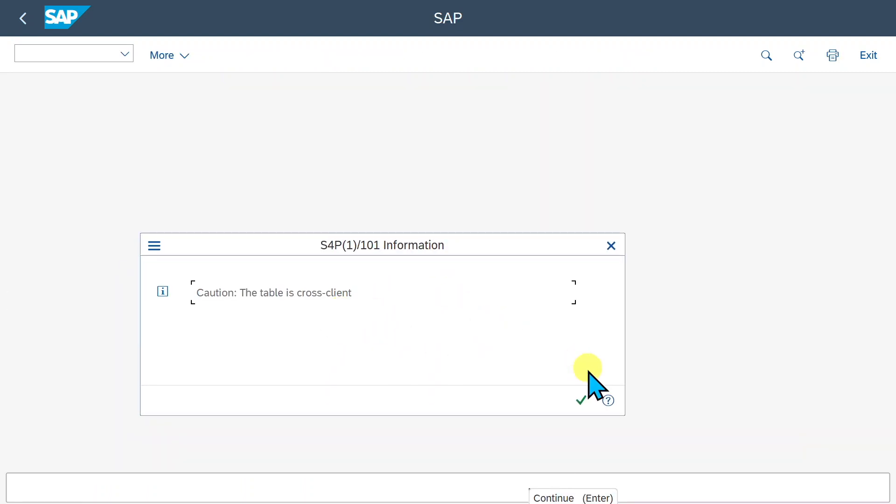
pyautogui.click(582, 400)
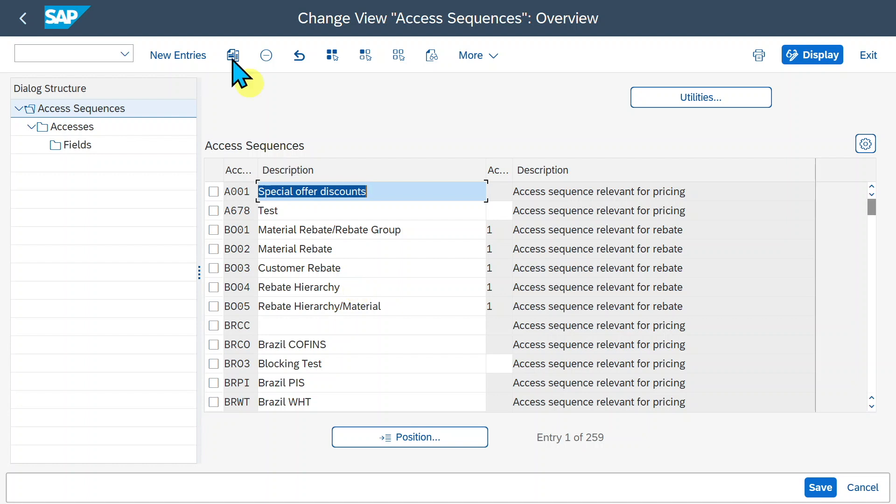
# Create a new access sequence Z00 with the description Own Access Sequence
pyautogui.click(200, 66)
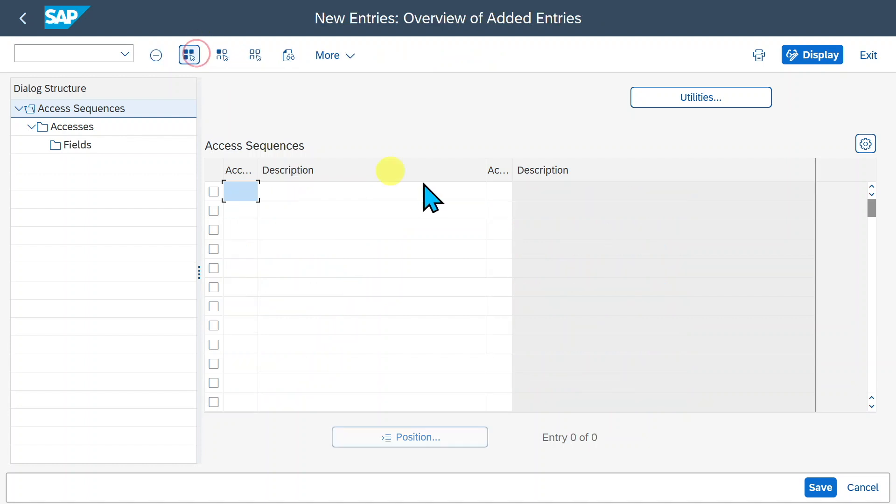
pyautogui.press('Tab')
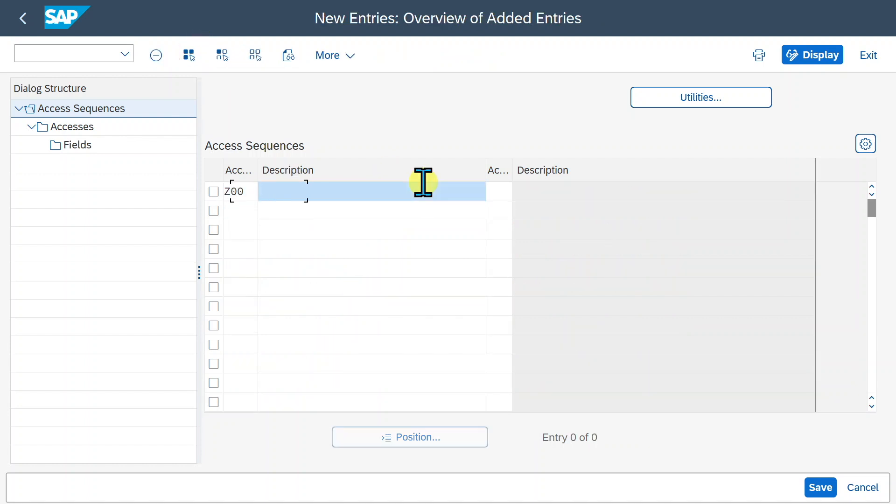
pyautogui.write('Own Access Sequence')
pyautogui.press('Return')
# Open the accesses of access sequence Z00 and add condition table 990 as a new access
pyautogui.click(214, 192)
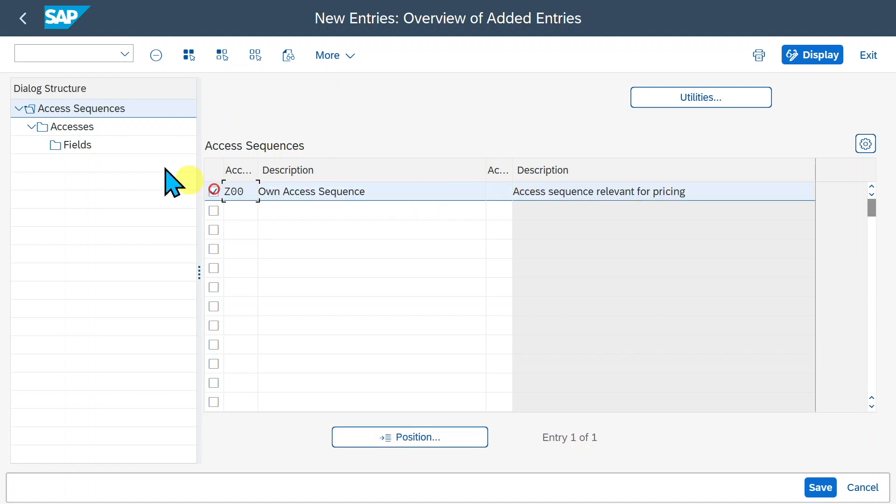
pyautogui.doubleClick(88, 127)
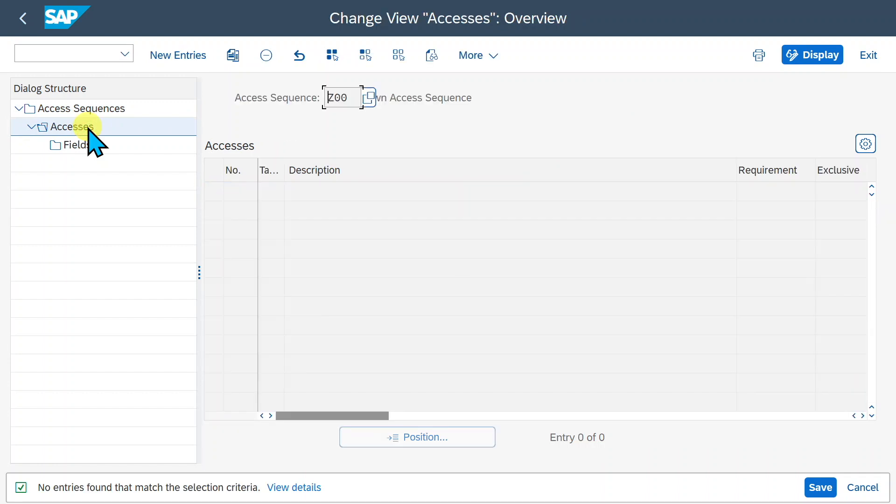
pyautogui.click(200, 55)
pyautogui.click(272, 194)
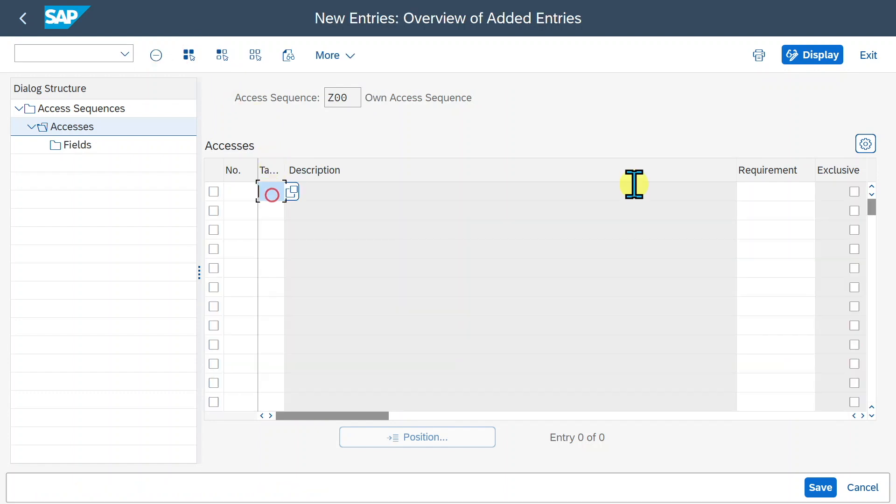
pyautogui.write('990')
pyautogui.press('Return')
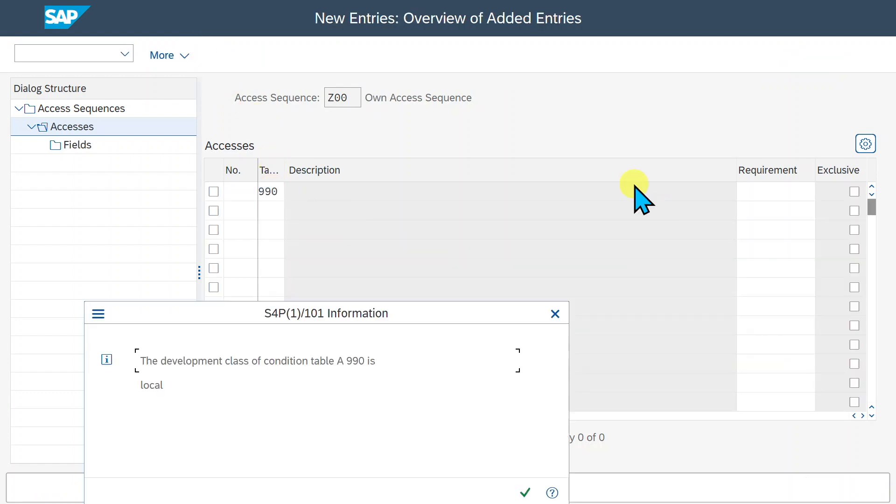
pyautogui.press('Return')
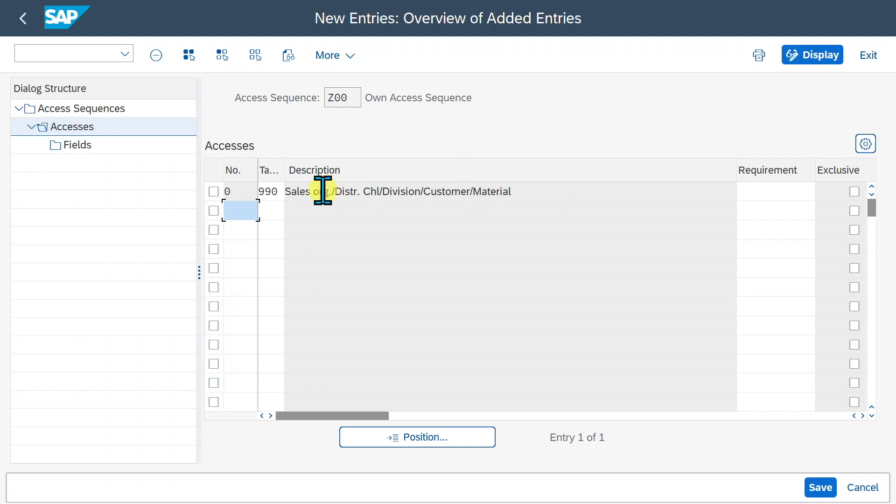
# Add condition table 005 as a second access of access sequence Z00
pyautogui.click(275, 206)
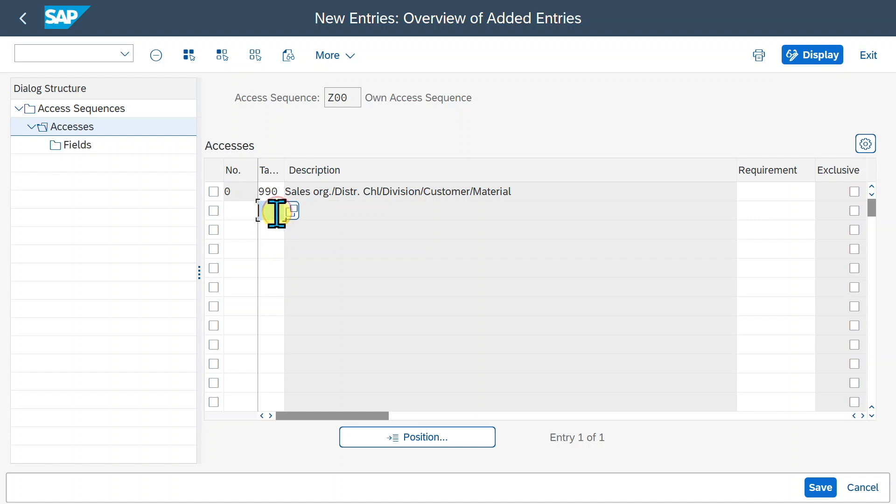
pyautogui.click(276, 230)
pyautogui.click(272, 208)
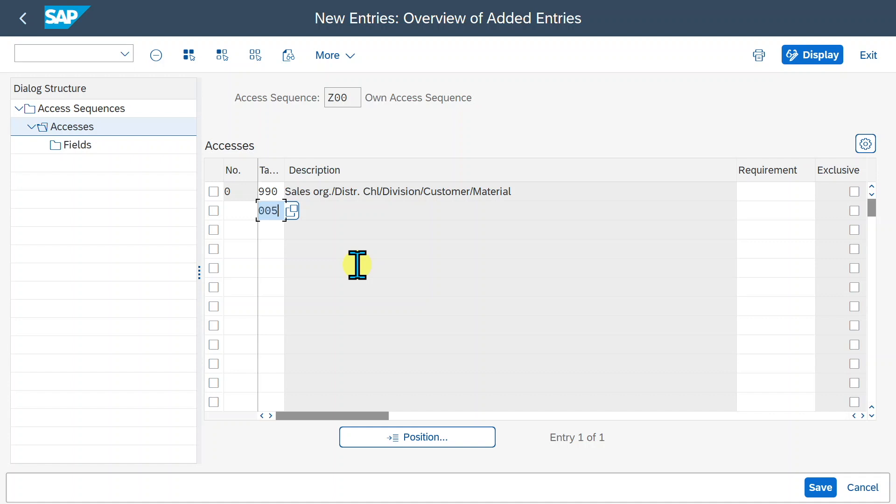
pyautogui.press('Return')
pyautogui.press('Return')
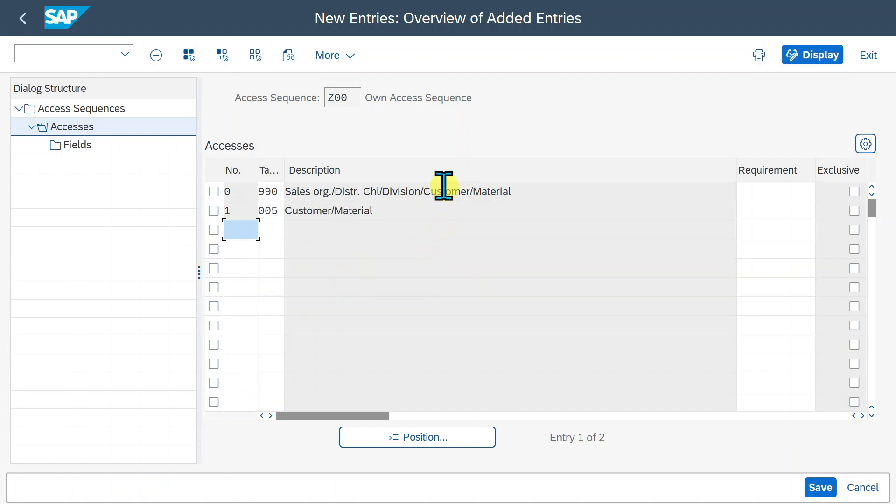
# Compare the key combinations of the accesses with tables 990 and 005 and their search order
pyautogui.click(279, 191)
pyautogui.click(414, 191)
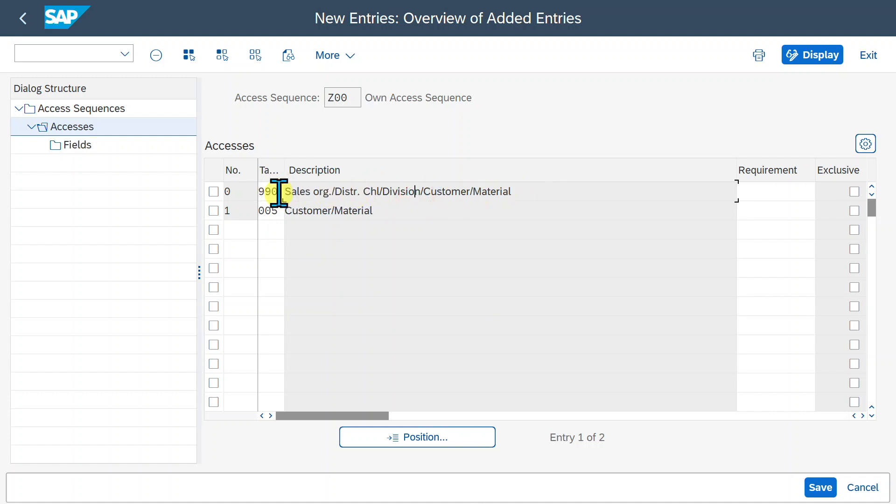
pyautogui.click(358, 192)
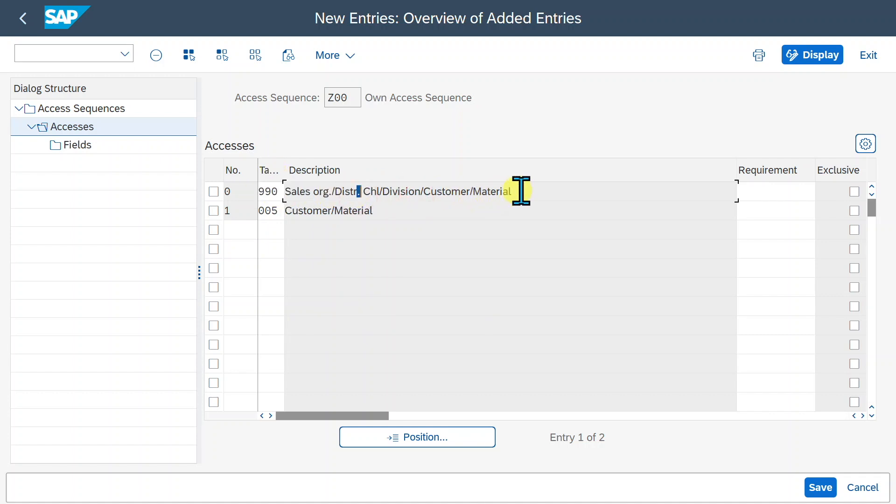
pyautogui.moveTo(514, 192); pyautogui.dragTo(557, 190)
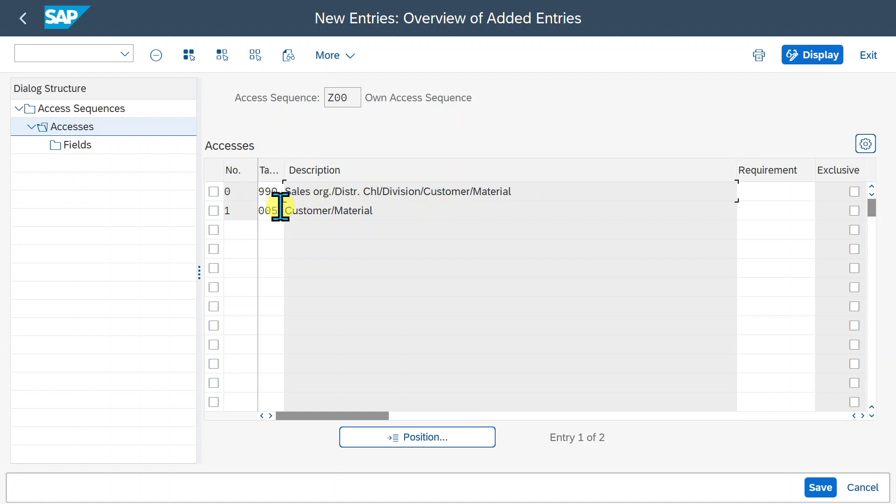
pyautogui.click(396, 211)
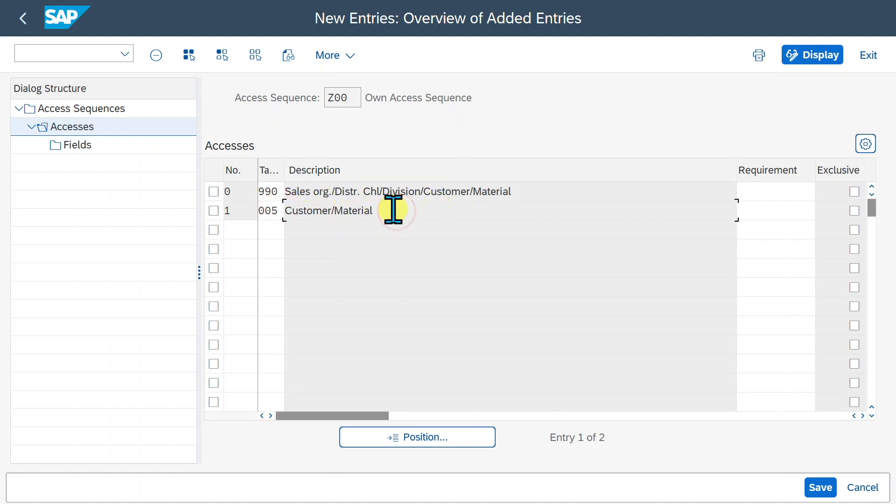
pyautogui.moveTo(388, 210); pyautogui.dragTo(266, 208)
pyautogui.click(418, 208)
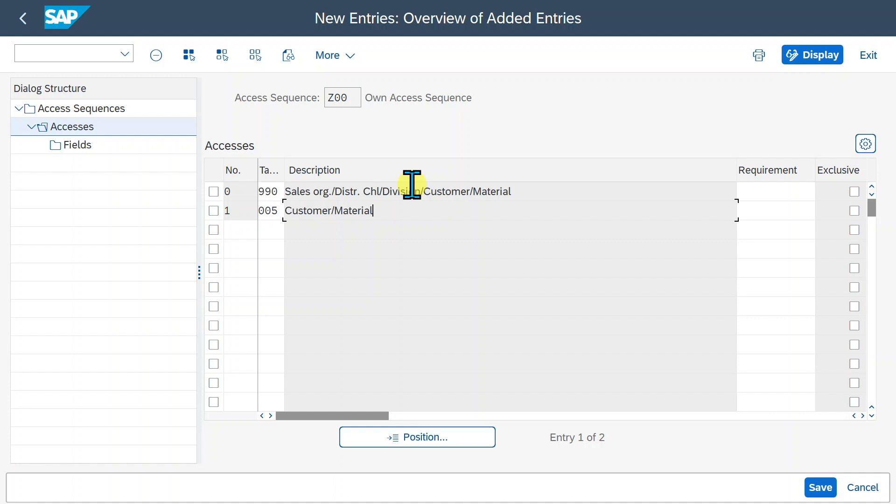
# Delete the access with condition table 005 from access sequence Z00
pyautogui.click(213, 211)
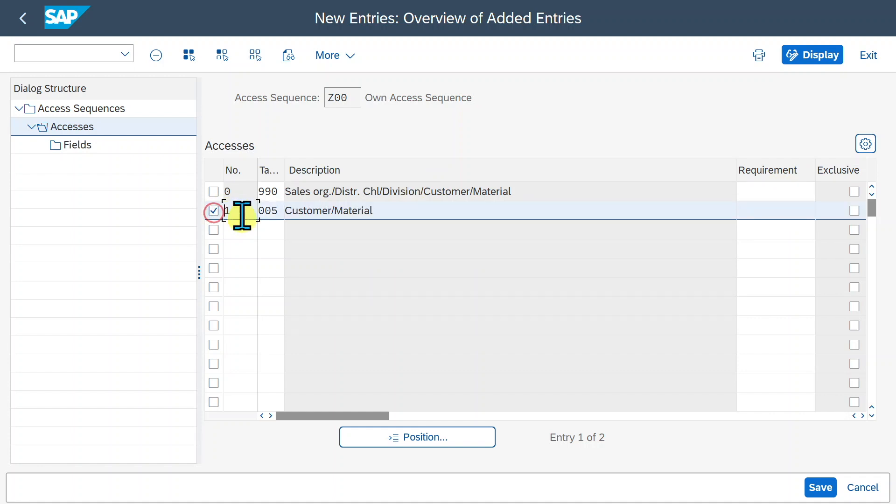
pyautogui.click(150, 55)
# Open the fields of the access with table 990 and examine each condition field's description and document assignment
pyautogui.click(213, 191)
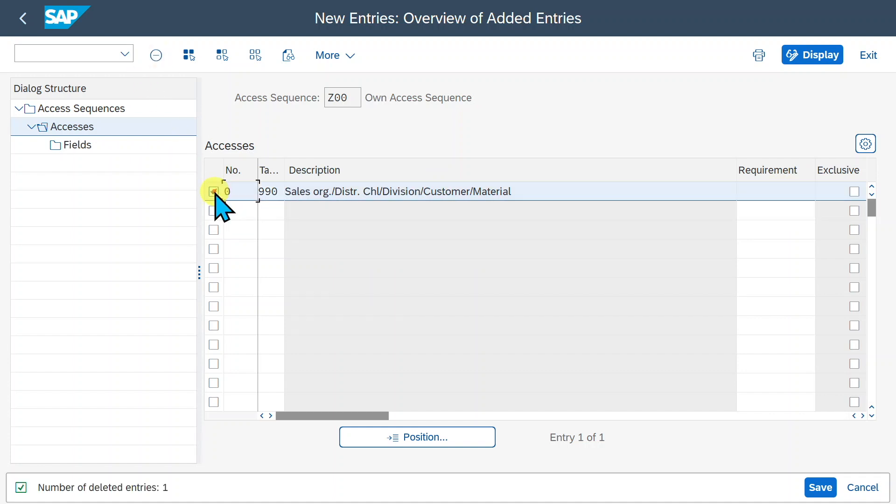
pyautogui.click(73, 145)
pyautogui.click(74, 146)
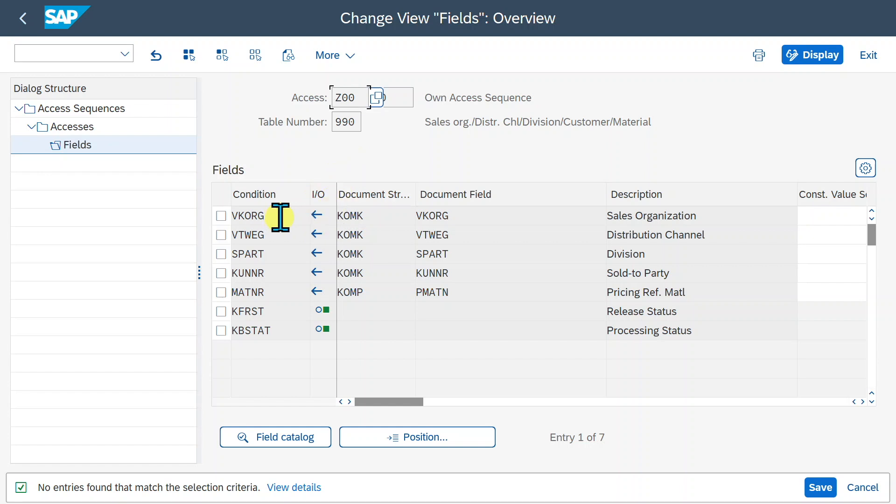
pyautogui.moveTo(287, 217); pyautogui.dragTo(248, 217)
pyautogui.moveTo(732, 214); pyautogui.dragTo(581, 217)
pyautogui.moveTo(755, 231); pyautogui.dragTo(600, 239)
pyautogui.moveTo(702, 253); pyautogui.dragTo(576, 251)
pyautogui.moveTo(717, 275); pyautogui.dragTo(570, 274)
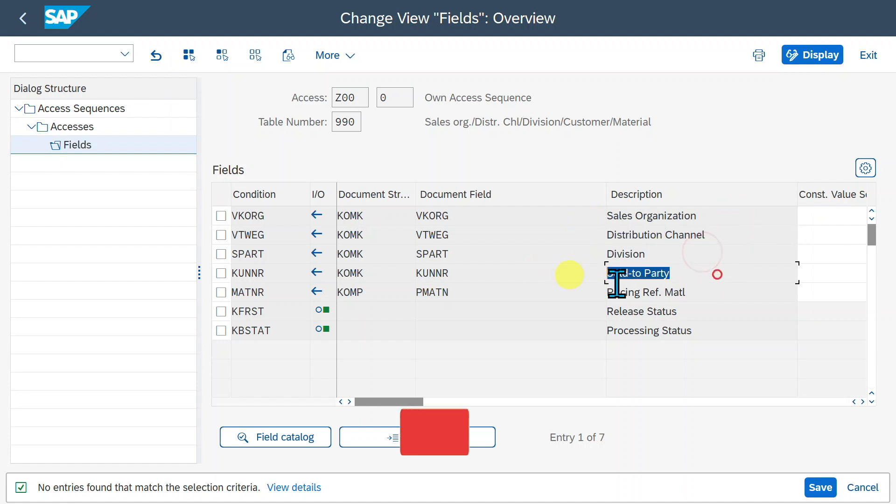
pyautogui.moveTo(700, 297); pyautogui.dragTo(602, 295)
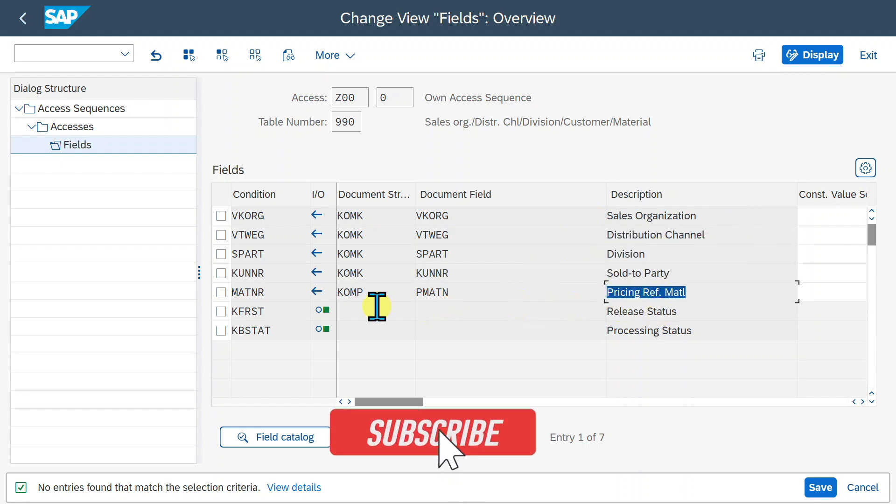
pyautogui.moveTo(704, 312); pyautogui.dragTo(566, 314)
pyautogui.moveTo(709, 338); pyautogui.dragTo(540, 330)
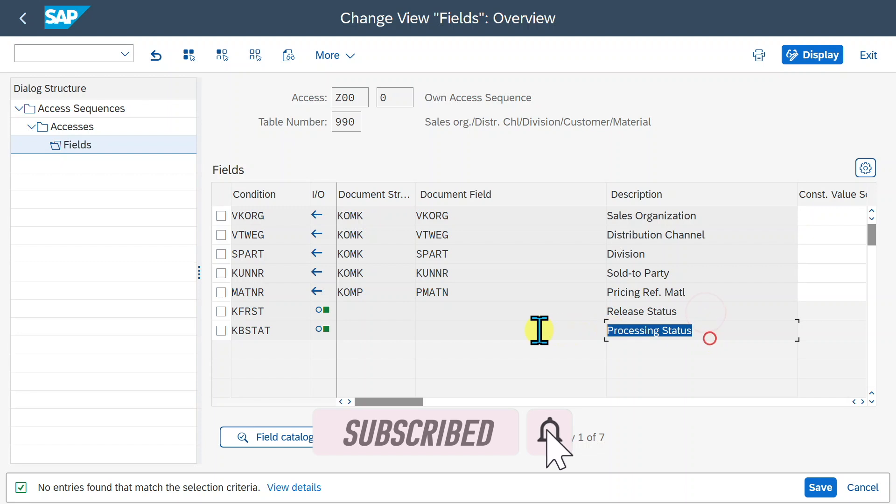
# Save access sequence Z00 with its access and fields, and return to the IMG structure
pyautogui.click(820, 487)
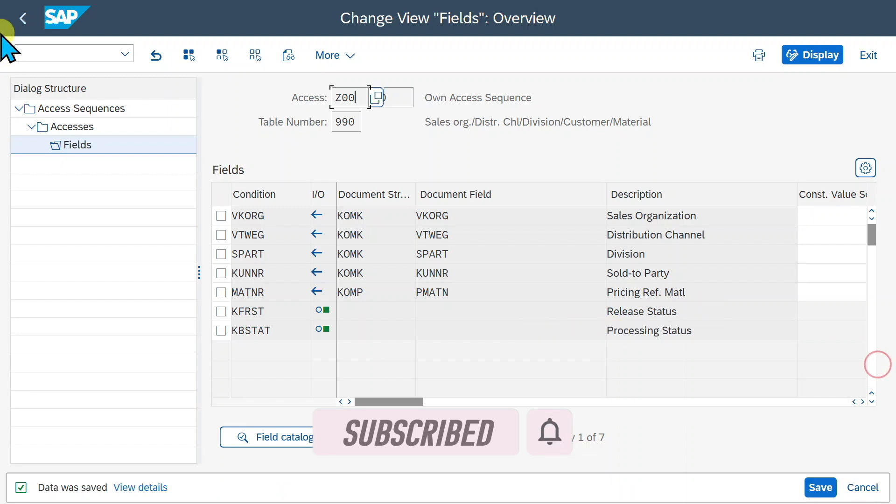
pyautogui.click(22, 19)
pyautogui.click(22, 19)
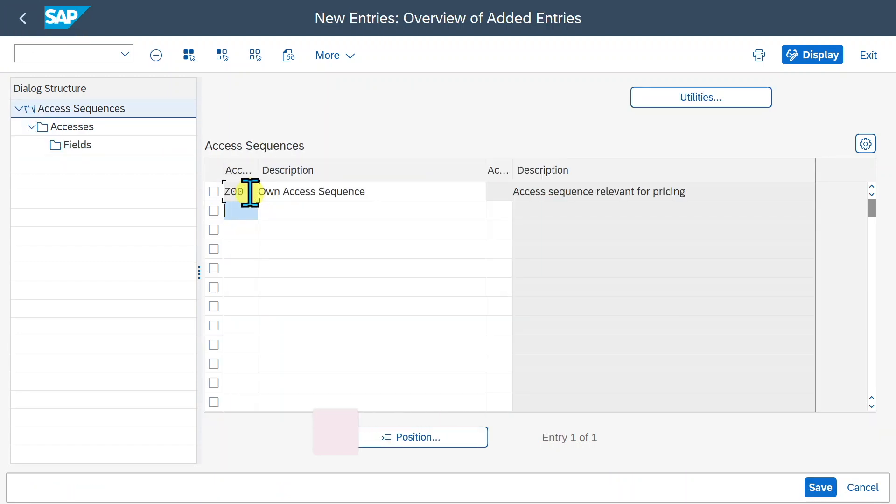
pyautogui.click(248, 192)
pyautogui.click(23, 19)
pyautogui.click(23, 19)
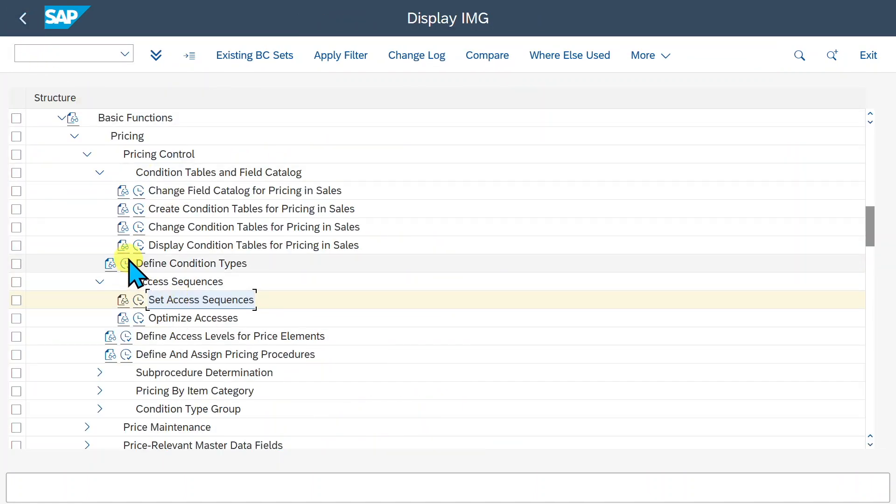
# Start defining condition types, locate condition type Z002 and open its details
pyautogui.click(126, 264)
pyautogui.doubleClick(197, 82)
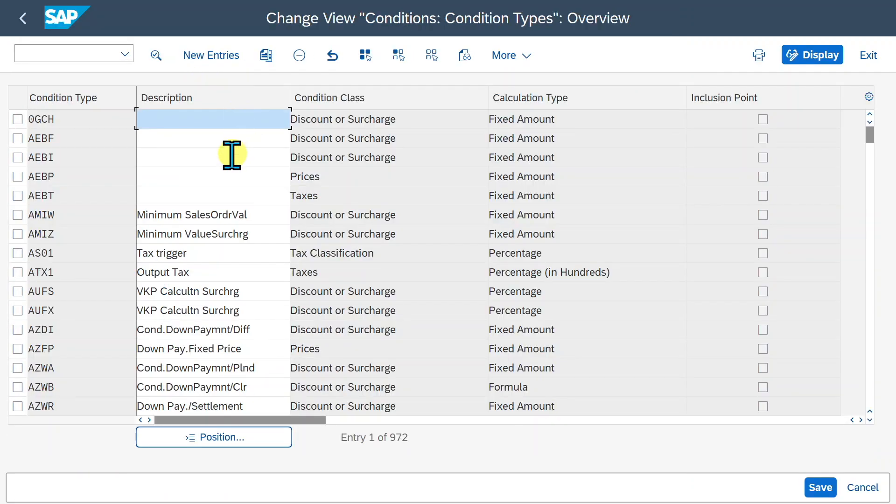
pyautogui.click(261, 441)
pyautogui.write('Z00')
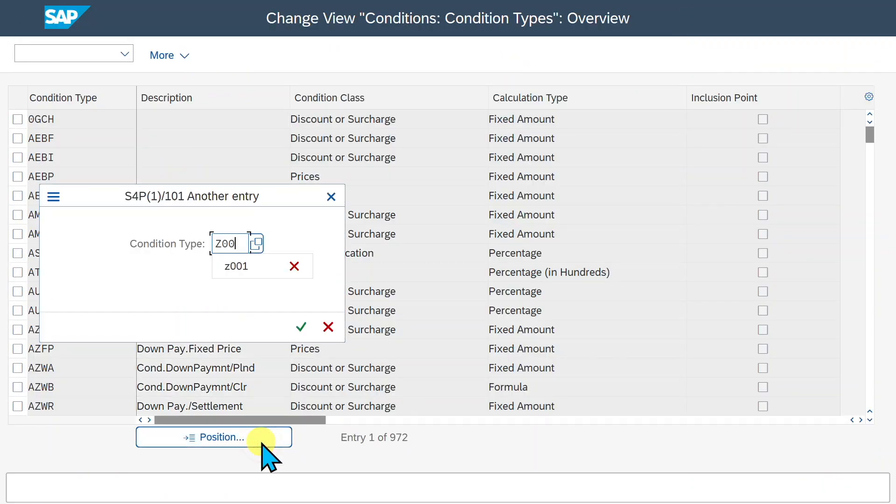
pyautogui.write('2')
pyautogui.press('Return')
pyautogui.doubleClick(113, 121)
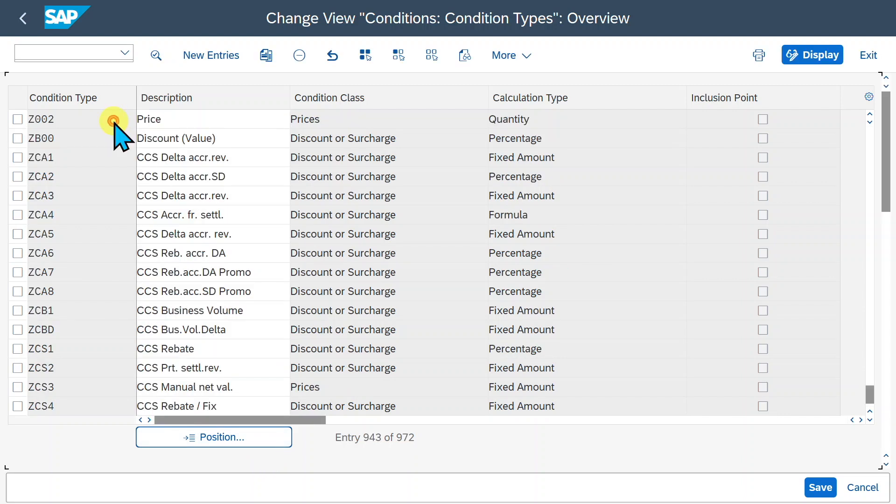
# Assign access sequence Z00 to condition type Z002, save, and return to the IMG structure
pyautogui.doubleClick(609, 97)
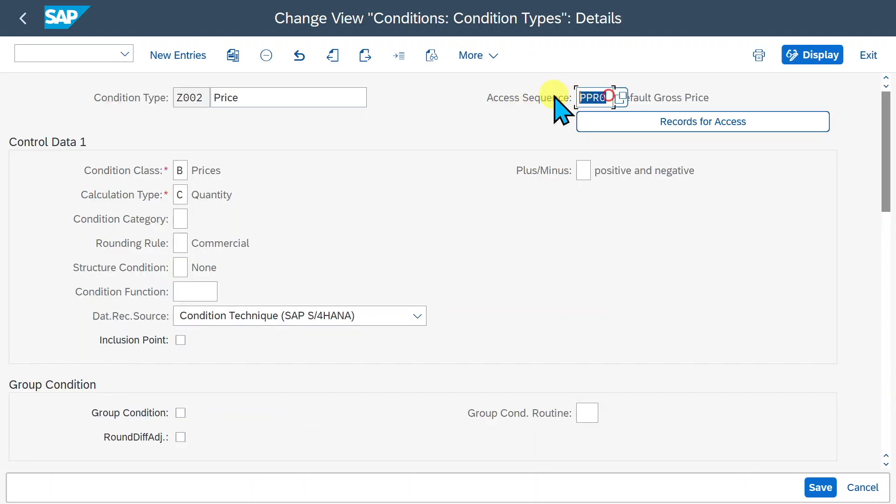
pyautogui.write('Z00')
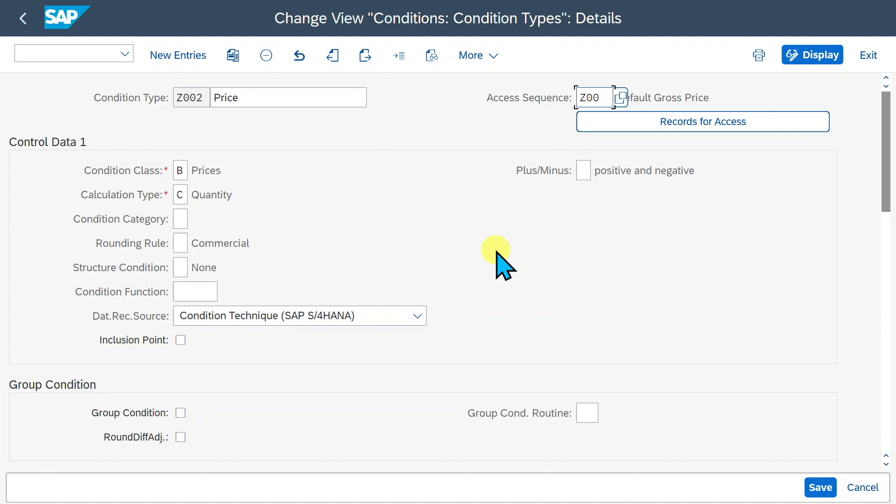
pyautogui.doubleClick(207, 97)
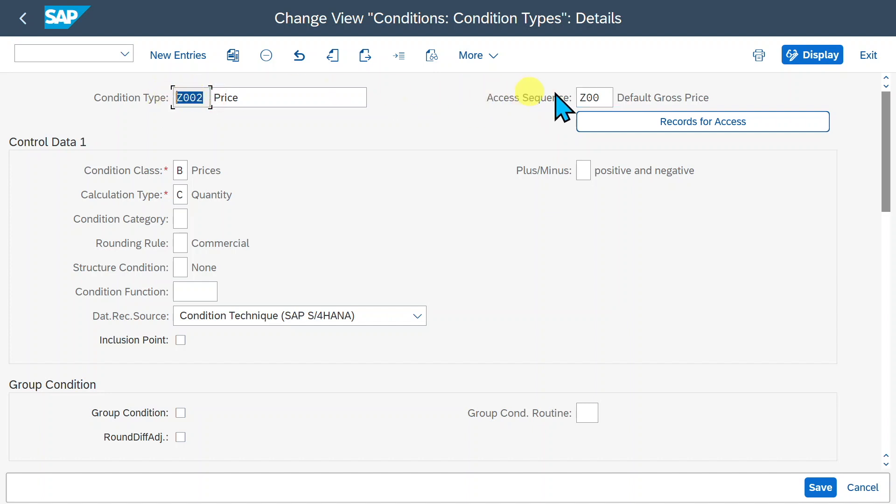
pyautogui.doubleClick(604, 97)
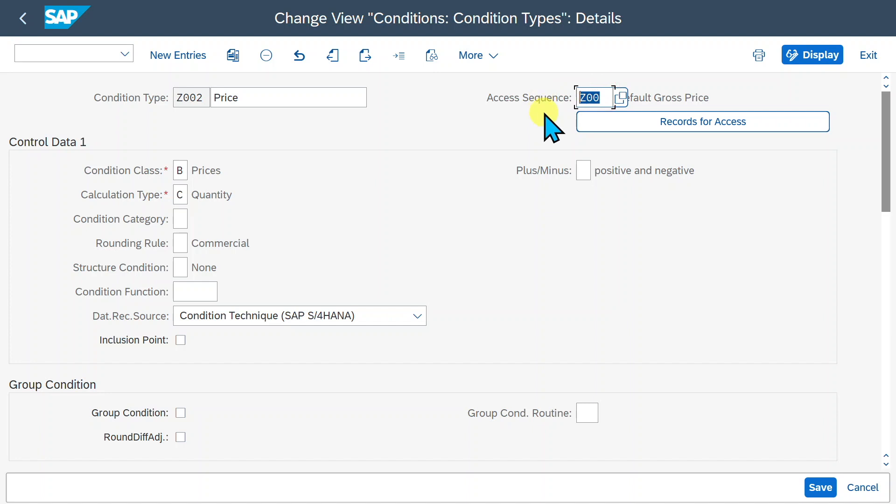
pyautogui.click(820, 488)
pyautogui.click(21, 19)
pyautogui.click(20, 21)
# Open the Set Pricing Procedures activity under Define And Assign Pricing Procedures
pyautogui.click(673, 2)
pyautogui.scroll(-3, 245, 315)
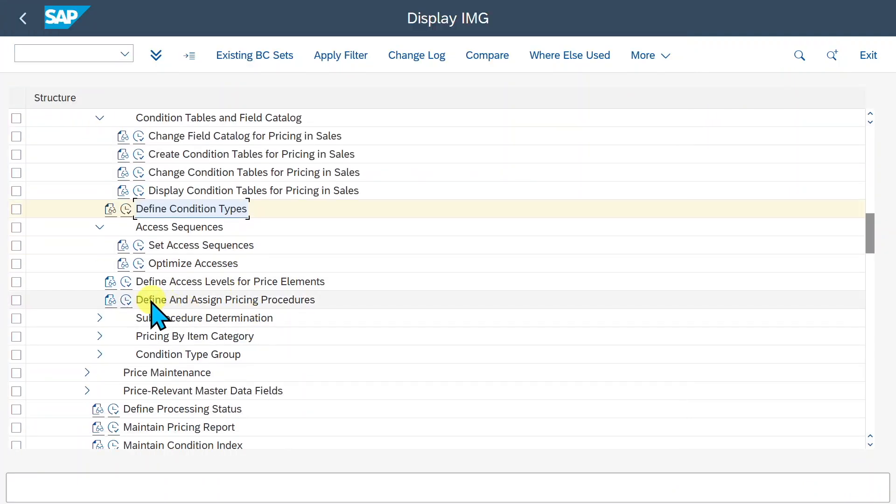
pyautogui.click(126, 299)
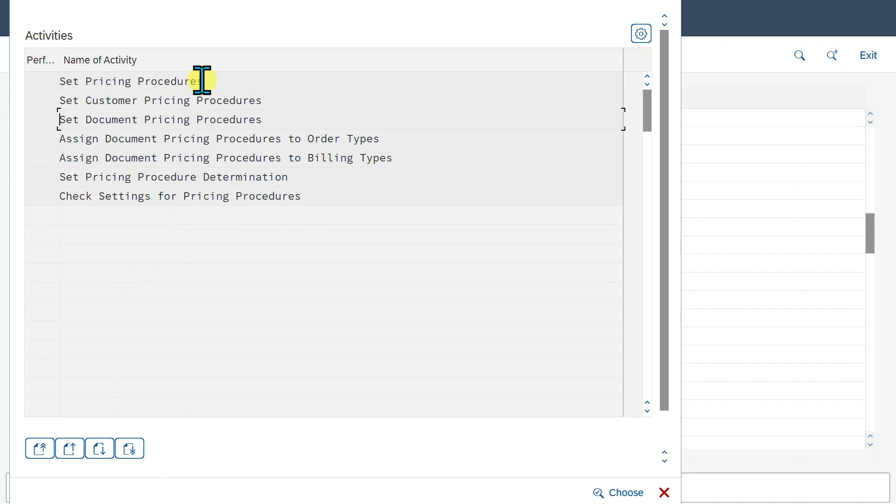
pyautogui.doubleClick(182, 80)
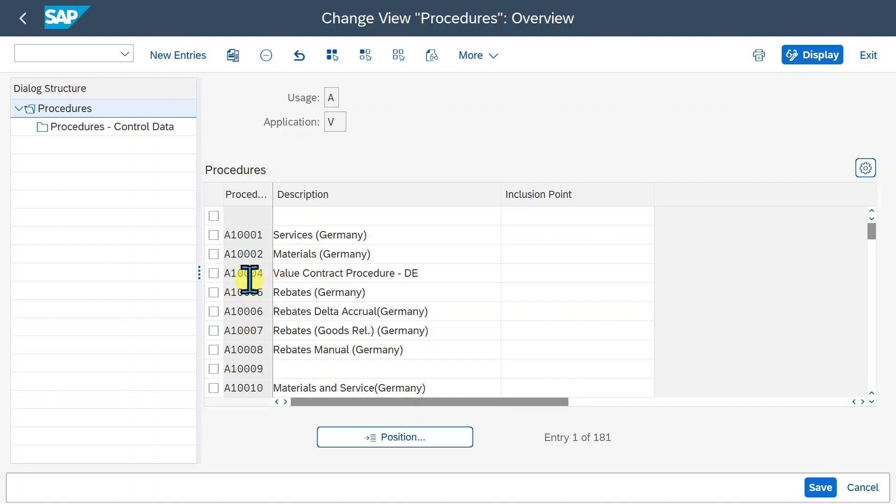
# Copy pricing procedure A10002 with all dependent entries to Z00012, described as "Materials (Germany) 1"
pyautogui.click(213, 254)
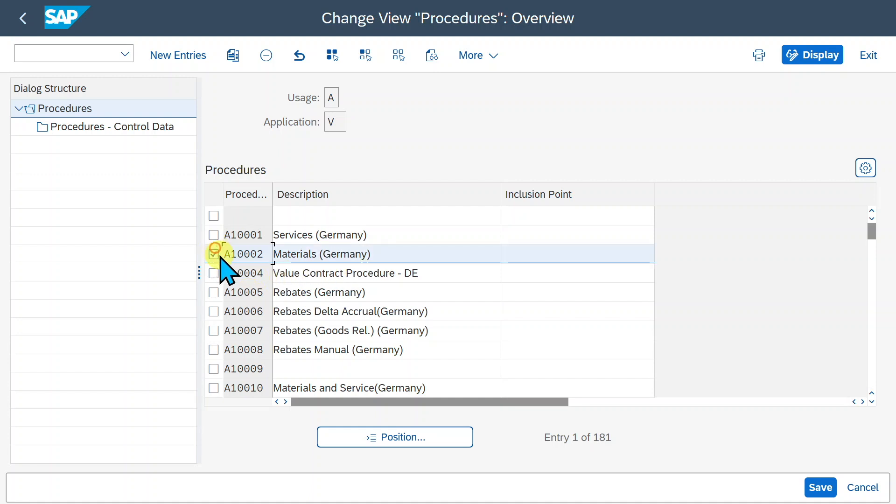
pyautogui.click(233, 55)
pyautogui.write('z00012')
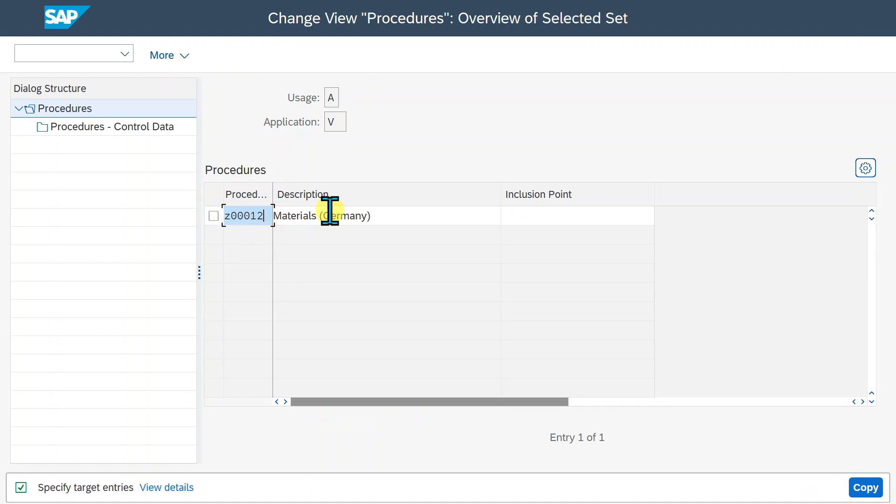
pyautogui.click(400, 215)
pyautogui.write('1')
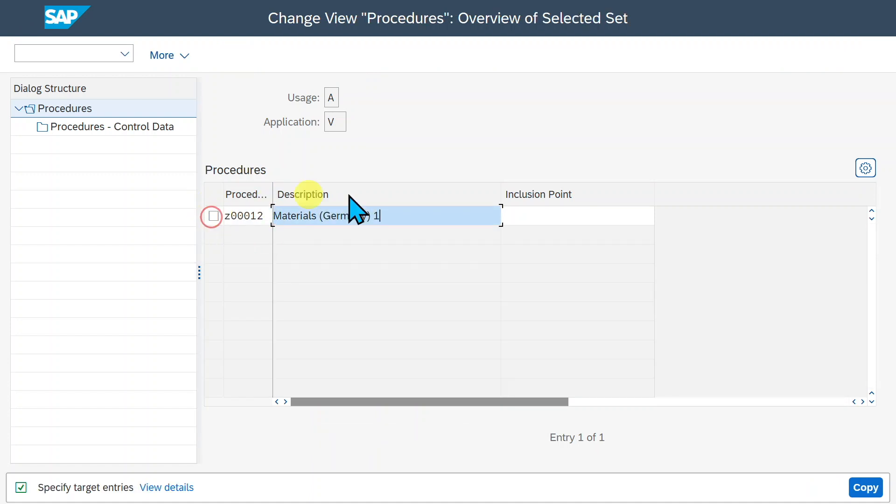
pyautogui.press('Return')
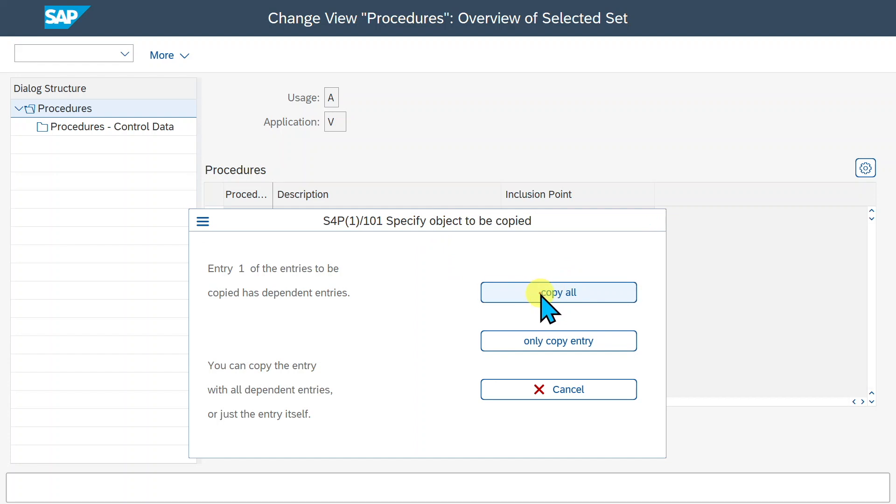
pyautogui.click(542, 293)
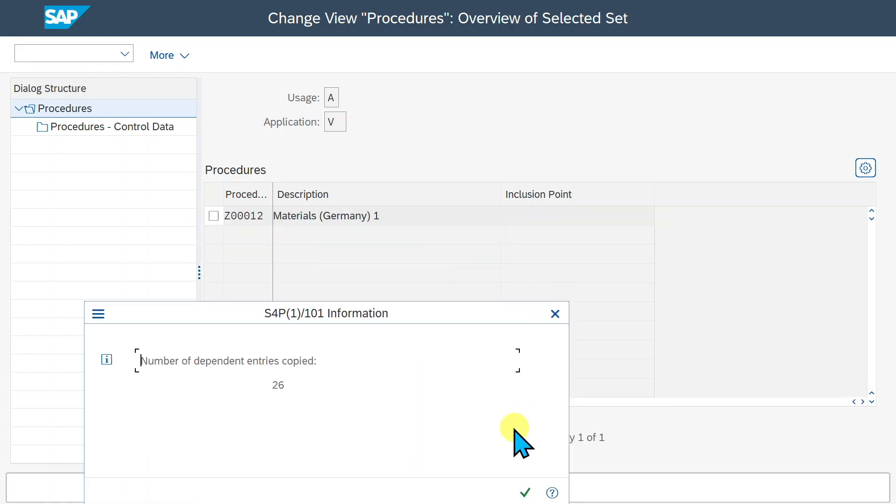
pyautogui.click(524, 489)
# Open the control data of pricing procedure Z00012 and examine its price and gross amount steps
pyautogui.click(214, 273)
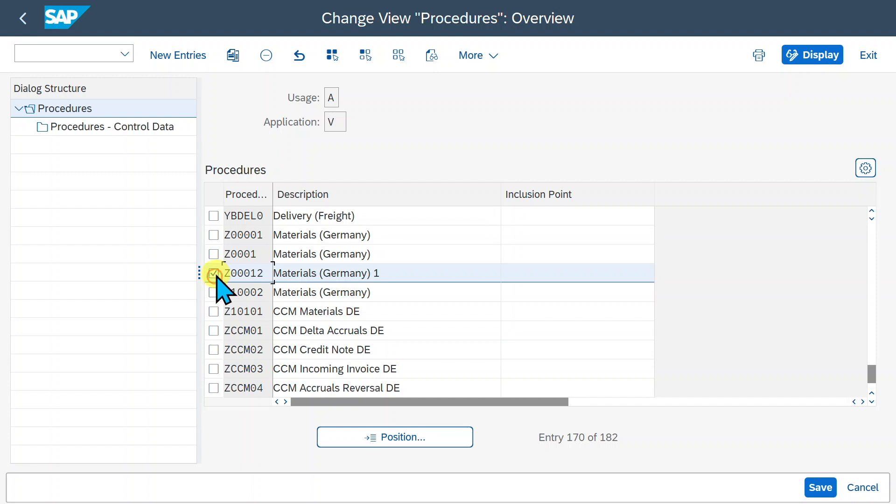
pyautogui.click(160, 131)
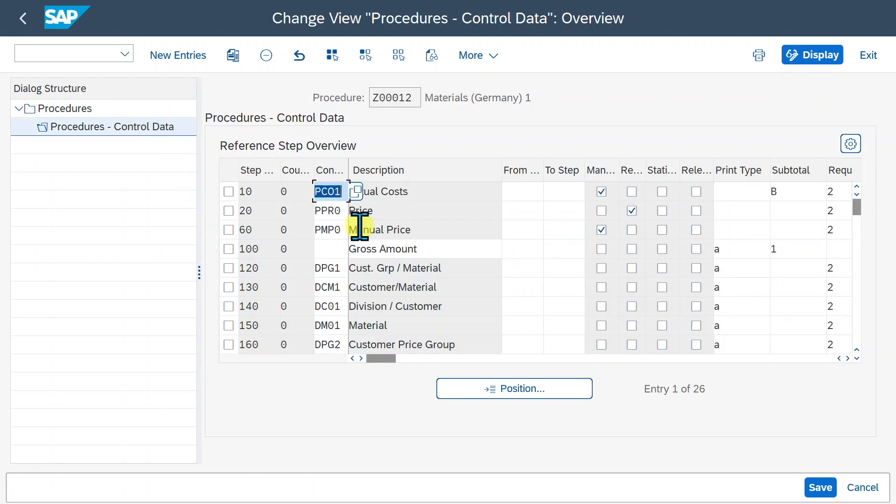
pyautogui.click(535, 228)
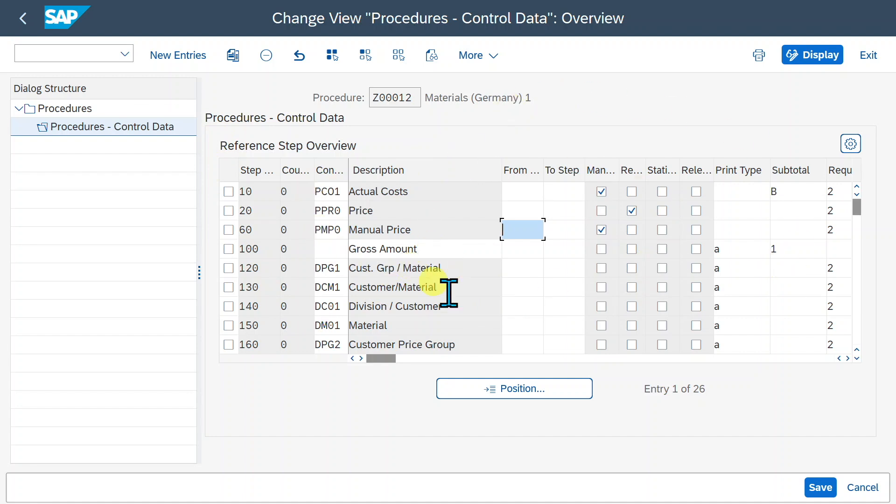
pyautogui.click(531, 250)
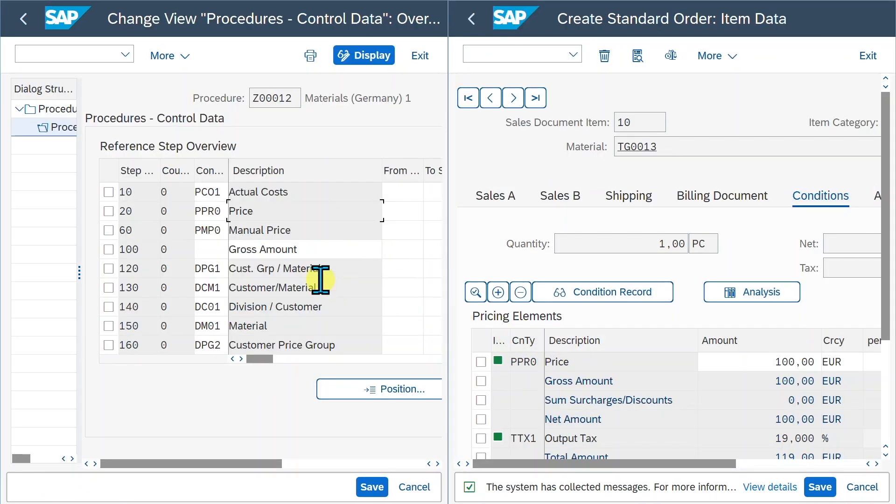
# Compare the Gross Amount and Sum Surcharges/Discounts steps of procedure Z00012 with the pricing elements of the standard order item
pyautogui.moveTo(650, 380); pyautogui.dragTo(543, 380)
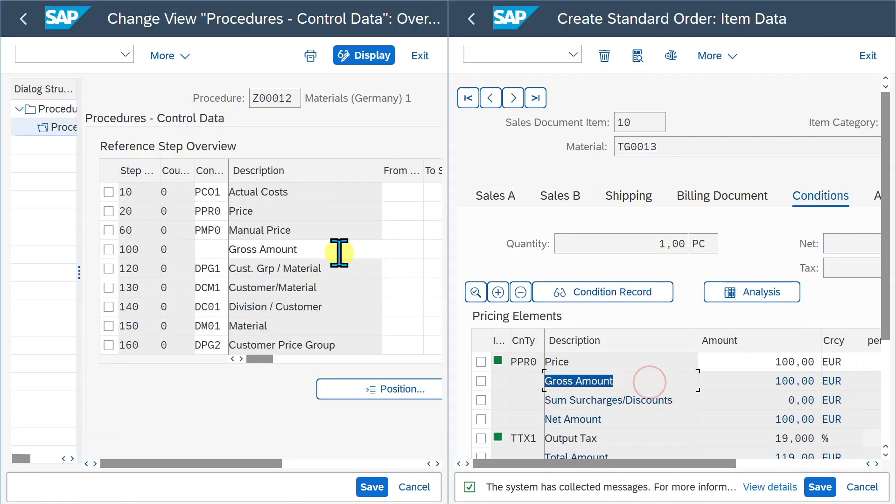
pyautogui.moveTo(340, 252); pyautogui.dragTo(229, 250)
pyautogui.scroll(-1, 648, 384)
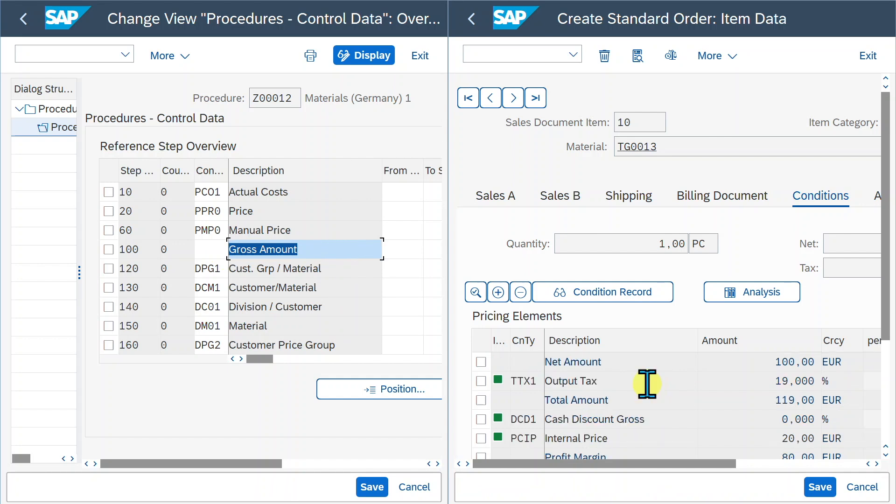
pyautogui.scroll(-2, 339, 280)
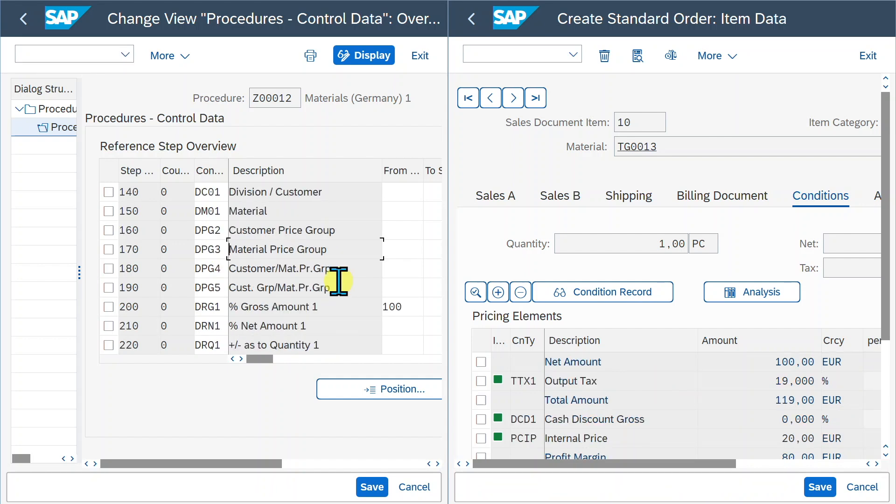
pyautogui.scroll(-2, 345, 294)
pyautogui.moveTo(364, 286); pyautogui.dragTo(227, 286)
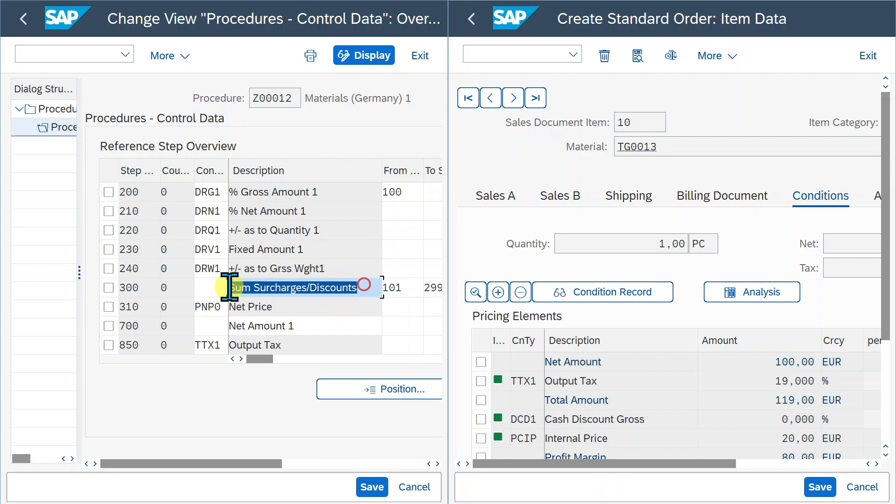
pyautogui.scroll(-1, 658, 426)
pyautogui.scroll(-2, 658, 420)
pyautogui.moveTo(686, 293); pyautogui.dragTo(544, 294)
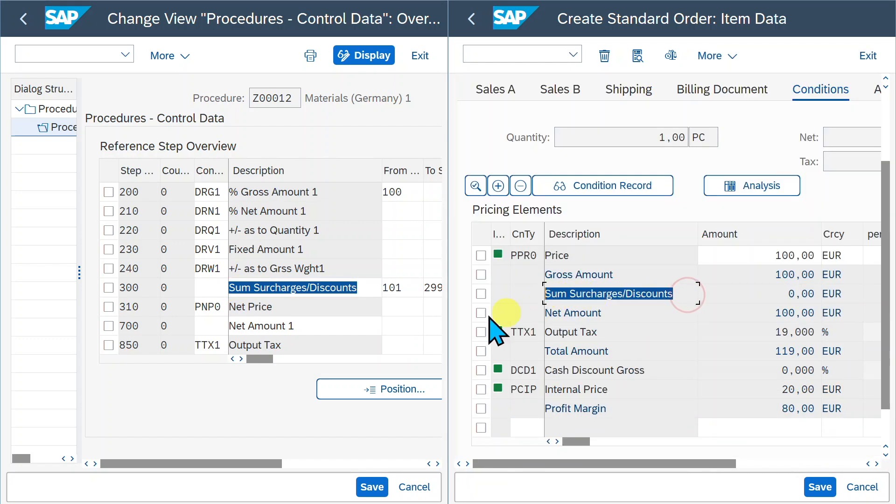
# Match the order item's Net Amount and Output Tax lines to the corresponding steps of procedure Z00012
pyautogui.moveTo(616, 313); pyautogui.dragTo(543, 313)
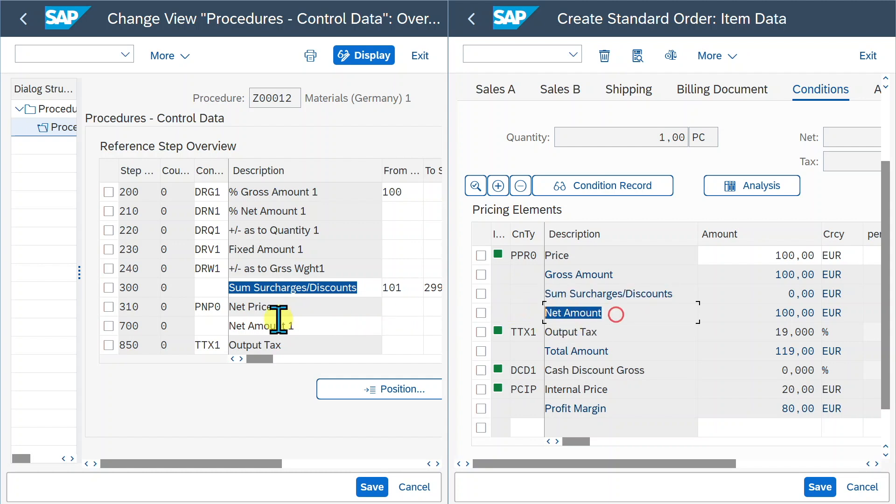
pyautogui.moveTo(314, 323); pyautogui.dragTo(228, 325)
pyautogui.moveTo(314, 345); pyautogui.dragTo(227, 345)
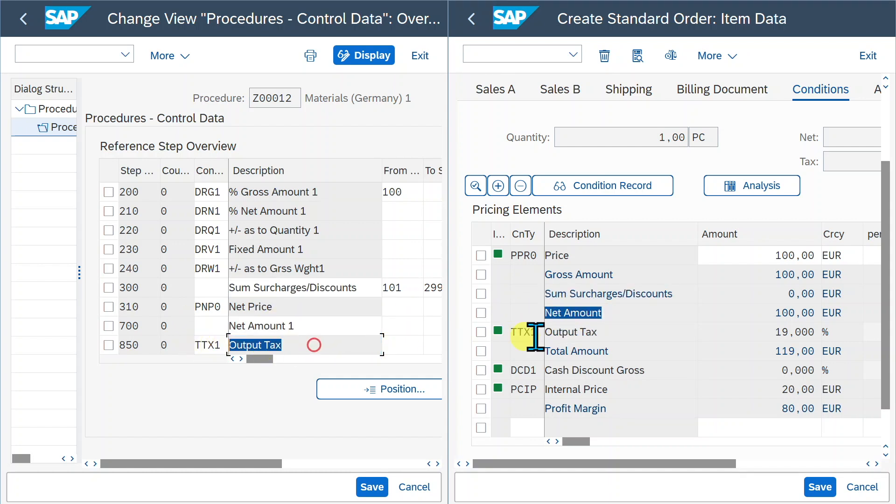
pyautogui.moveTo(614, 336); pyautogui.dragTo(502, 332)
pyautogui.click(628, 329)
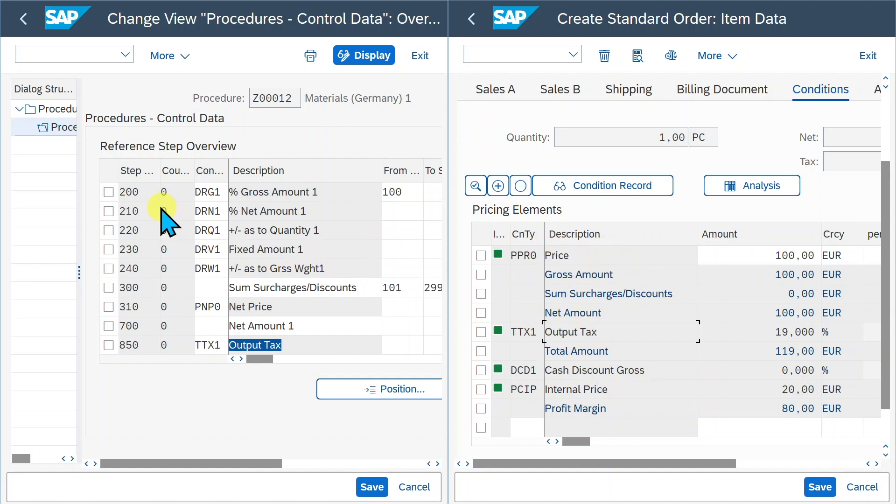
# Review the control settings of the procedure's steps and the TTX1 output tax condition in the order item
pyautogui.scroll(4, 161, 215)
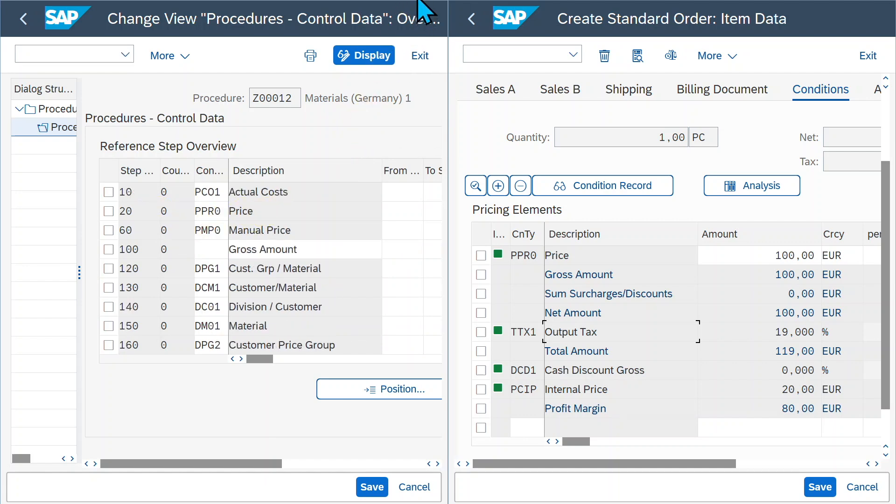
pyautogui.moveTo(415, 5); pyautogui.dragTo(397, 9)
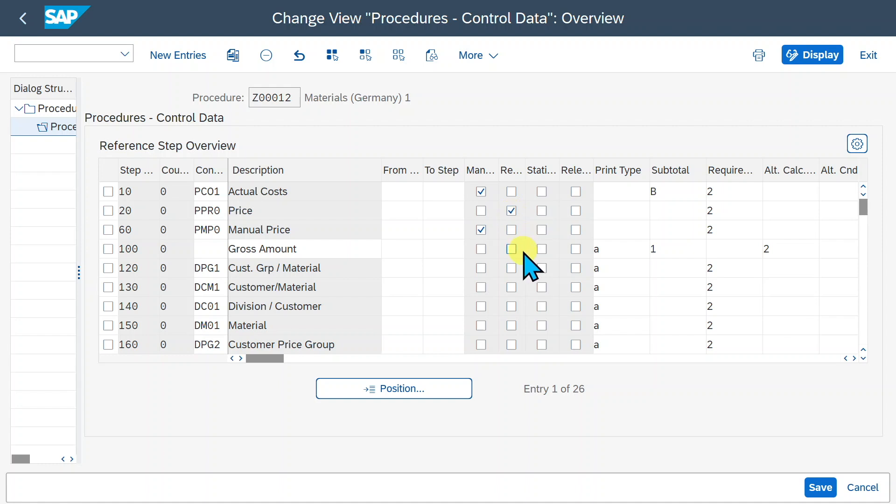
pyautogui.scroll(-3, 522, 233)
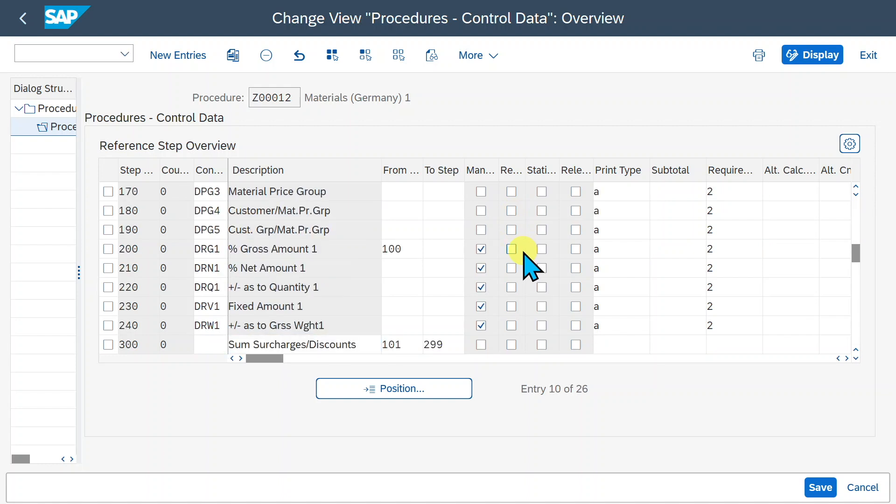
pyautogui.scroll(-2, 524, 256)
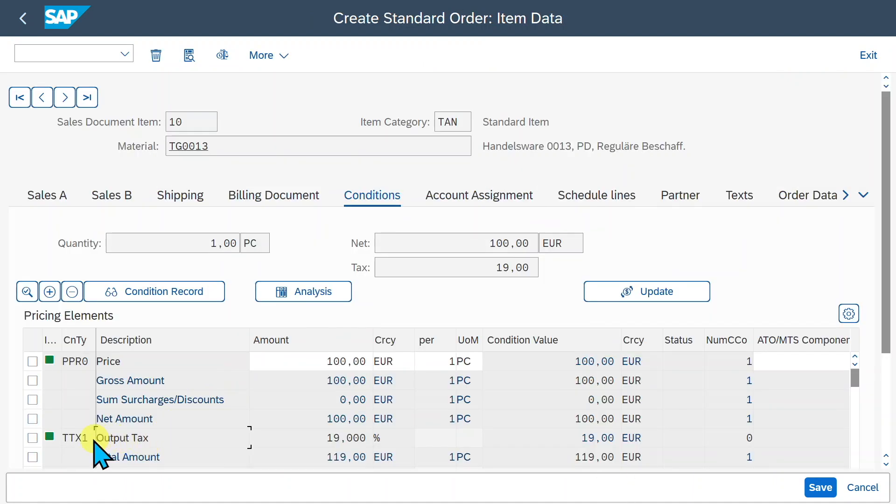
pyautogui.moveTo(89, 438); pyautogui.dragTo(53, 436)
pyautogui.click(171, 438)
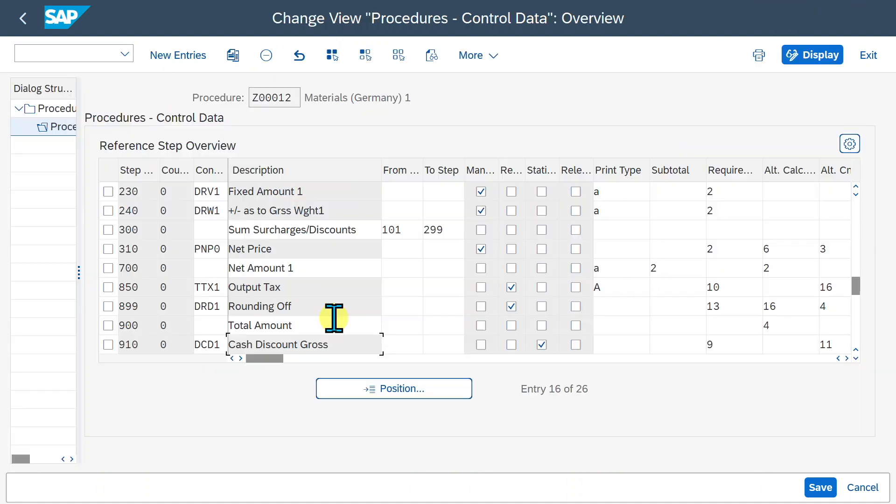
# Shorten the description of step 900 in procedure Z00012 to "Total"
pyautogui.click(332, 316)
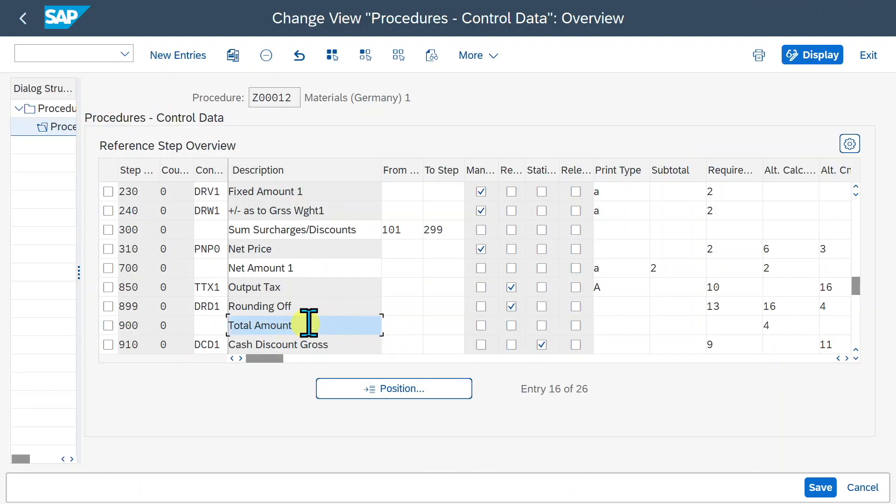
pyautogui.moveTo(308, 322); pyautogui.dragTo(255, 326)
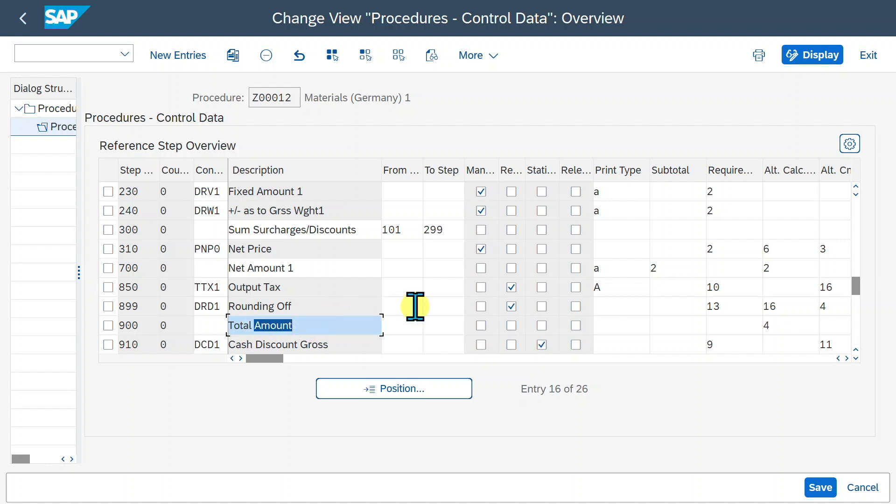
pyautogui.click(293, 324)
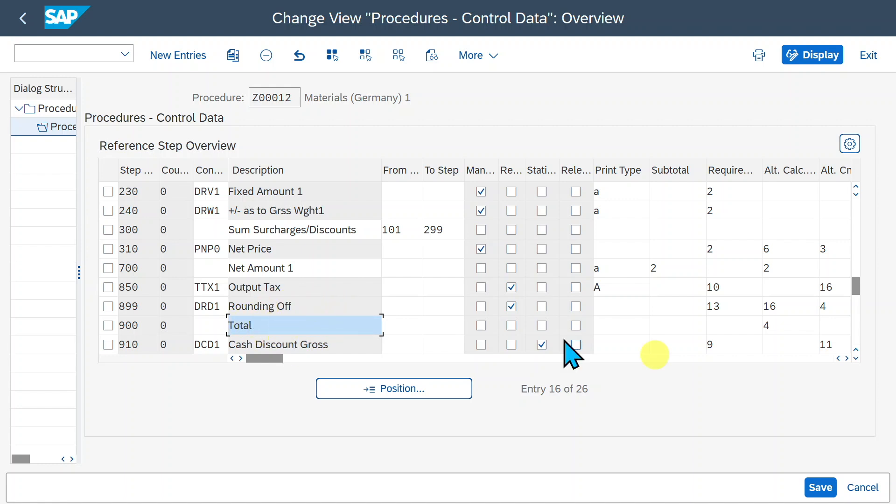
# Review the remaining control columns of procedure Z00012, save it, and return to the pricing procedure activities
pyautogui.moveTo(280, 359); pyautogui.dragTo(399, 360)
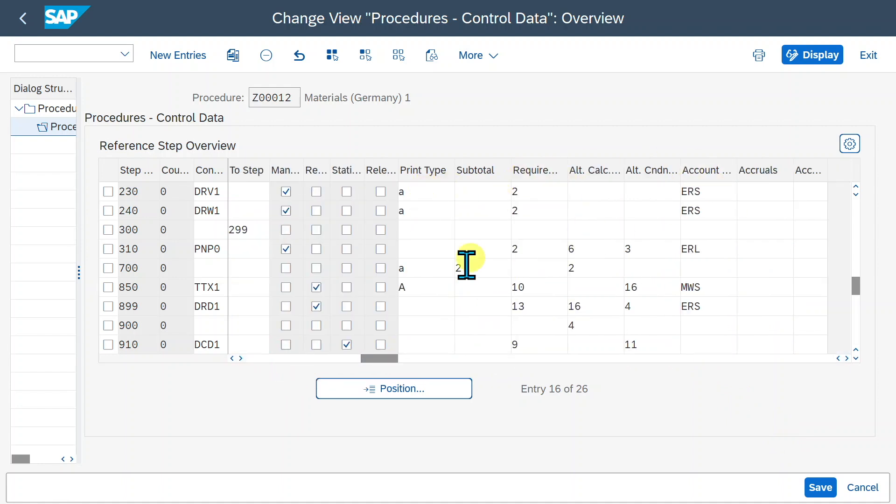
pyautogui.moveTo(385, 357); pyautogui.dragTo(253, 360)
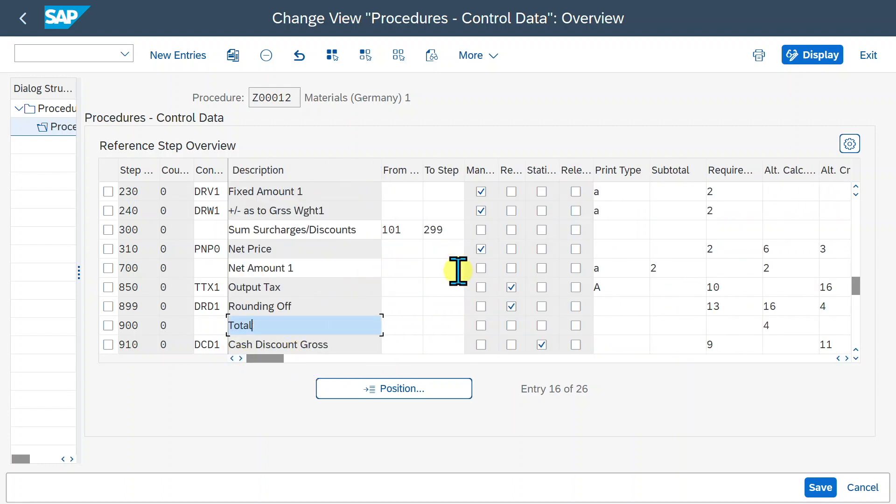
pyautogui.click(820, 487)
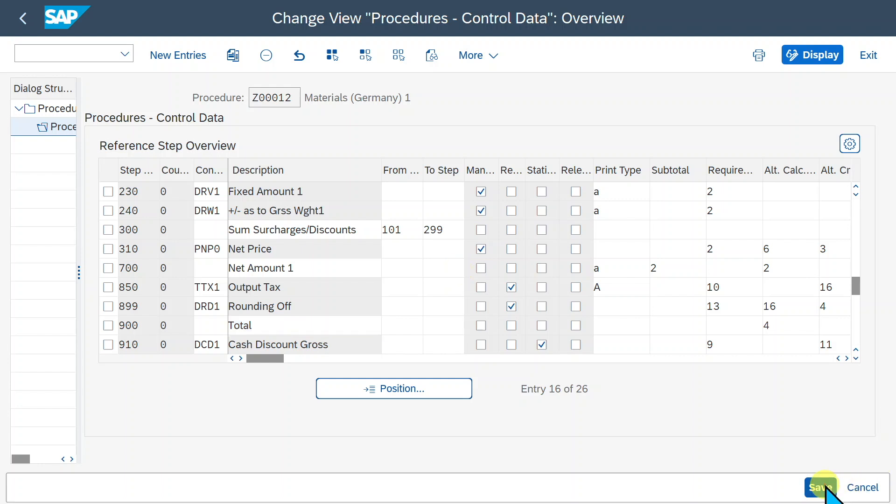
pyautogui.doubleClick(297, 96)
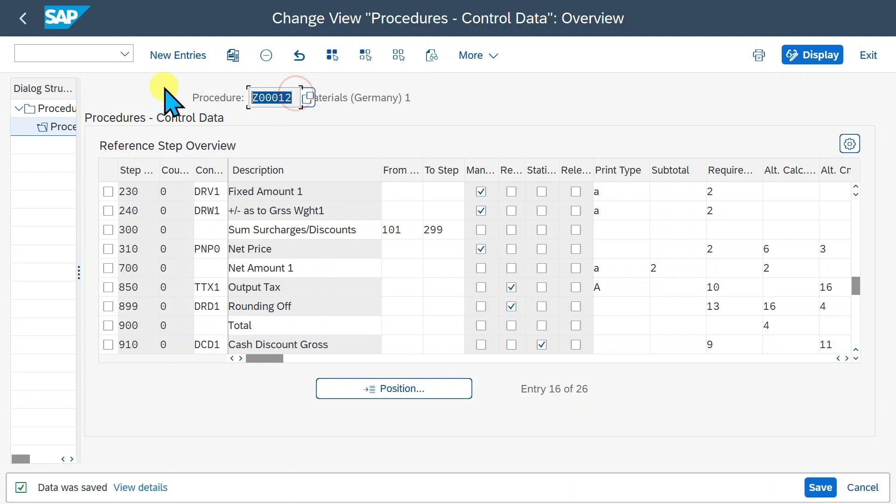
pyautogui.click(26, 20)
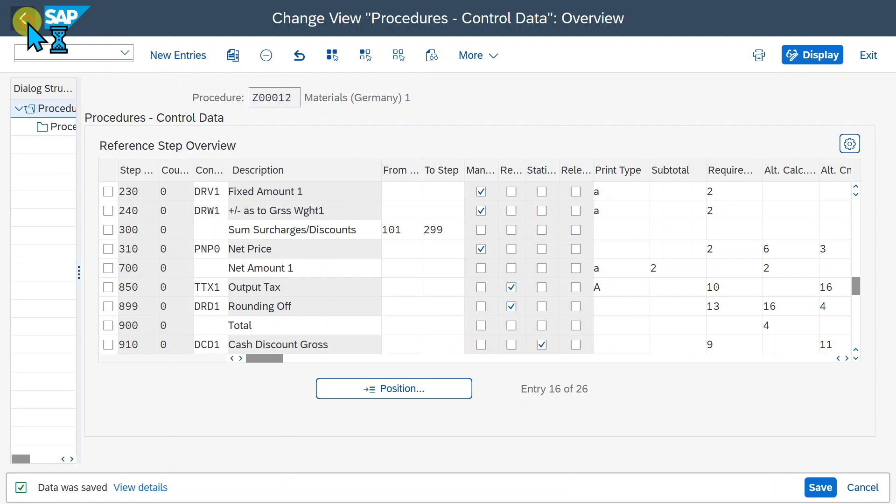
pyautogui.click(26, 20)
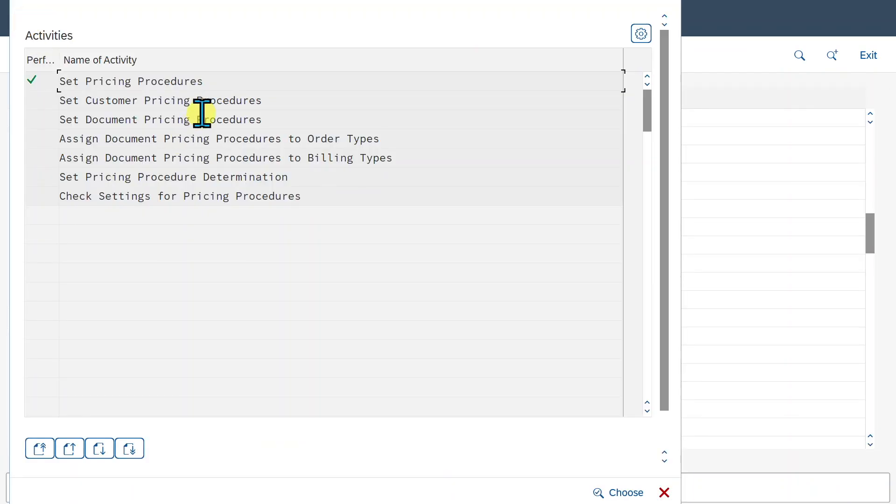
# Open the Set Customer Pricing Procedures activity and review the existing customer procedure codes and descriptions
pyautogui.doubleClick(217, 100)
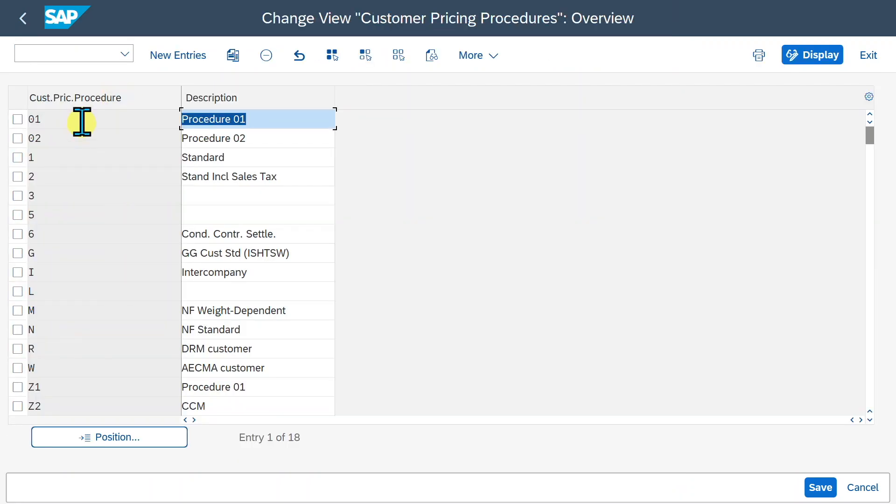
pyautogui.click(81, 115)
pyautogui.click(291, 114)
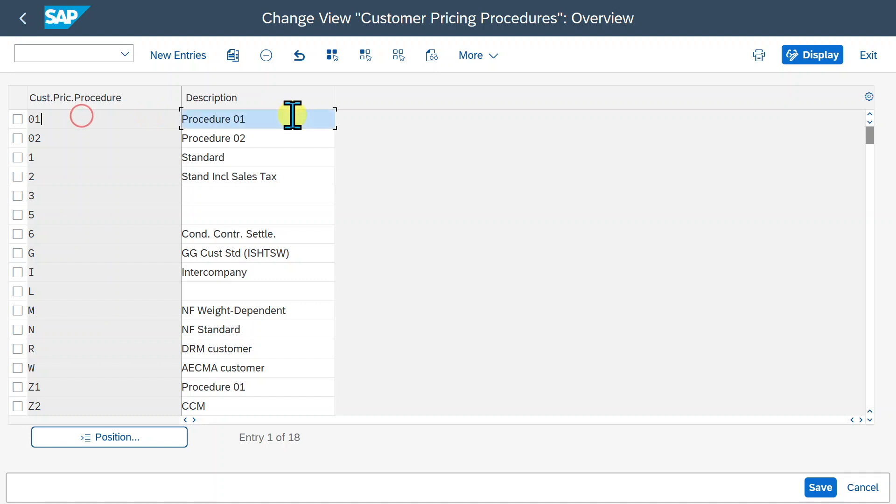
pyautogui.click(120, 122)
pyautogui.doubleClick(121, 120)
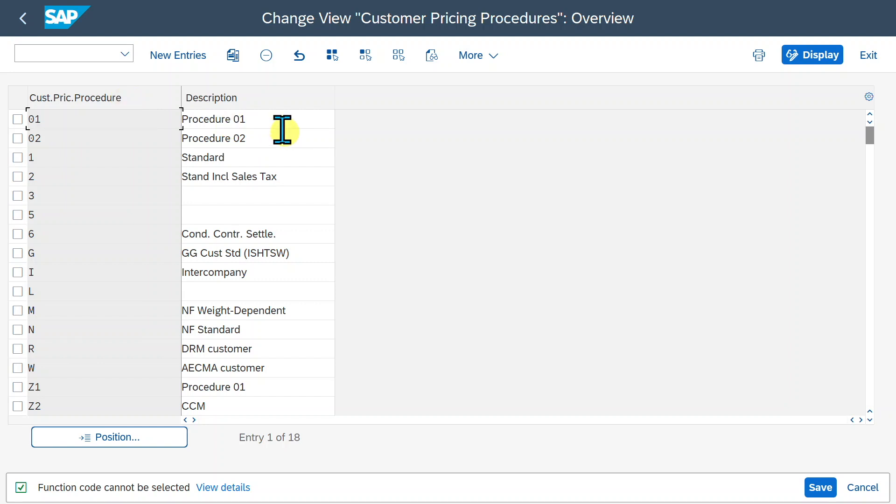
pyautogui.scroll(-1, 130, 380)
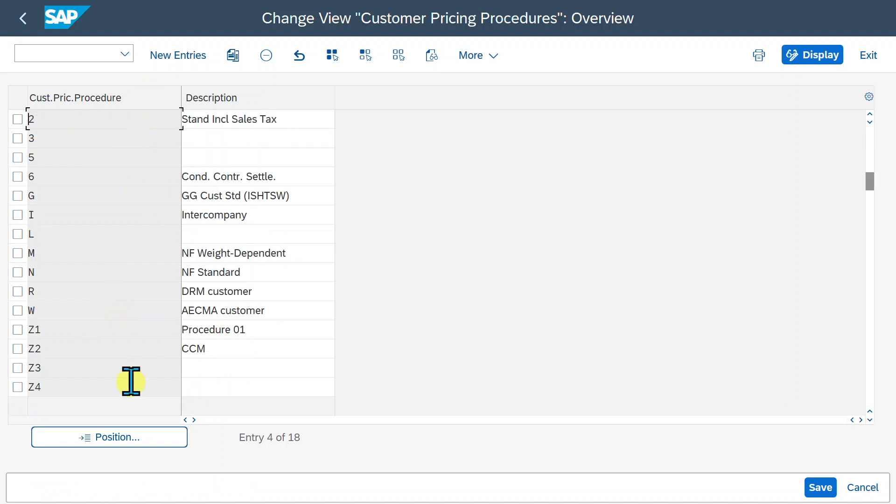
# Create customer pricing procedure z5 with the description "test", save it, and return to the activities list
pyautogui.click(190, 56)
pyautogui.write('z5')
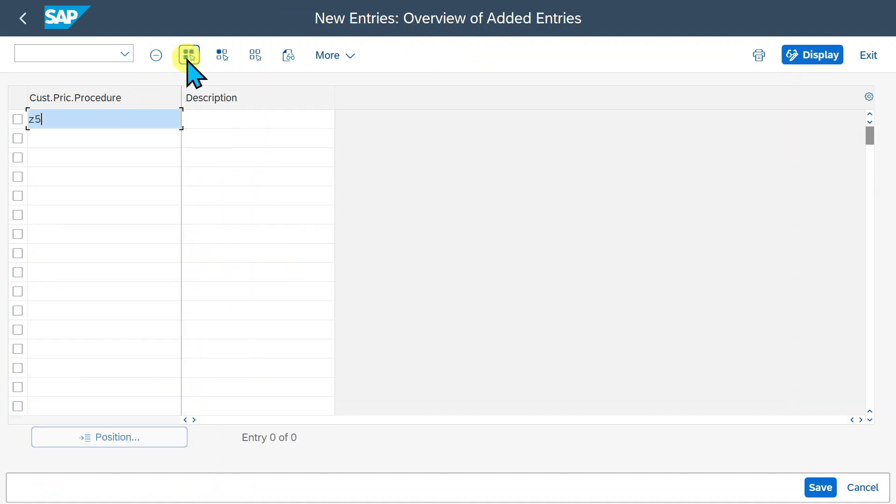
pyautogui.press('Tab')
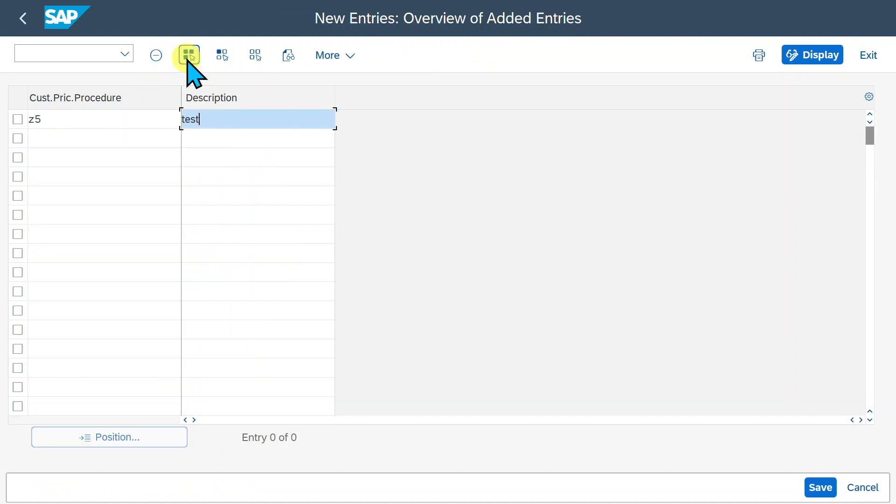
pyautogui.write('test')
pyautogui.click(820, 487)
pyautogui.click(23, 21)
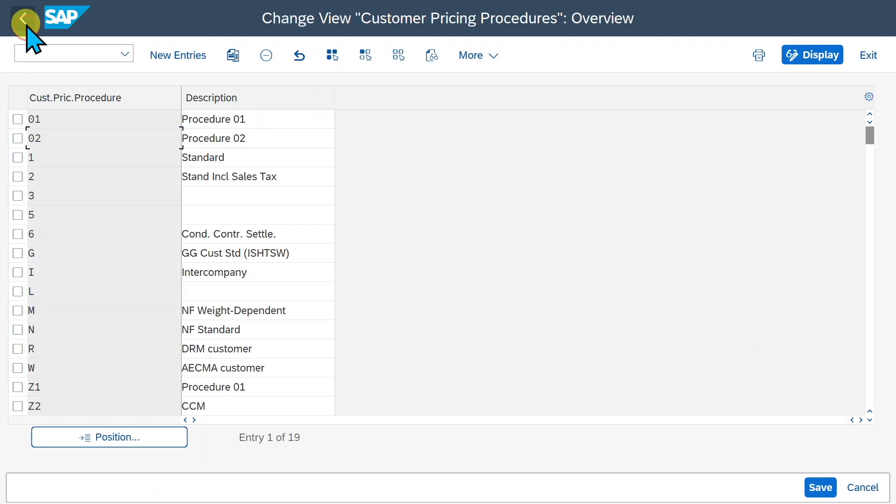
pyautogui.click(24, 21)
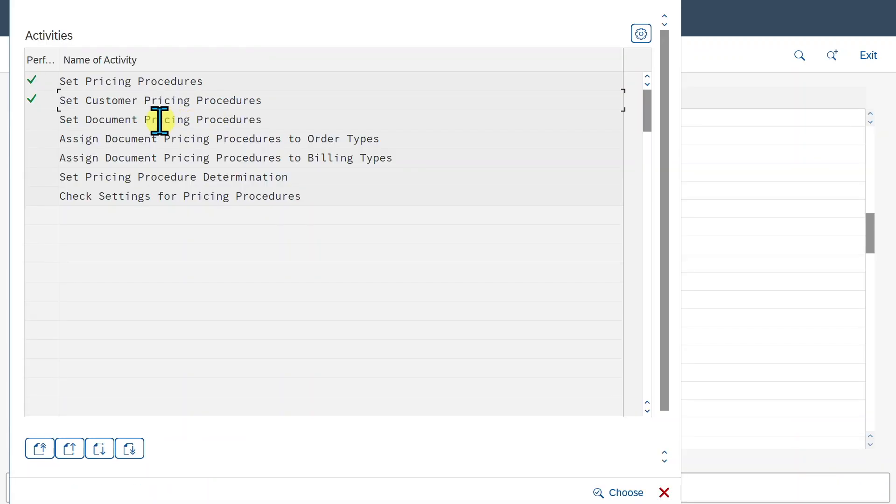
# Open the Set Document Pricing Procedures activity and examine the document procedure codes and their descriptions
pyautogui.doubleClick(209, 122)
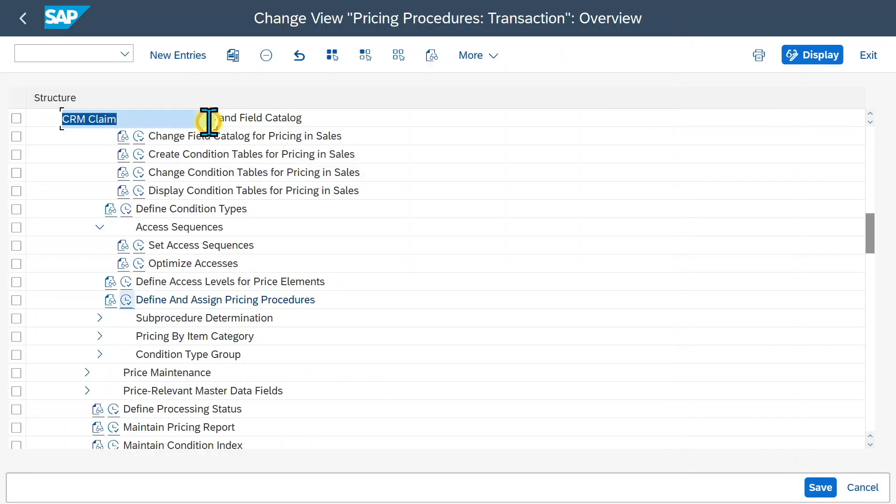
pyautogui.scroll(-4, 139, 242)
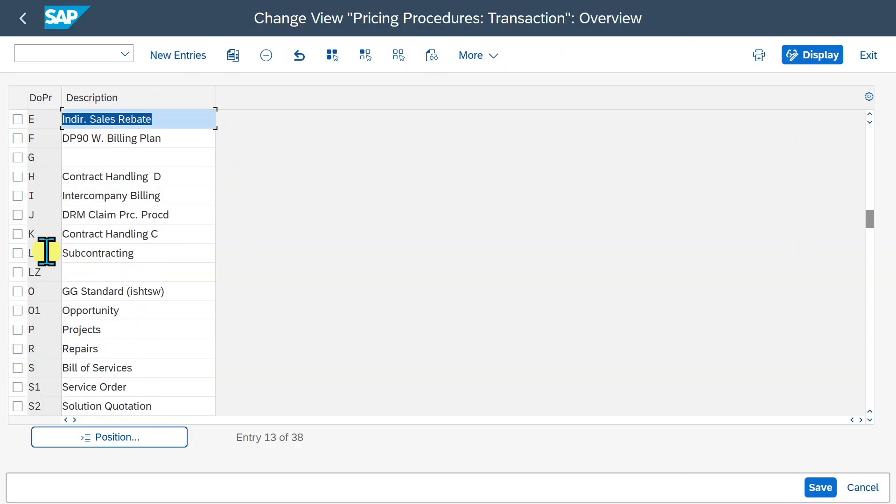
pyautogui.doubleClick(47, 252)
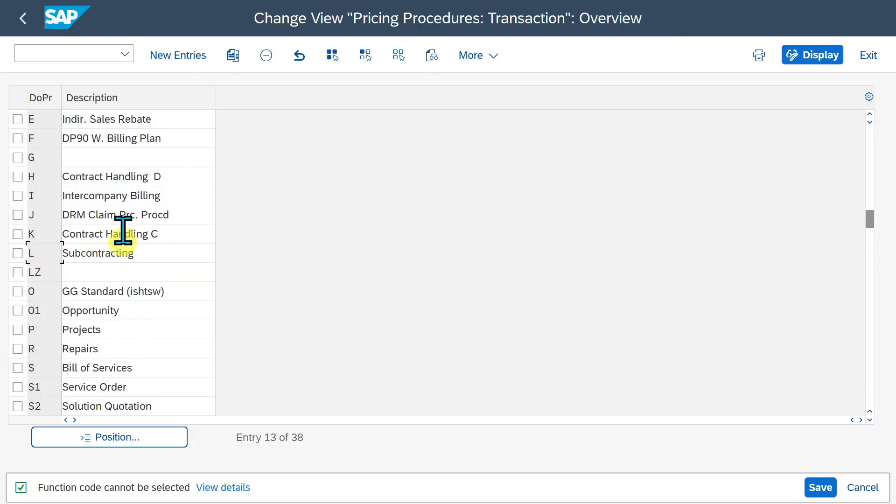
pyautogui.moveTo(181, 252); pyautogui.dragTo(50, 256)
pyautogui.scroll(4, 153, 218)
pyautogui.scroll(-2, 160, 286)
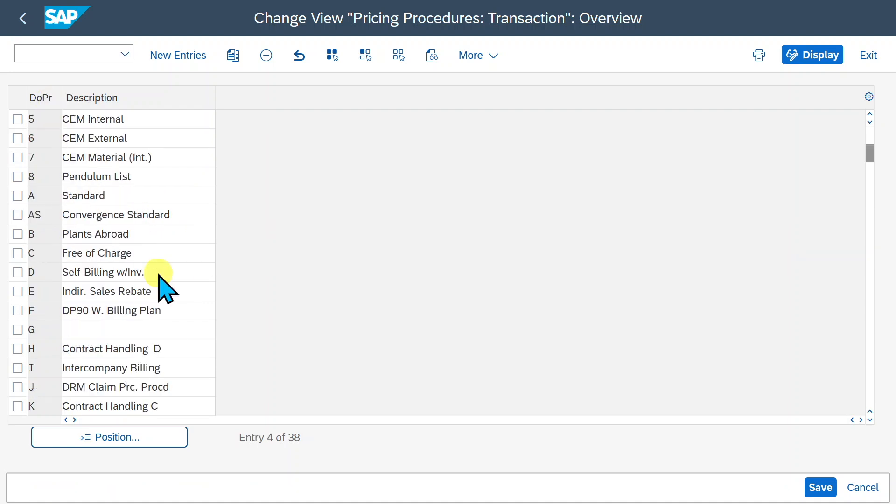
pyautogui.moveTo(41, 136); pyautogui.dragTo(26, 138)
pyautogui.moveTo(131, 141); pyautogui.dragTo(56, 142)
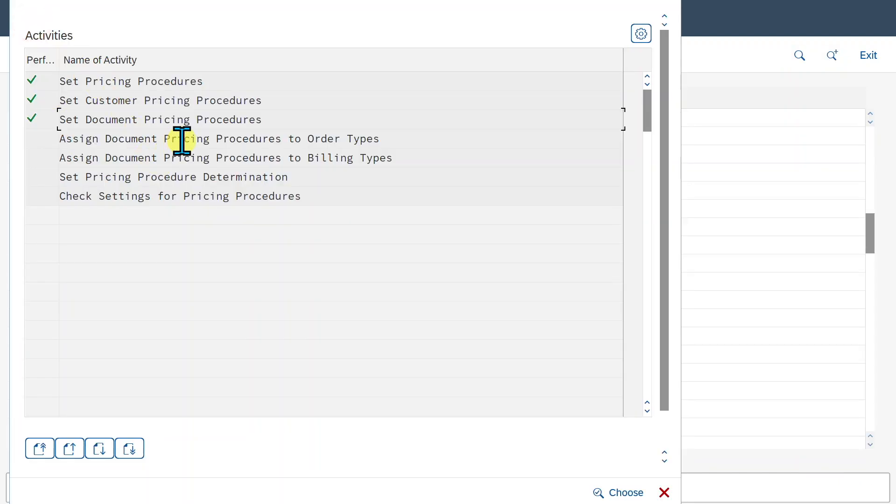
# Open the assignment of document pricing procedures to order types and find the procedure assigned to sales document type OR
pyautogui.doubleClick(182, 140)
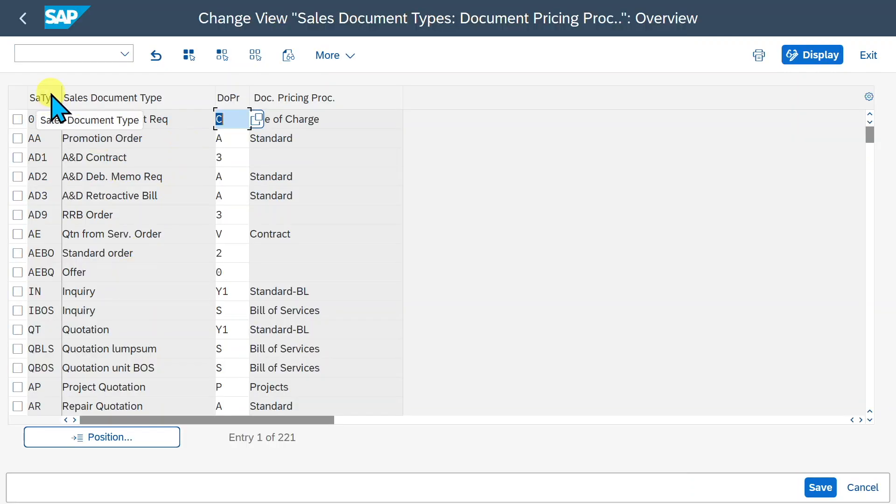
pyautogui.click(142, 439)
pyautogui.write('o')
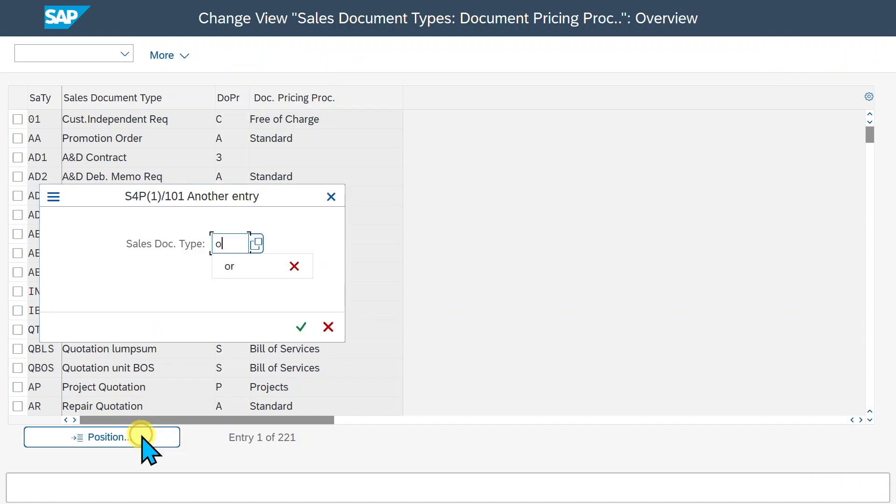
pyautogui.write('r')
pyautogui.press('Return')
pyautogui.click(219, 117)
pyautogui.click(301, 117)
pyautogui.moveTo(234, 118); pyautogui.dragTo(214, 116)
pyautogui.moveTo(334, 123); pyautogui.dragTo(259, 119)
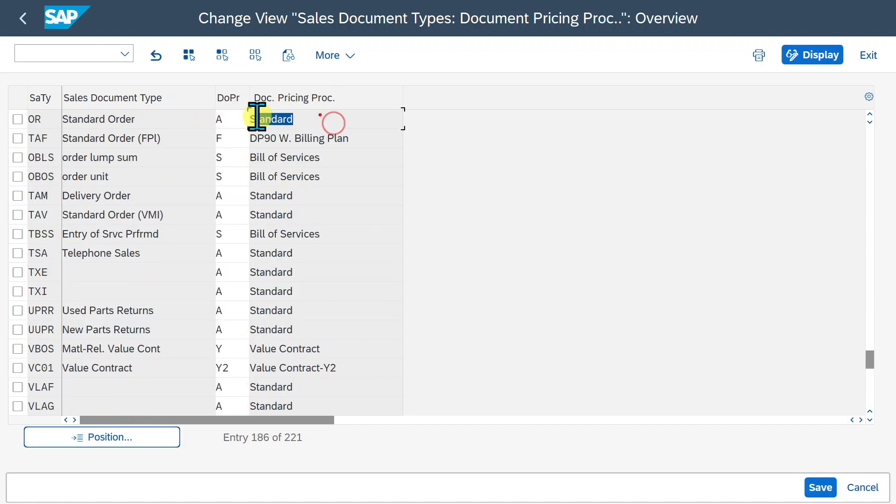
# Leave the standard order's item data for the initial screen and compare its order type with the OR assignment
pyautogui.moveTo(44, 117); pyautogui.dragTo(31, 116)
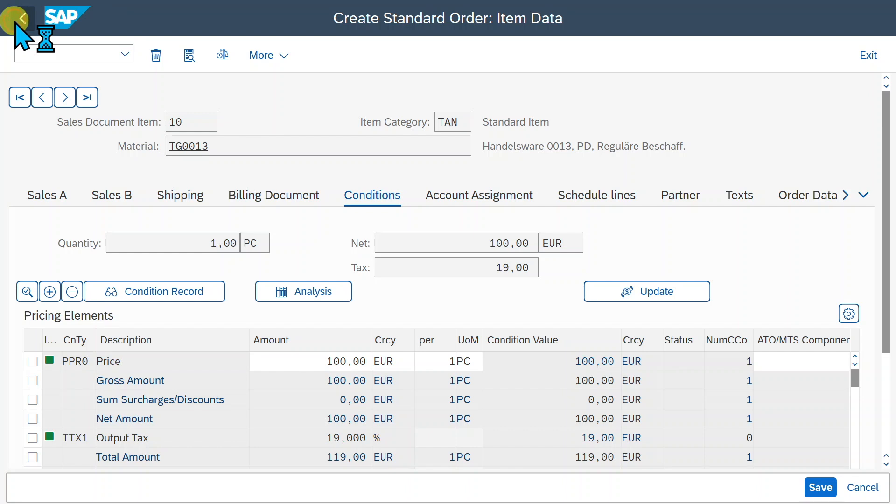
pyautogui.click(21, 19)
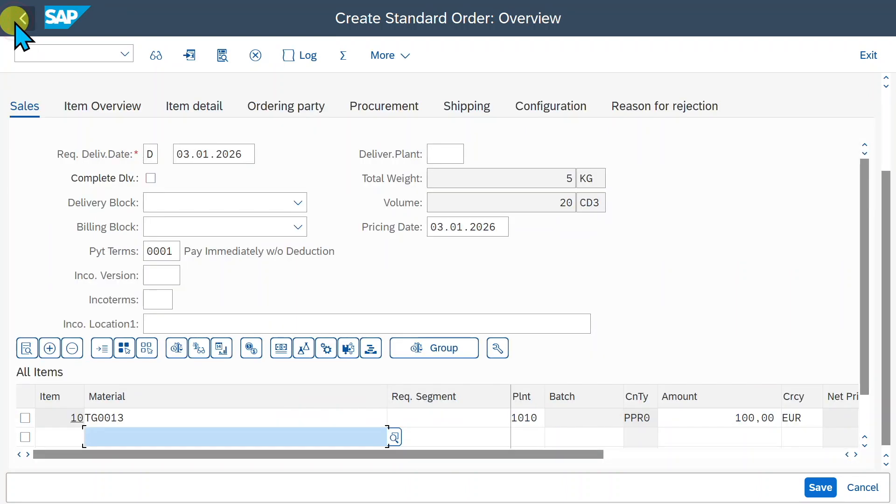
pyautogui.click(19, 18)
pyautogui.click(191, 137)
pyautogui.moveTo(202, 148); pyautogui.dragTo(164, 145)
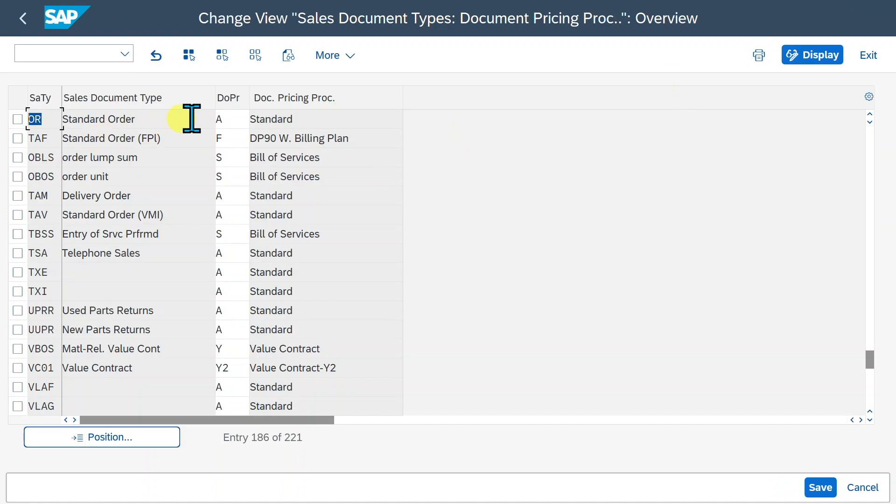
pyautogui.click(231, 119)
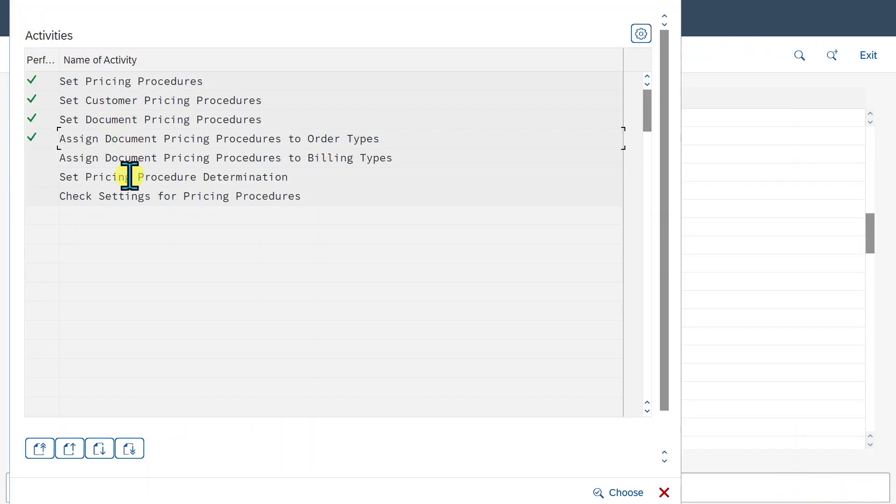
# Open the assignment of document pricing procedures to billing types, review invoice type CBD2, and return to the activities list
pyautogui.doubleClick(160, 159)
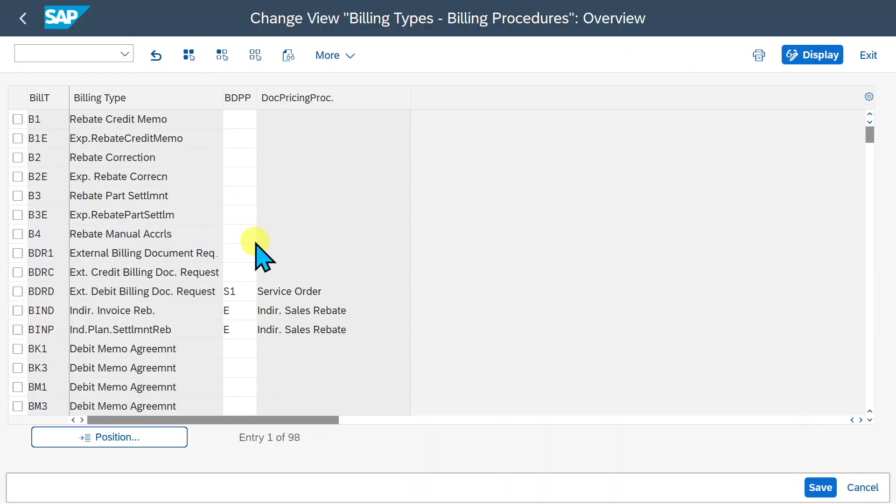
pyautogui.scroll(-3, 262, 255)
pyautogui.click(245, 310)
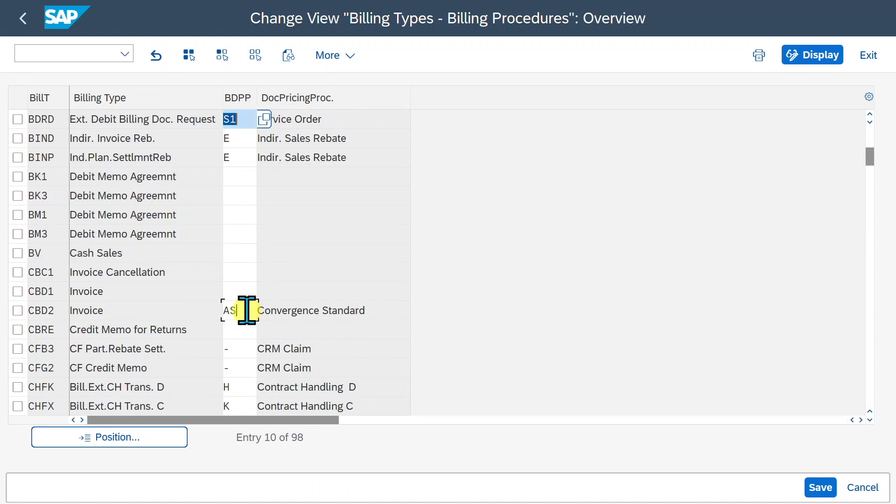
pyautogui.click(55, 306)
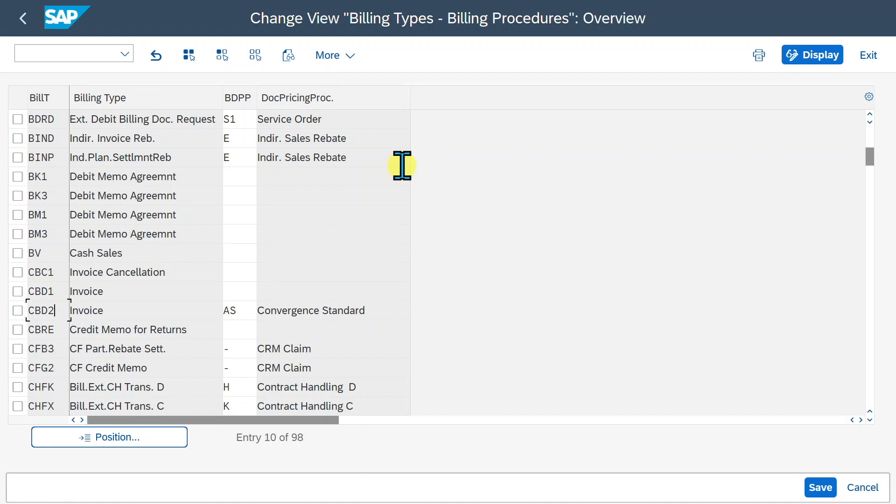
pyautogui.click(23, 23)
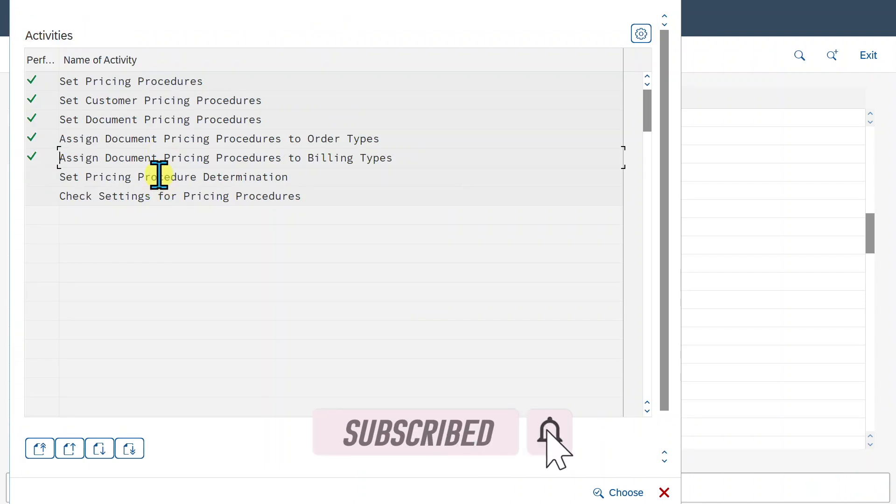
# Open Set Pricing Procedure Determination and position the list at sales organization 1010
pyautogui.doubleClick(196, 177)
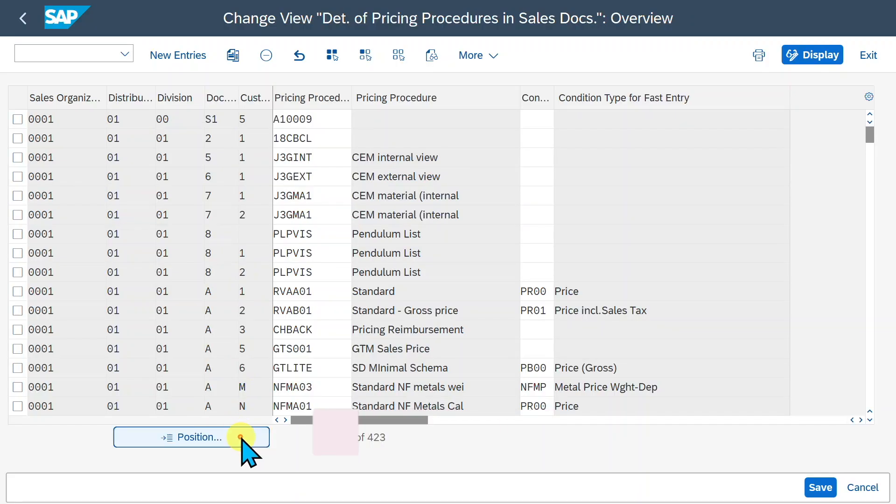
pyautogui.click(241, 438)
pyautogui.write('1010')
pyautogui.press('Return')
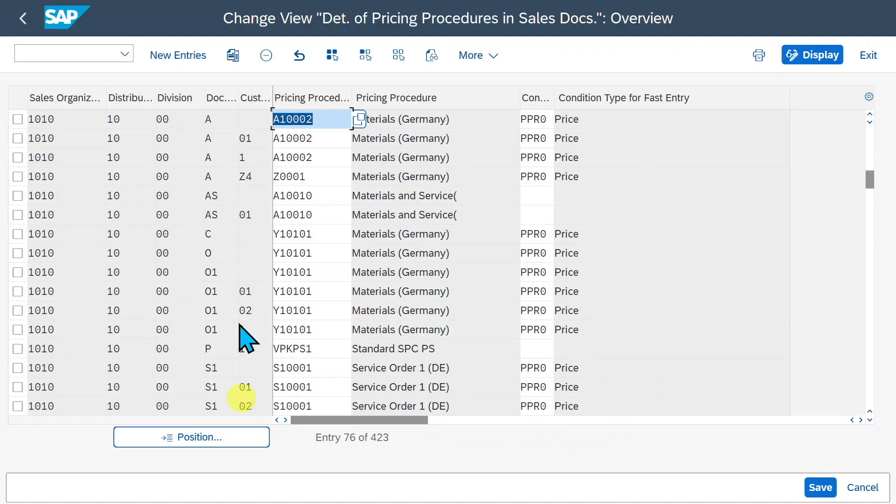
# Copy the 1010/10/00 determination entry with document procedure A and blank customer procedure, setting the copy's customer pricing procedure to Z5
pyautogui.click(18, 119)
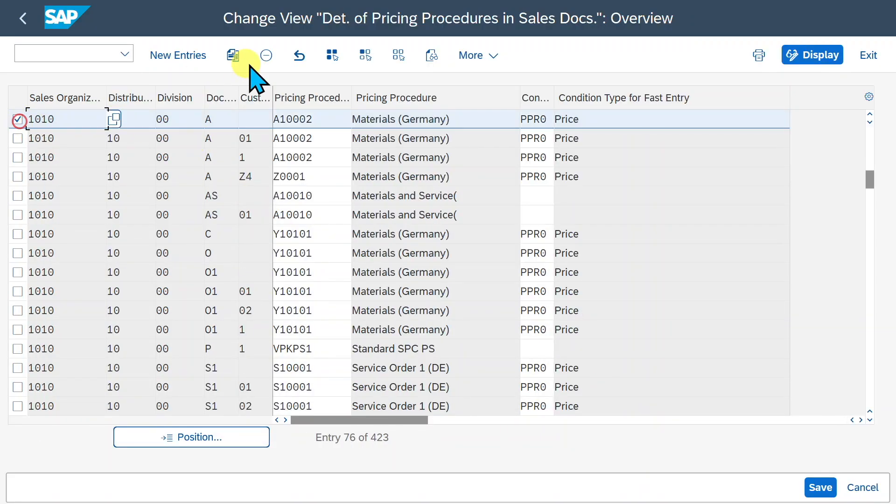
pyautogui.click(232, 55)
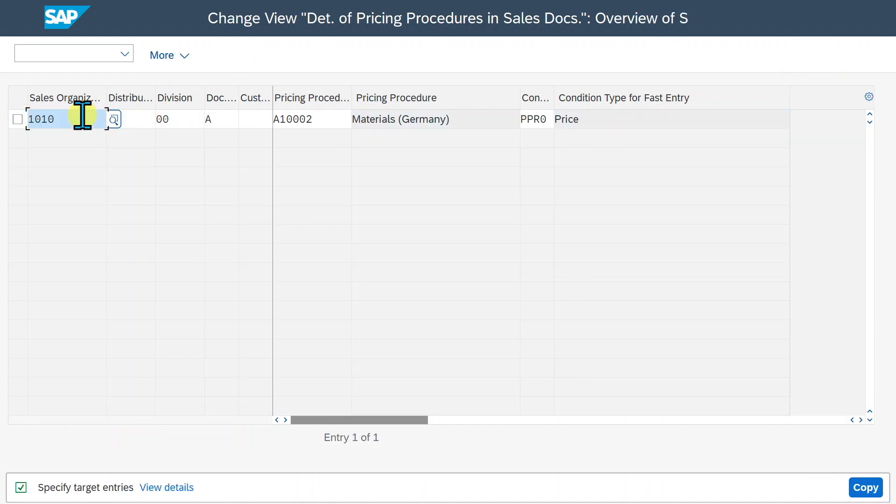
pyautogui.moveTo(76, 112); pyautogui.dragTo(8, 110)
pyautogui.click(125, 119)
pyautogui.write('10')
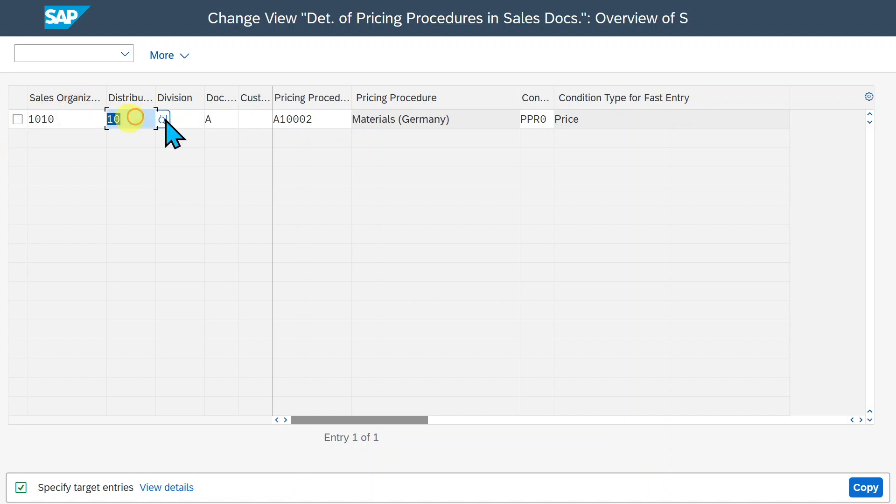
pyautogui.moveTo(180, 118); pyautogui.dragTo(151, 123)
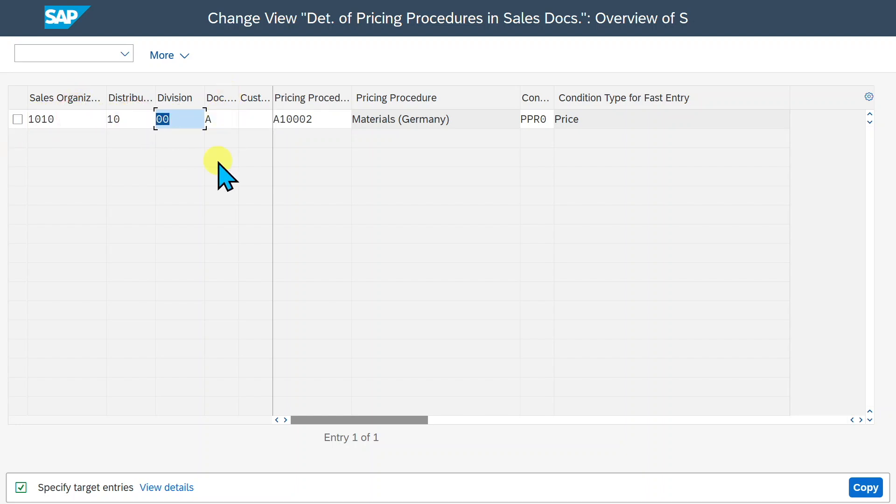
pyautogui.click(222, 122)
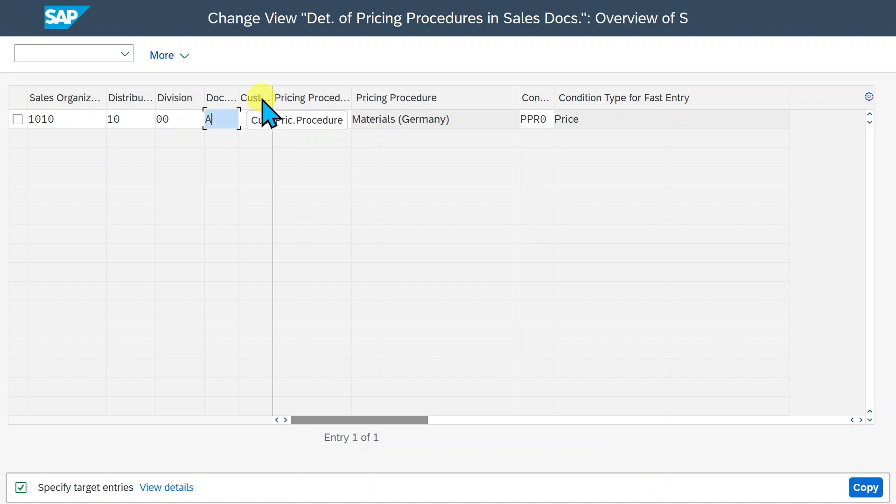
pyautogui.click(260, 122)
pyautogui.click(280, 120)
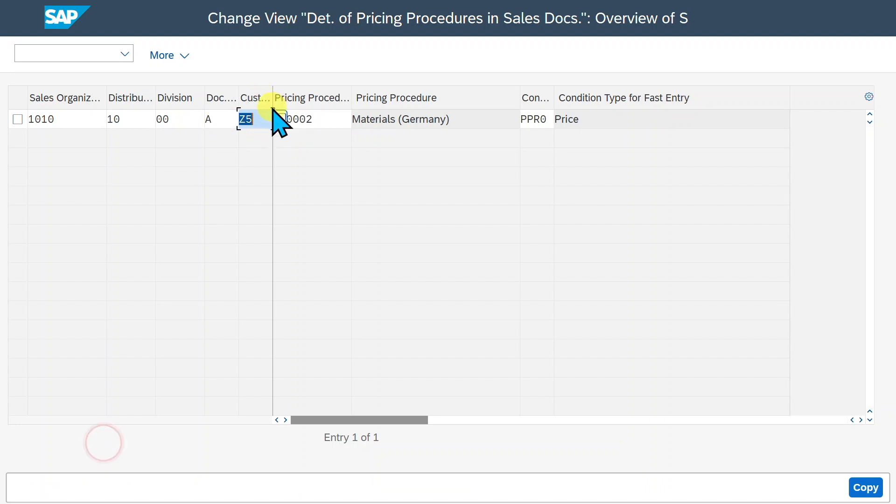
pyautogui.click(262, 118)
pyautogui.moveTo(257, 118); pyautogui.dragTo(208, 119)
# Set the copied entry's pricing procedure to Z00012 and widen the fast-entry condition type column
pyautogui.click(322, 117)
pyautogui.moveTo(337, 114); pyautogui.dragTo(268, 114)
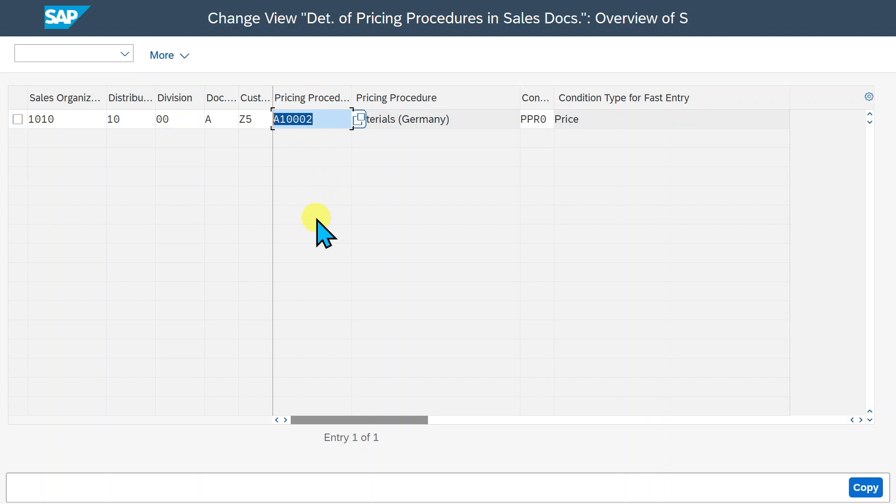
pyautogui.write('Z00012')
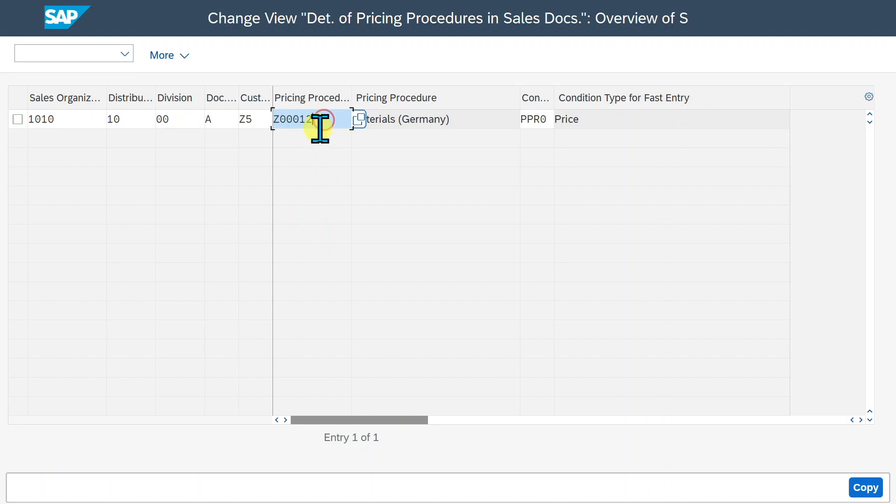
pyautogui.moveTo(555, 99); pyautogui.dragTo(602, 119)
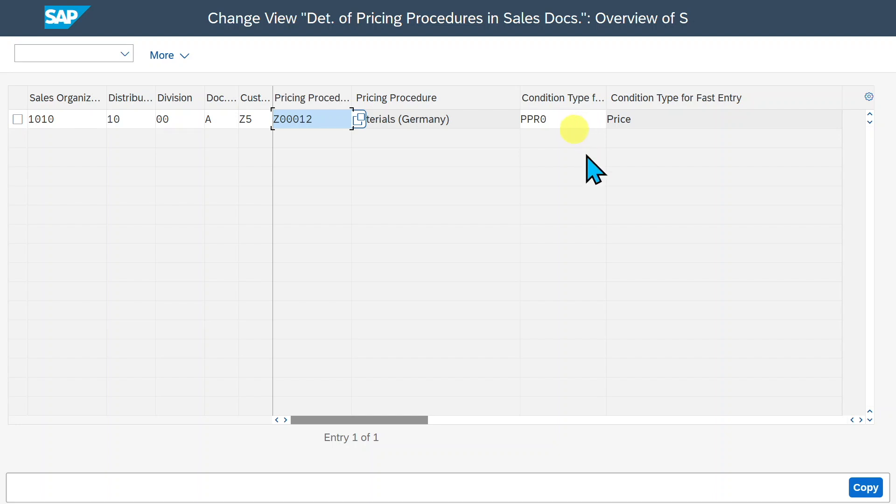
pyautogui.click(593, 120)
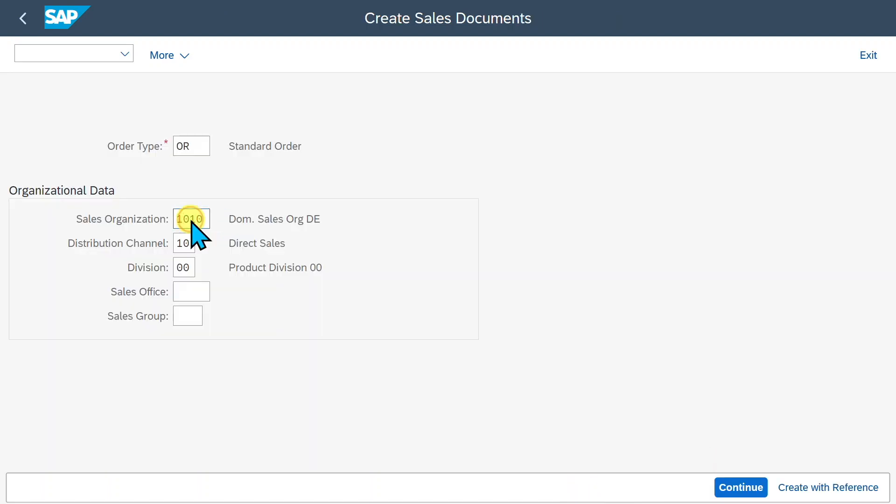
# Start a standard order OR for sales area 1010/10/00, entering the sold-to and ship-to customer numbers and customer reference Test
pyautogui.press('Return')
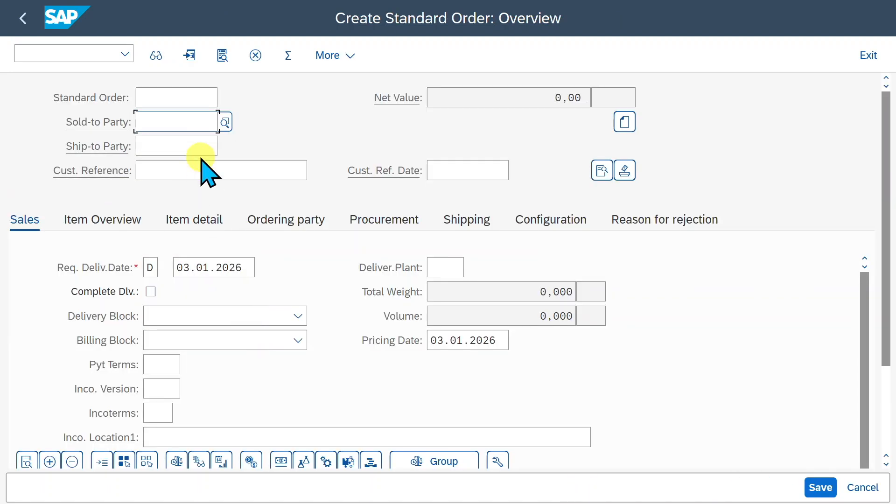
pyautogui.click(179, 125)
pyautogui.click(178, 140)
pyautogui.click(196, 194)
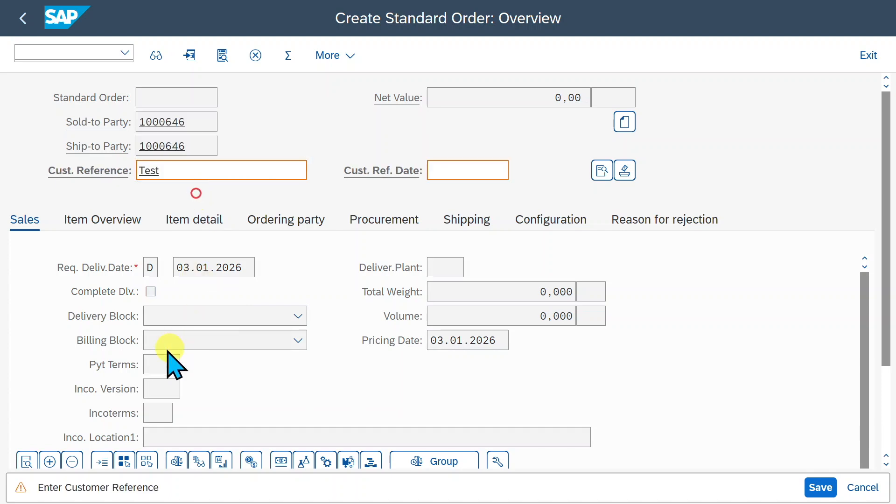
pyautogui.press('Return')
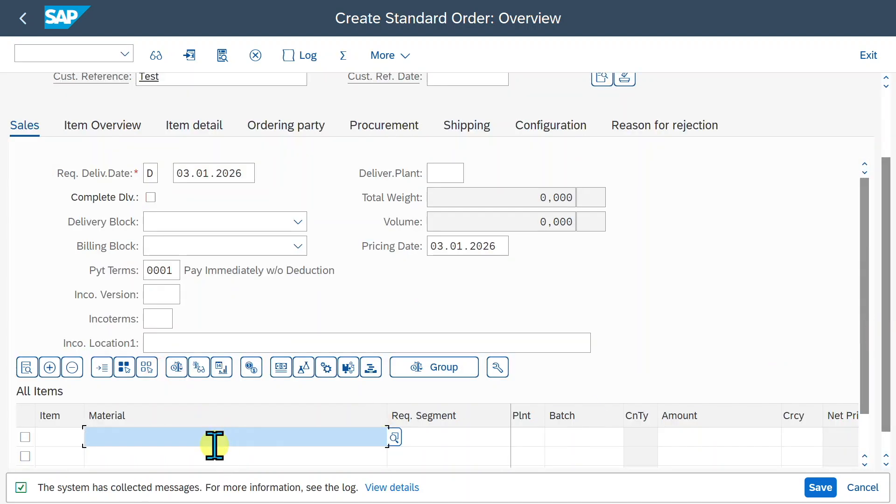
# Add an order item for material TG0013 with order quantity 1
pyautogui.click(210, 439)
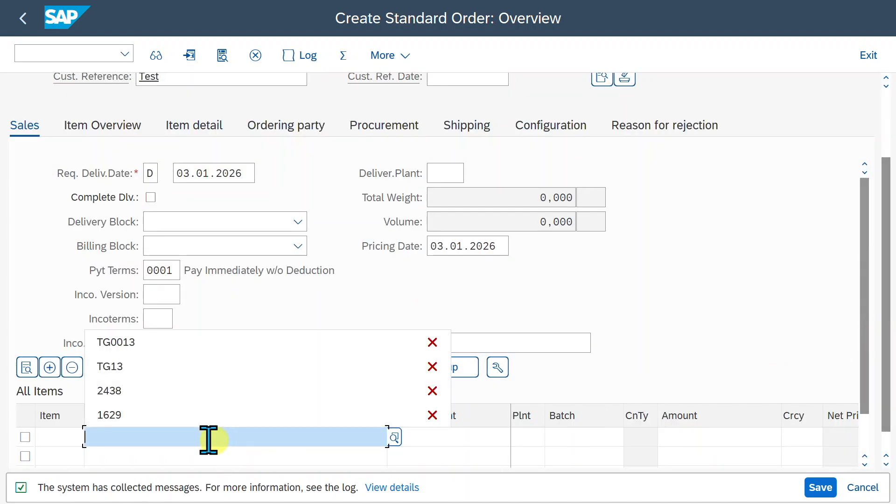
pyautogui.click(219, 329)
pyautogui.click(240, 436)
pyautogui.click(217, 340)
pyautogui.moveTo(864, 386); pyautogui.dragTo(866, 429)
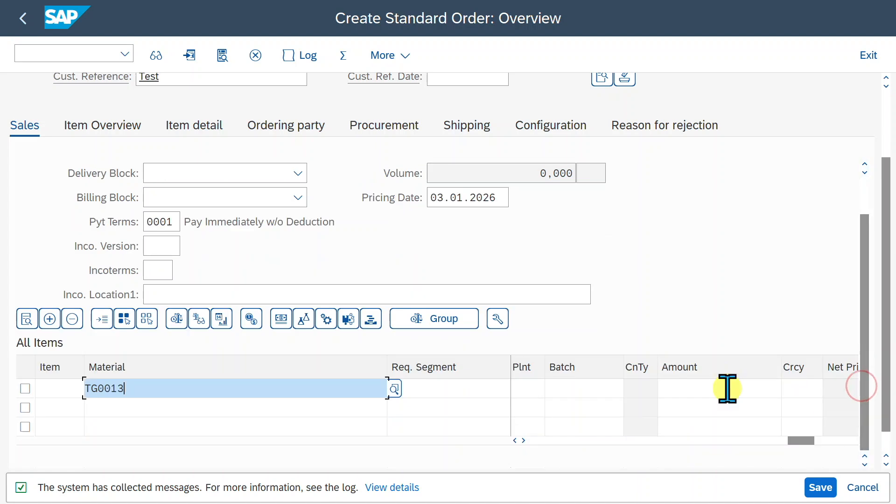
pyautogui.click(570, 391)
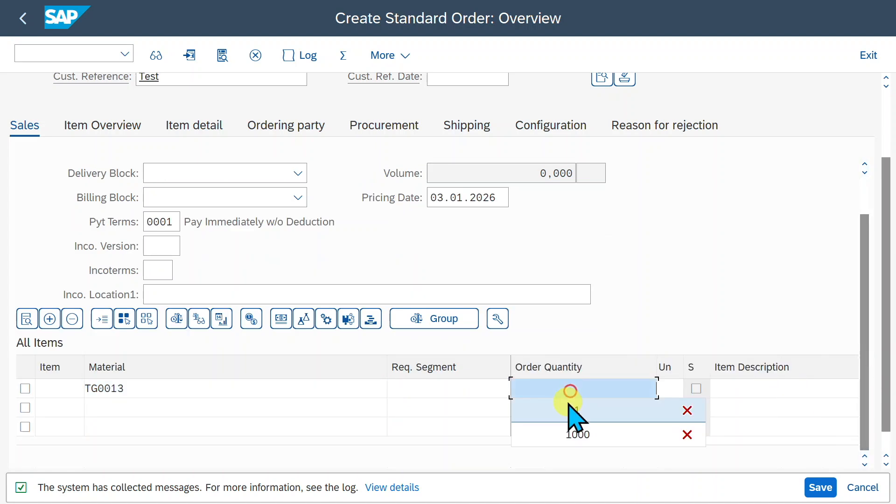
pyautogui.click(571, 405)
pyautogui.press('Return')
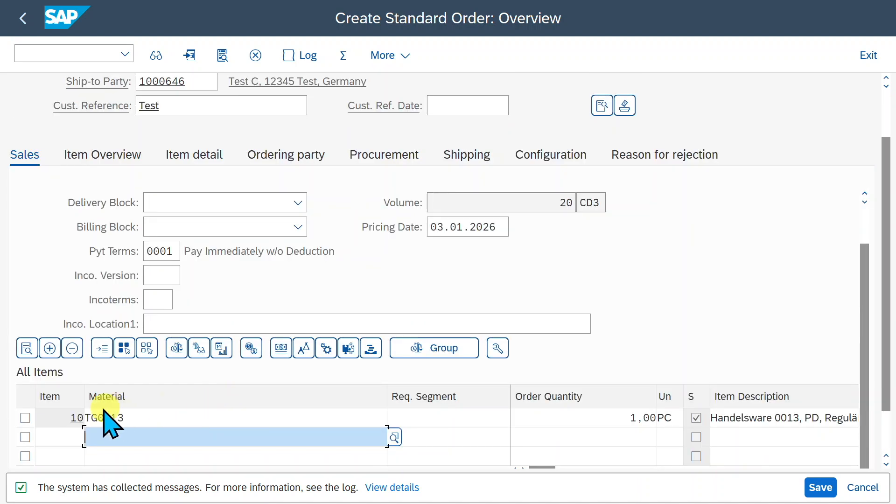
# Review the pricing conditions of order item 10 and return to the order overview
pyautogui.doubleClick(71, 414)
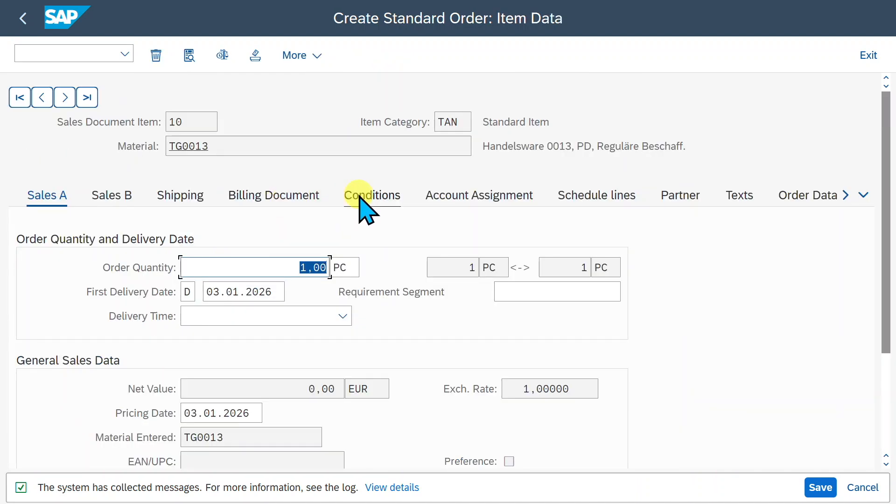
pyautogui.click(368, 196)
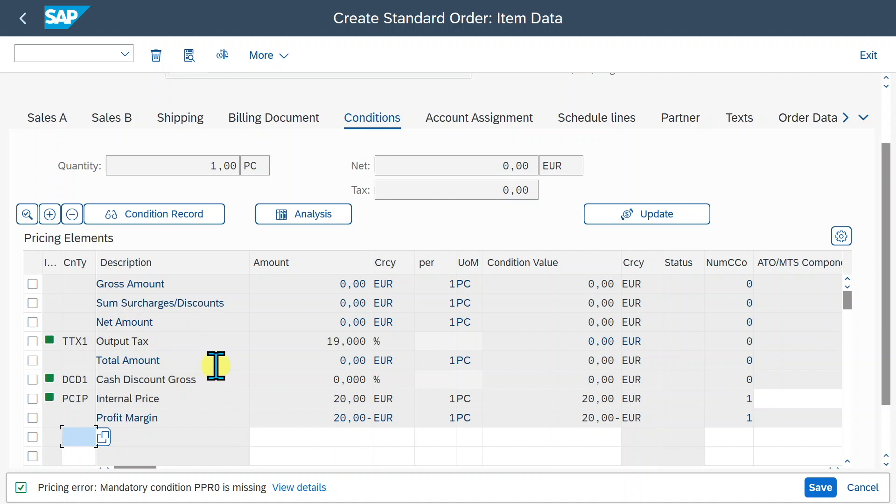
pyautogui.click(21, 18)
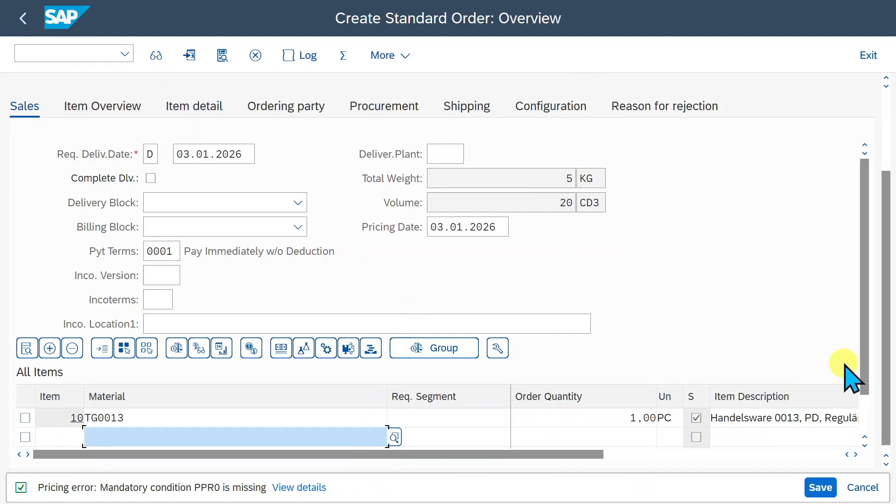
# Enter an amount of 100 EUR for condition type PPR0 on item 10 and reopen the item's pricing conditions
pyautogui.scroll(-2, 866, 396)
pyautogui.scroll(-1, 871, 407)
pyautogui.moveTo(545, 420); pyautogui.dragTo(760, 421)
pyautogui.click(783, 367)
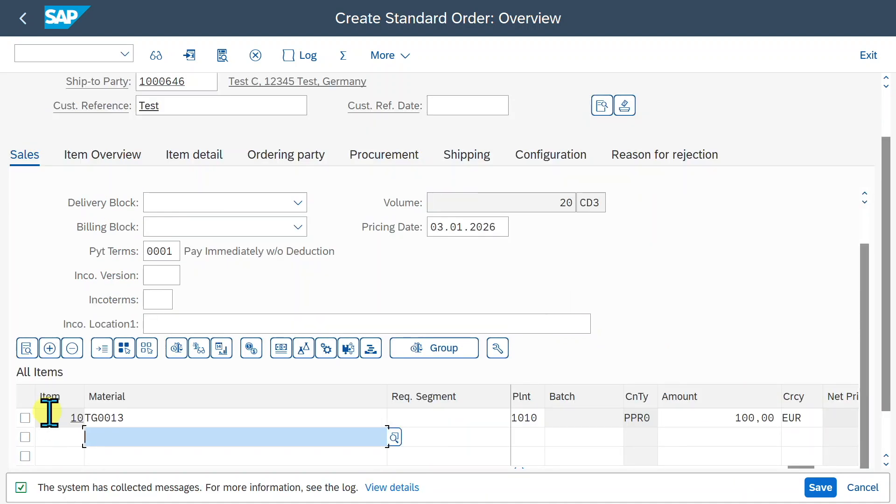
pyautogui.click(56, 418)
pyautogui.doubleClick(56, 418)
pyautogui.moveTo(92, 262); pyautogui.dragTo(72, 262)
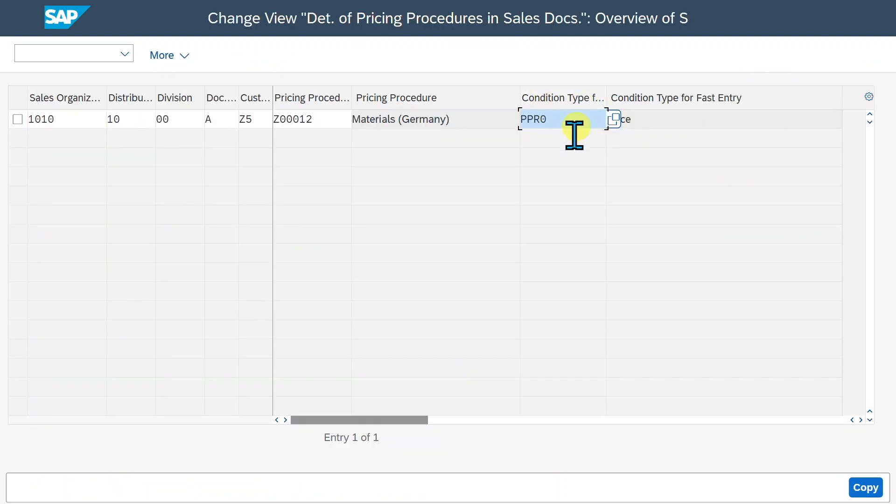
# Try to set the condition type for fast entry to Z002 in the copied determination entry
pyautogui.write('z002')
pyautogui.press('Return')
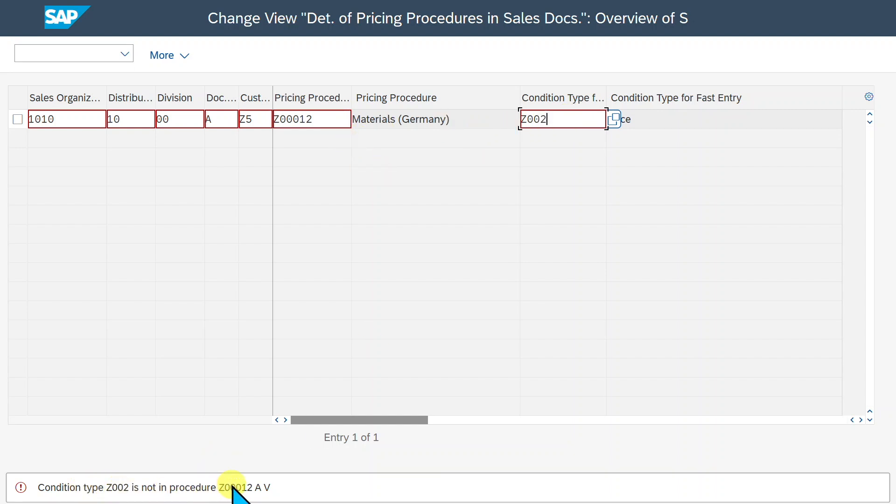
# Open the control data of pricing procedure Z00012 from Sales and Distribution pricing control in the SAP Reference IMG
pyautogui.click(50, 52)
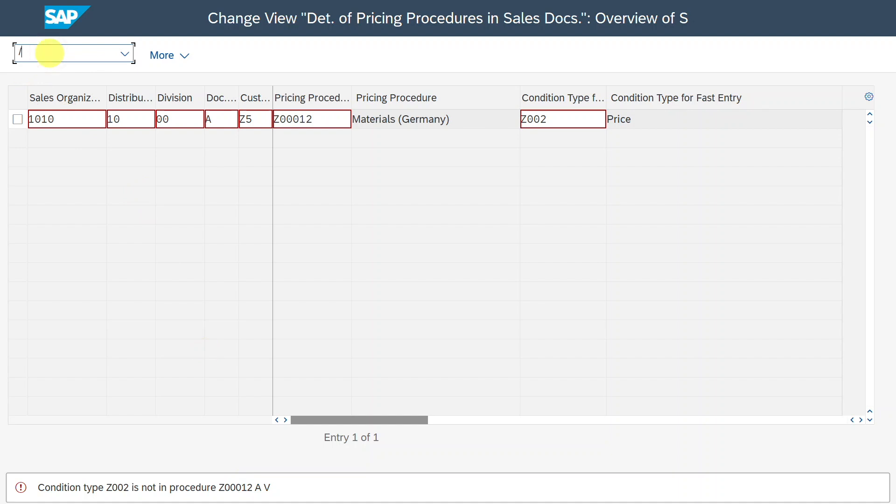
pyautogui.press('Return')
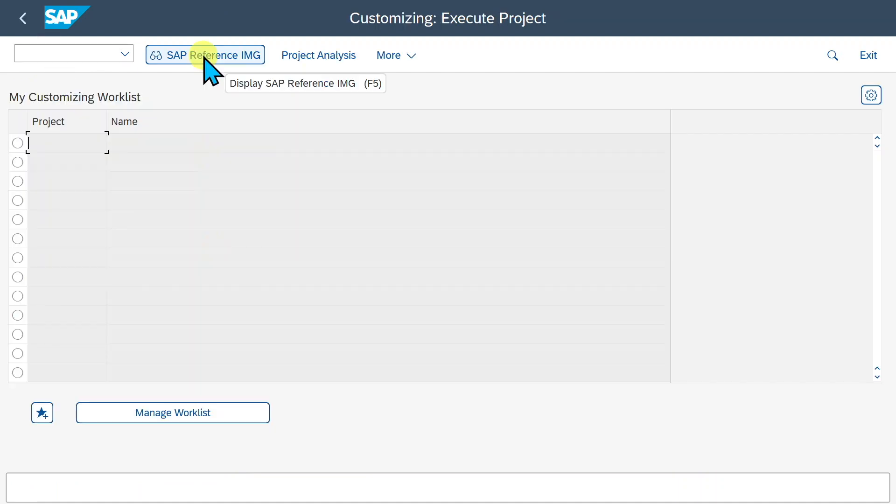
pyautogui.click(205, 55)
pyautogui.click(52, 335)
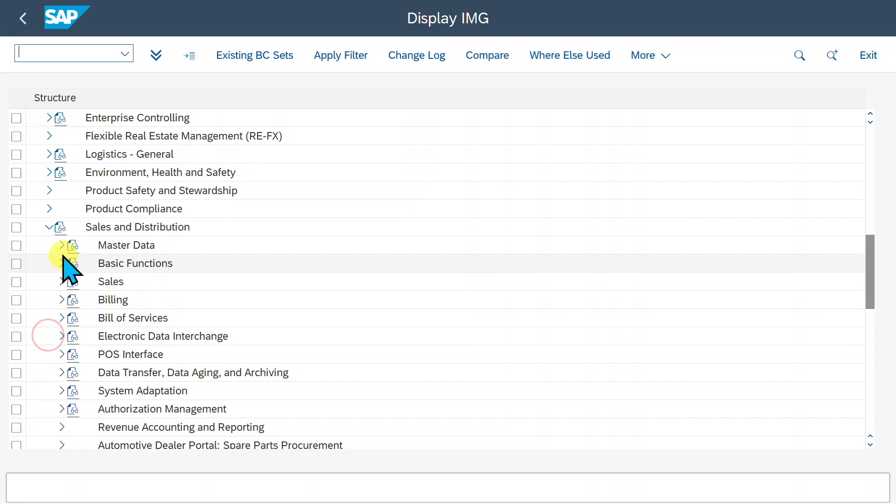
pyautogui.click(60, 263)
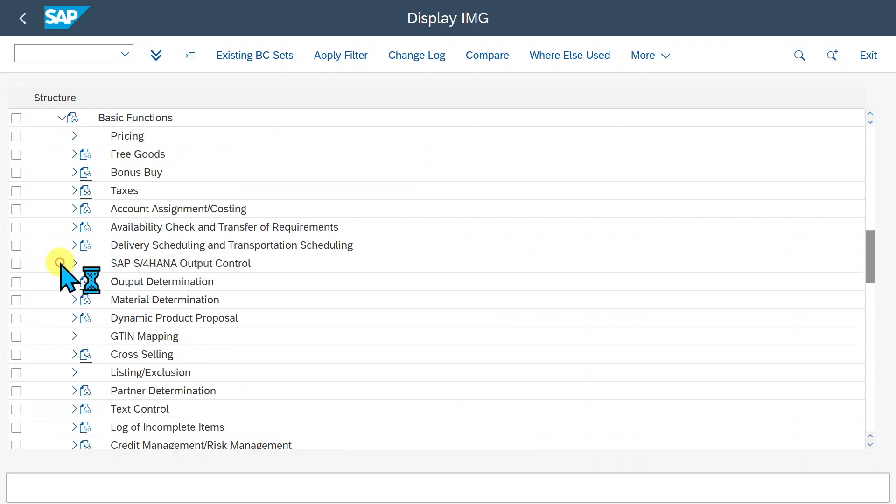
pyautogui.click(75, 136)
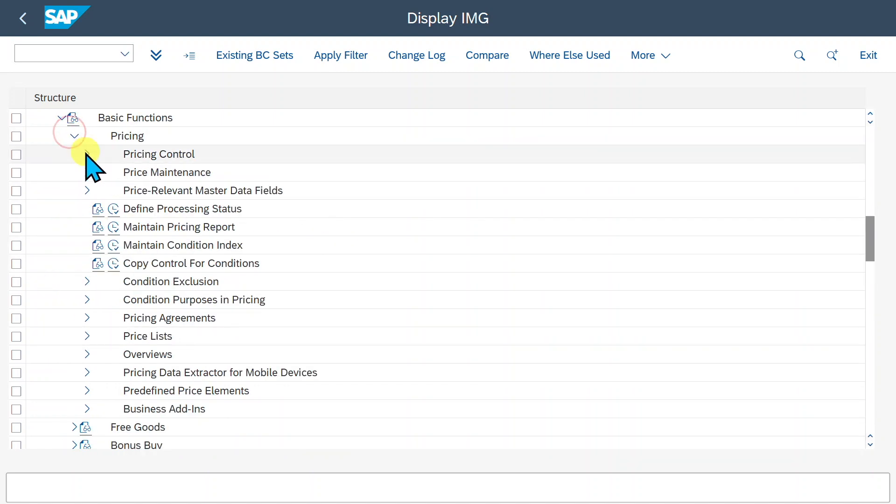
pyautogui.click(87, 154)
pyautogui.click(127, 245)
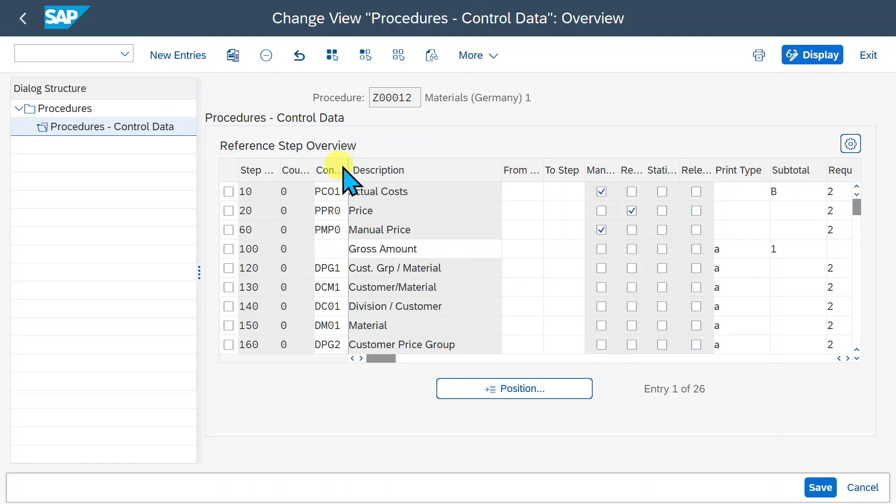
# Change the condition type at step 20 of procedure Z00012 to Z002 and save the procedure
pyautogui.moveTo(348, 169); pyautogui.dragTo(409, 170)
pyautogui.doubleClick(361, 212)
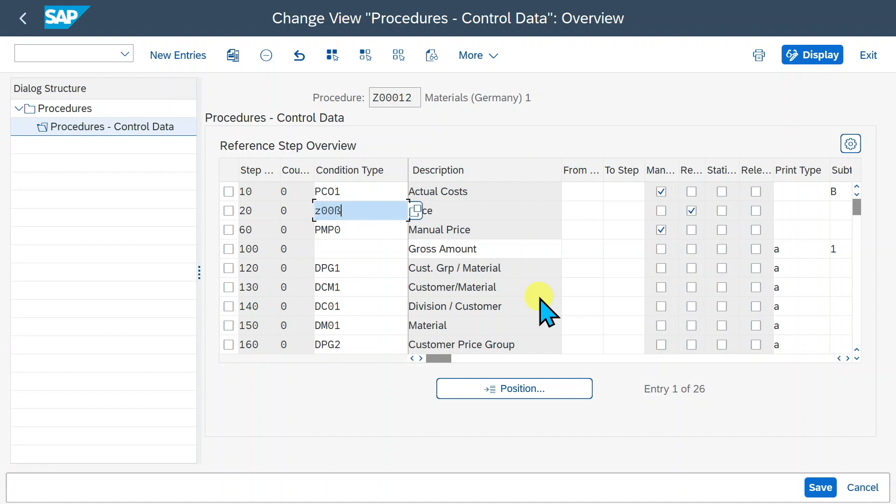
pyautogui.click(812, 486)
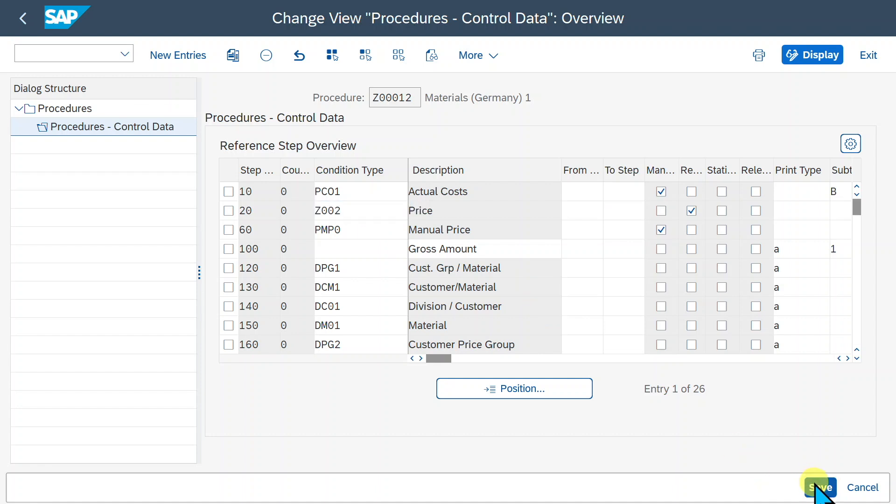
pyautogui.click(23, 19)
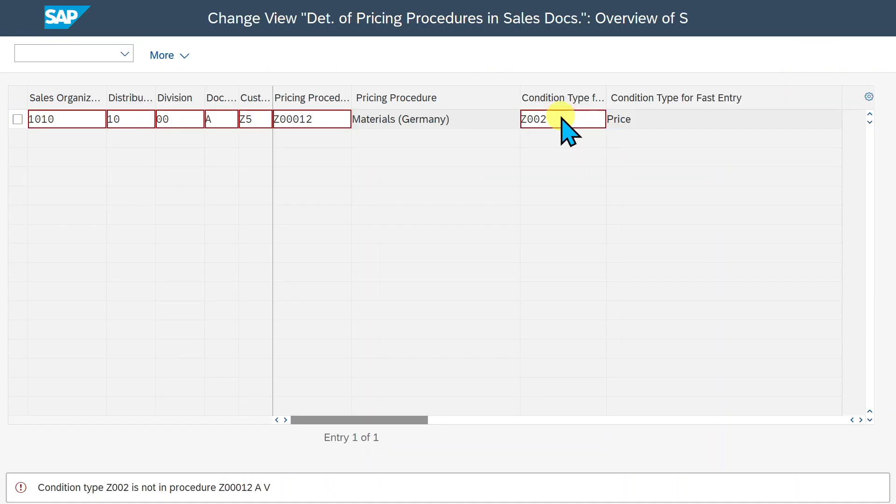
# Confirm the copied determination entry with fast-entry condition type Z002 and save it
pyautogui.press('Return')
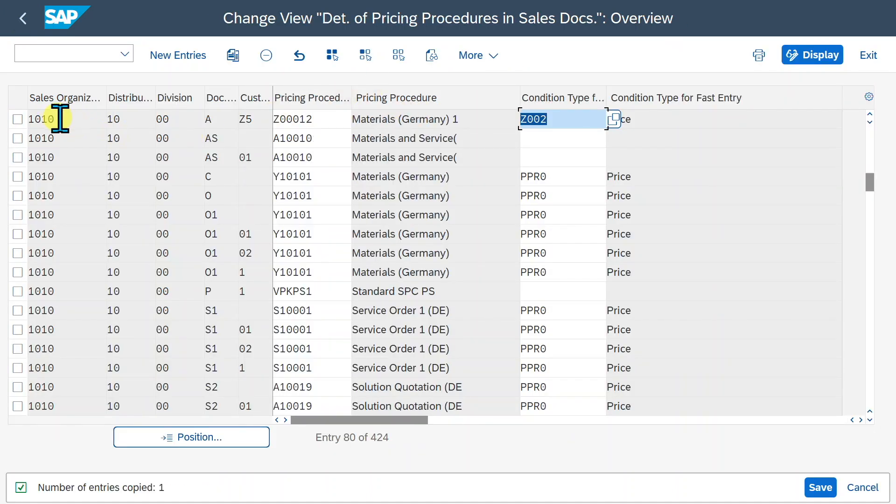
pyautogui.click(820, 487)
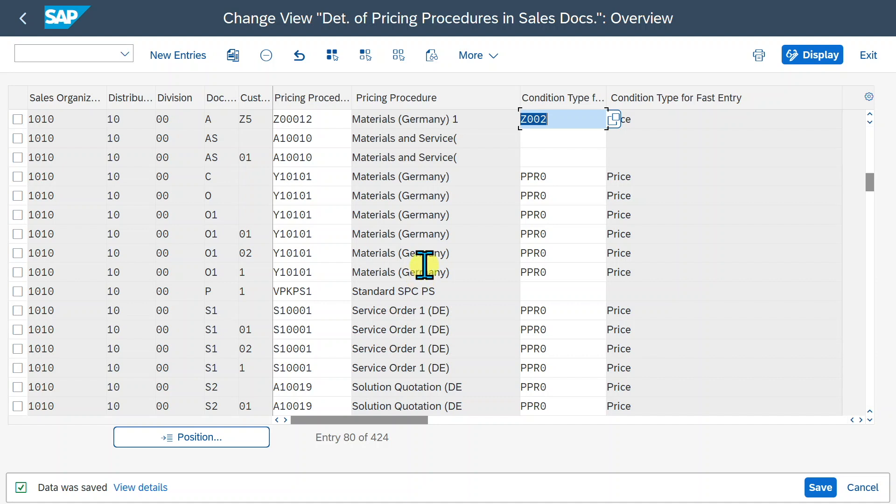
pyautogui.click(568, 122)
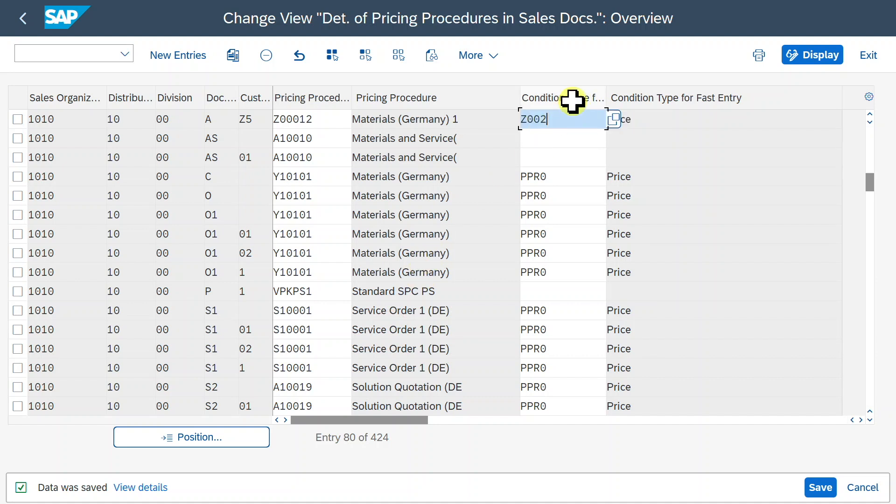
pyautogui.moveTo(564, 120); pyautogui.dragTo(517, 121)
pyautogui.click(564, 121)
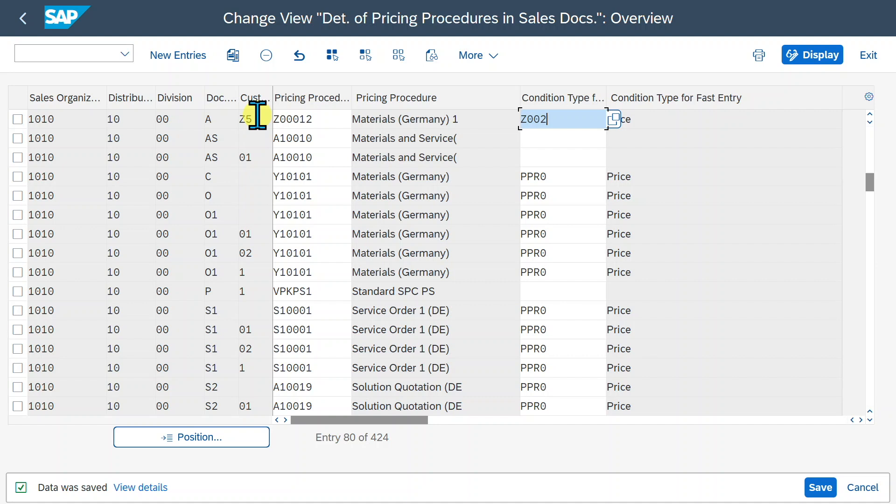
pyautogui.doubleClick(237, 116)
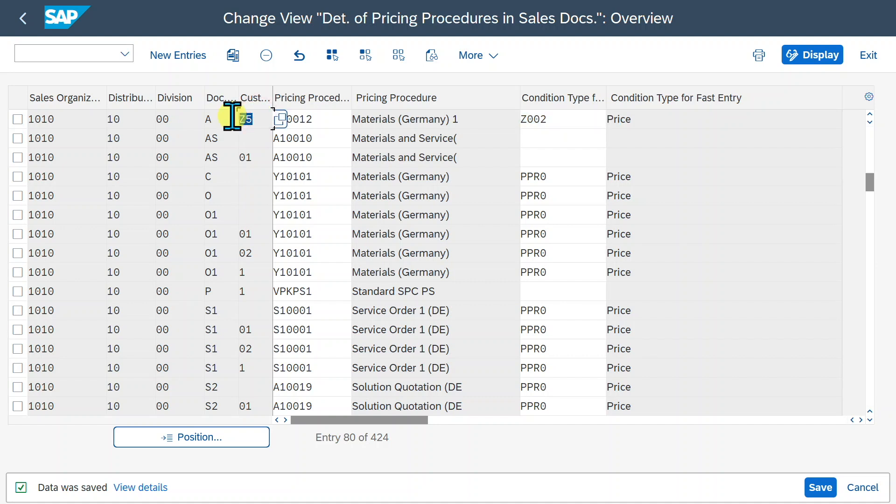
# Open the BP transaction, create an organization named Test 1 with its address data, and save it
pyautogui.click(88, 50)
pyautogui.write('/nbp')
pyautogui.press('Return')
pyautogui.click(310, 58)
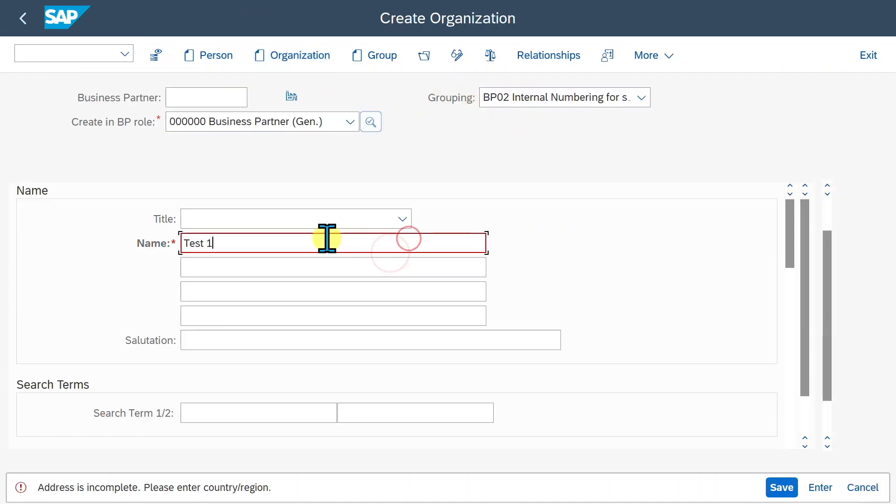
pyautogui.moveTo(326, 240); pyautogui.dragTo(170, 241)
pyautogui.scroll(-5, 589, 296)
pyautogui.scroll(6, 590, 296)
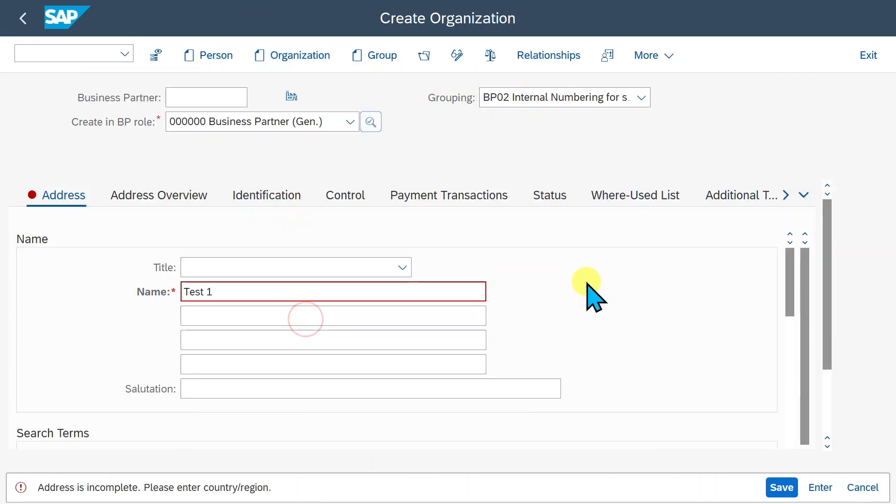
pyautogui.click(782, 487)
# Switch the business partner to change mode and assign it the role FLCU01 Customer
pyautogui.click(457, 55)
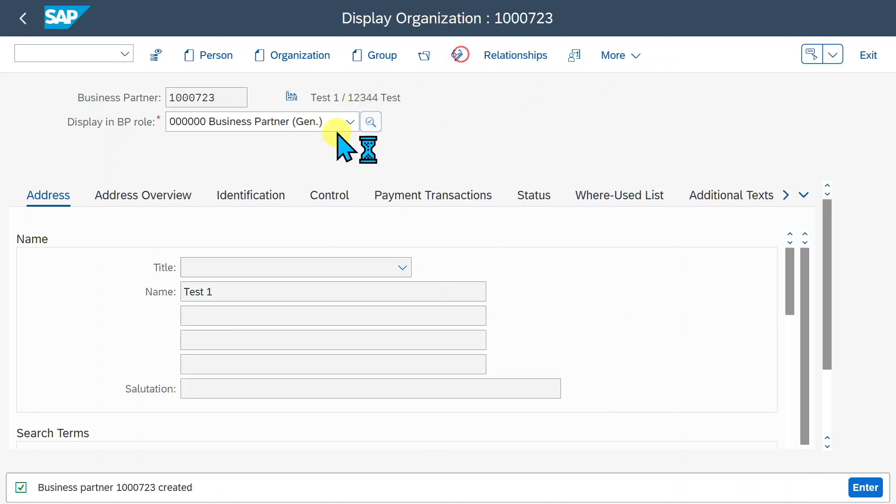
pyautogui.click(351, 128)
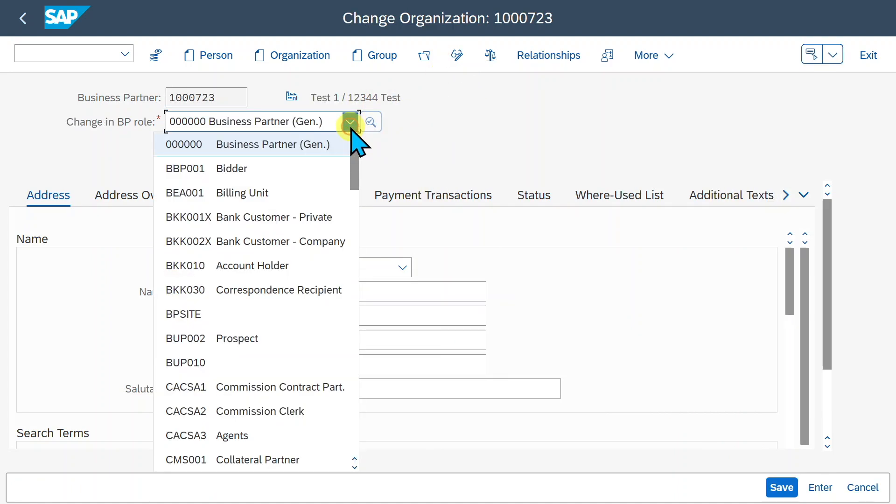
pyautogui.press('f')
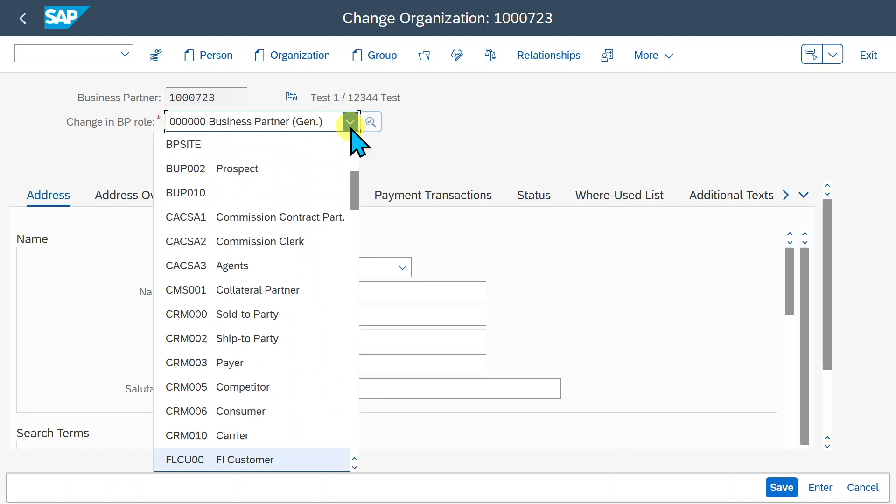
pyautogui.press('Down')
pyautogui.click(248, 458)
# Open the Sales and Distribution data and create the sales area 1010, distribution channel 10, division 00
pyautogui.click(641, 55)
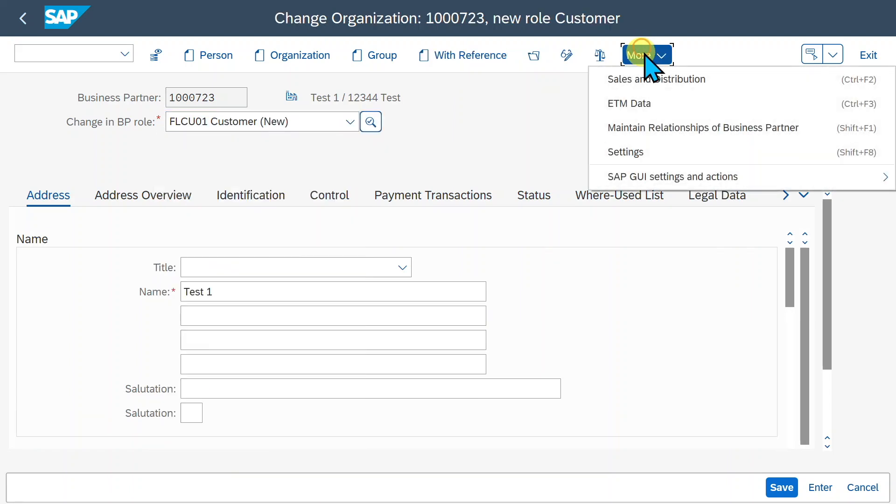
pyautogui.click(653, 79)
pyautogui.write('1010')
pyautogui.press('Tab')
pyautogui.write('10')
pyautogui.press('Tab')
pyautogui.write('00')
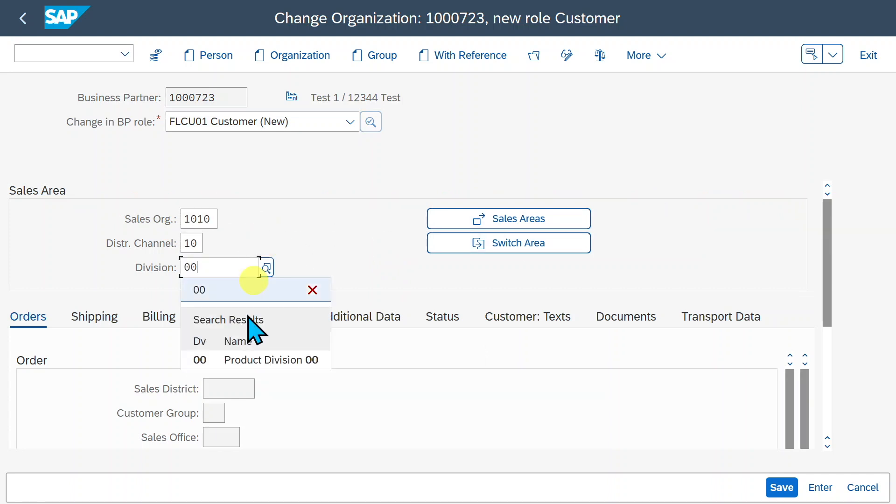
pyautogui.click(257, 355)
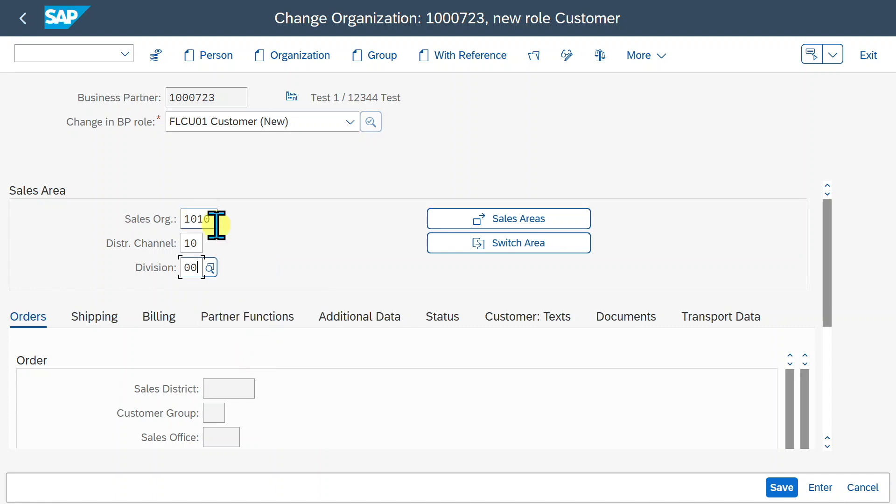
pyautogui.press('Return')
# Set the customer pricing procedure to Z5 in the pricing section of the order data
pyautogui.moveTo(828, 297); pyautogui.dragTo(829, 356)
pyautogui.click(222, 316)
pyautogui.scroll(-5, 223, 317)
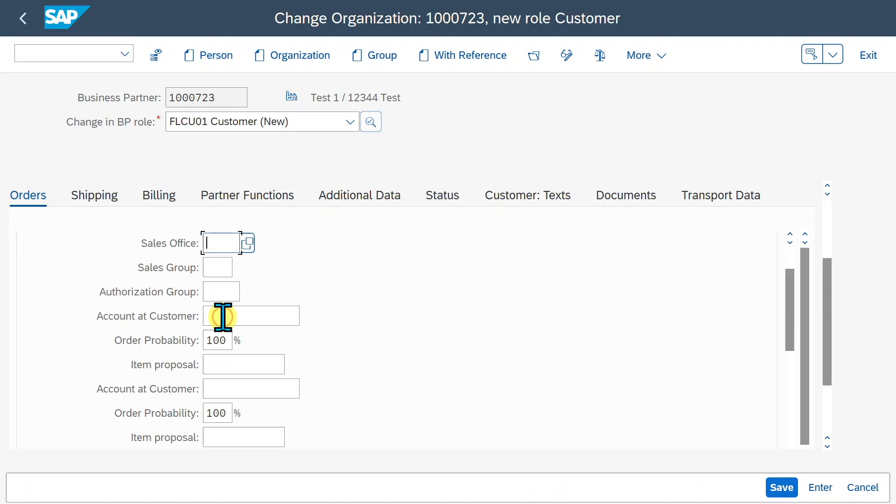
pyautogui.click(224, 318)
pyautogui.scroll(-10, 320, 346)
pyautogui.click(213, 364)
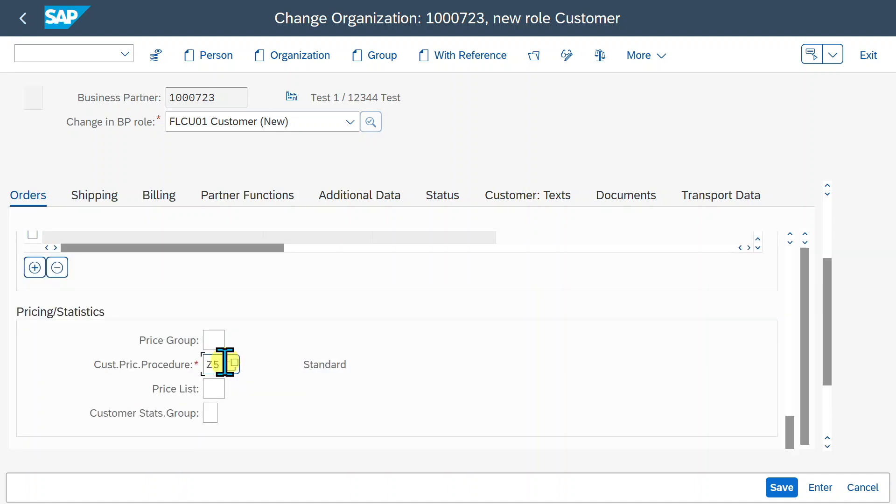
pyautogui.click(215, 365)
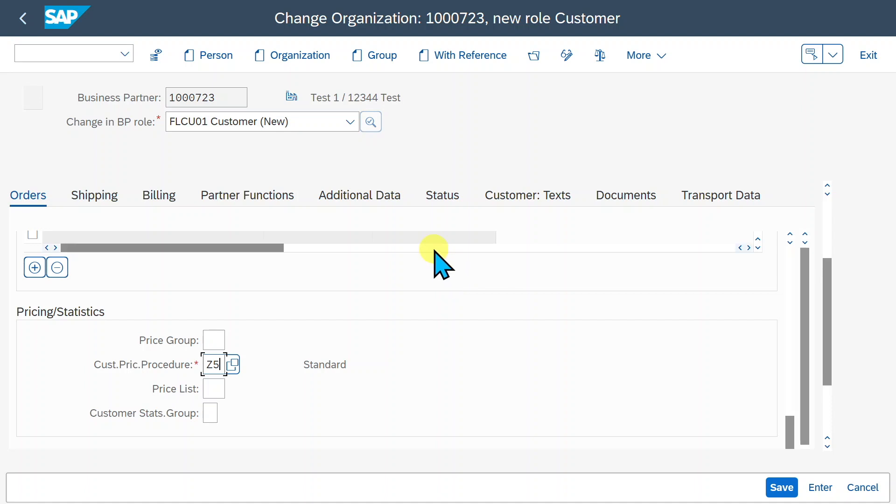
# Set the shipping conditions to 01 in the customer's shipping data
pyautogui.click(106, 201)
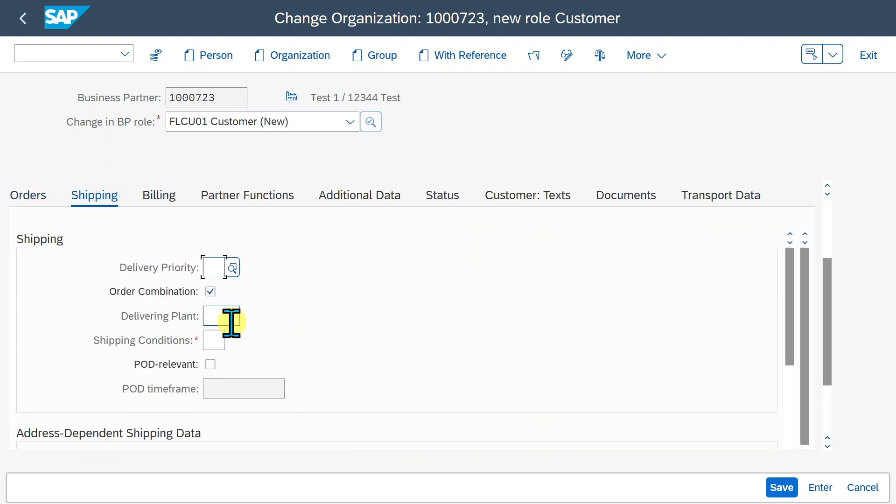
pyautogui.click(225, 340)
pyautogui.write('01')
pyautogui.press('Return')
pyautogui.scroll(-5, 428, 380)
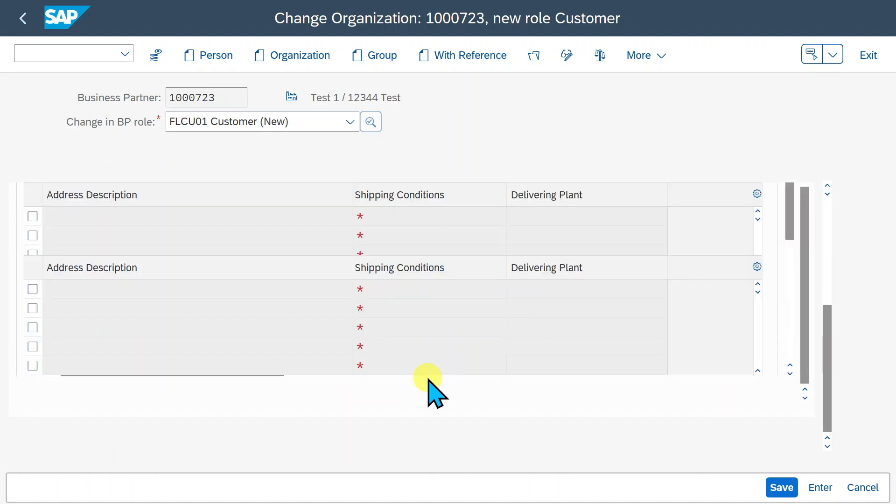
# Set the output tax classifications to 1 in the customer's billing data and save the business partner
pyautogui.scroll(10, 425, 379)
pyautogui.click(172, 318)
pyautogui.click(418, 386)
pyautogui.write('1')
pyautogui.click(431, 398)
pyautogui.write('1')
pyautogui.click(431, 419)
pyautogui.write('1')
pyautogui.press('Return')
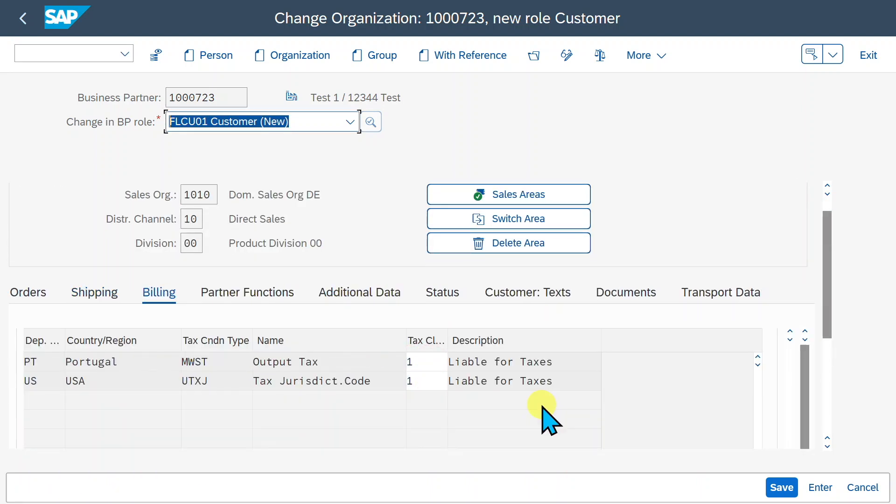
pyautogui.click(775, 485)
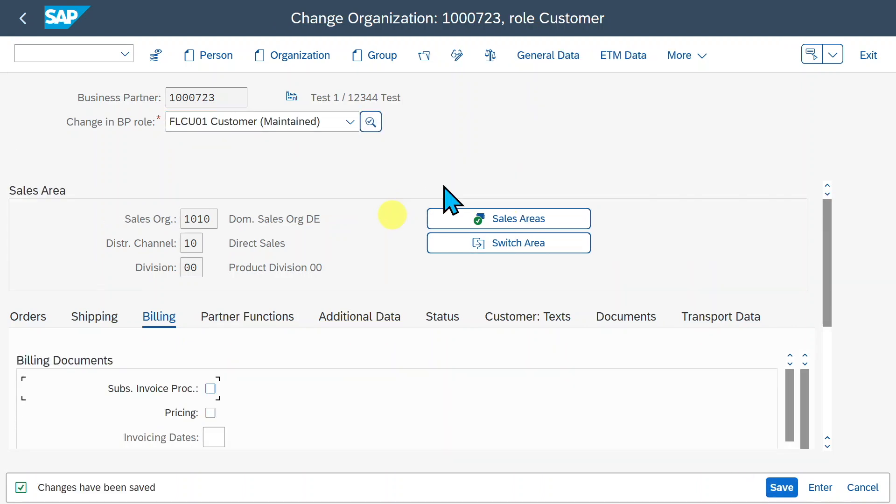
# Switch to the business partner's general data and copy the customer number from the customer general data
pyautogui.click(553, 58)
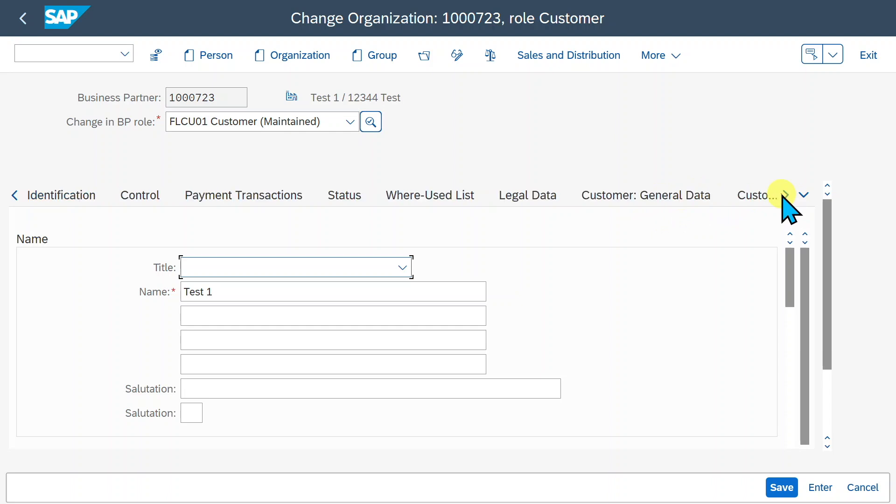
pyautogui.click(782, 195)
pyautogui.click(715, 196)
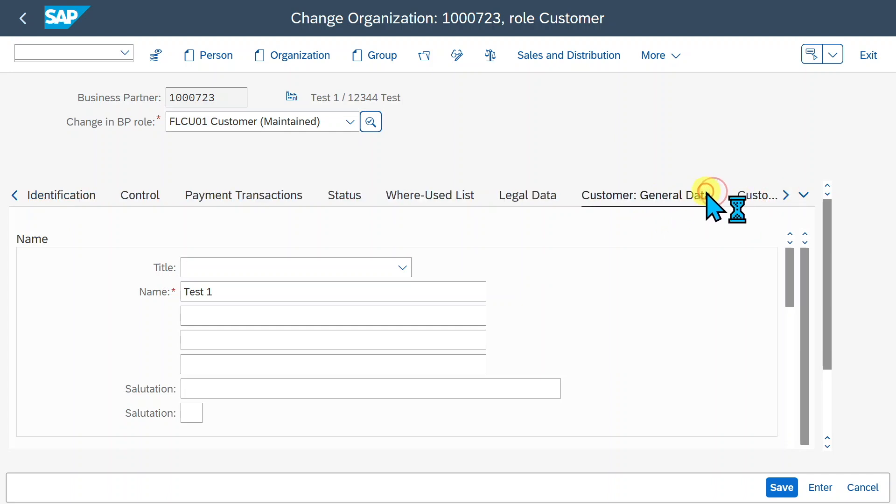
pyautogui.doubleClick(270, 269)
pyautogui.hotkey('ctrl', 'c')
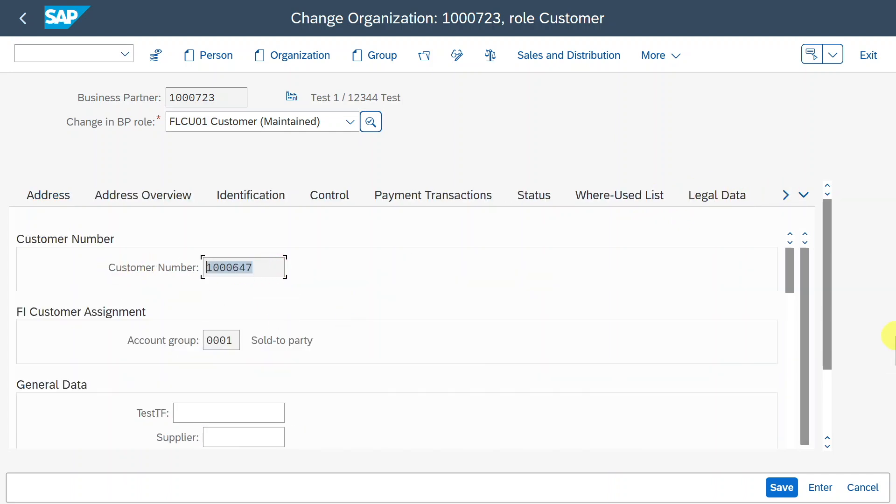
# Open the transaction for creating condition records and start one for condition type Z002
pyautogui.click(77, 57)
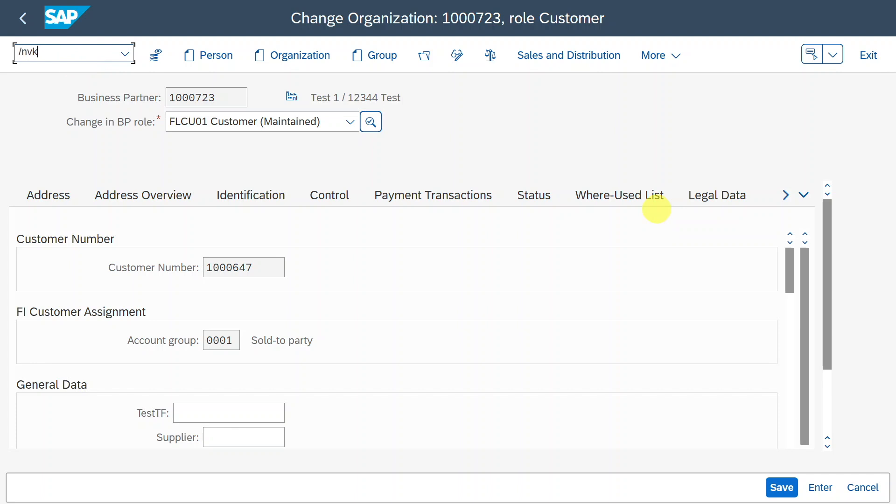
pyautogui.press('Return')
pyautogui.click(196, 100)
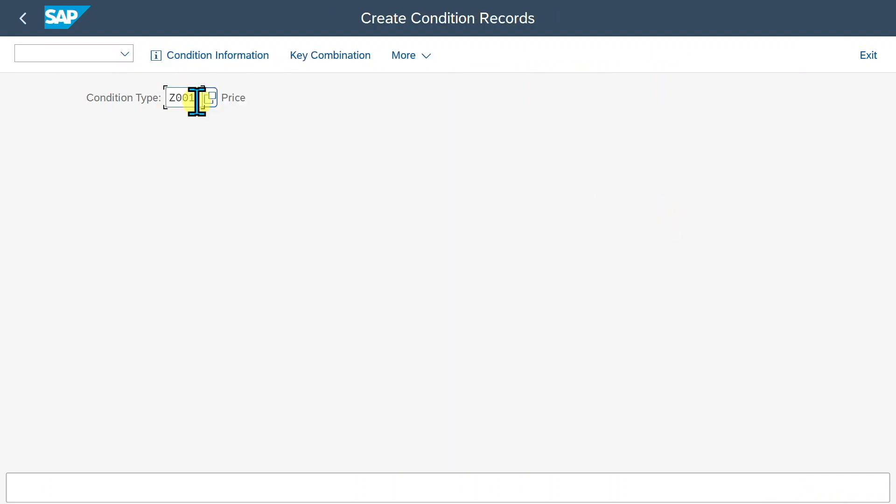
pyautogui.press('BackSpace')
pyautogui.write('2')
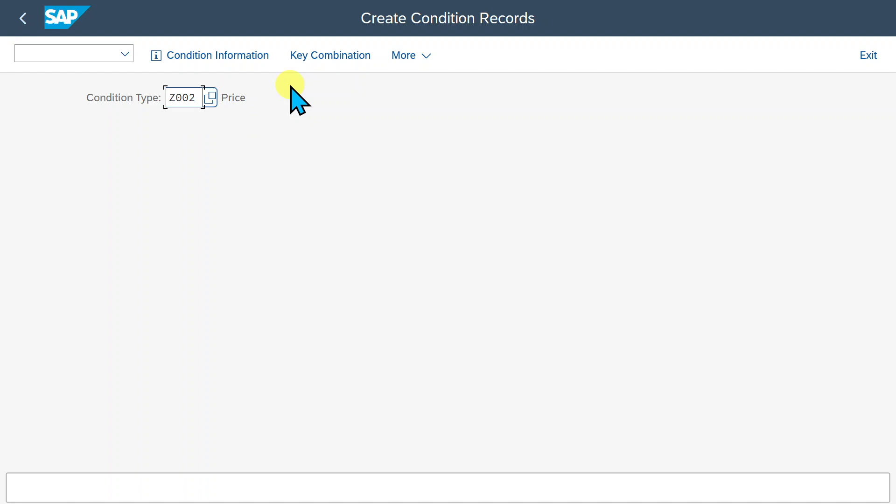
pyautogui.press('Return')
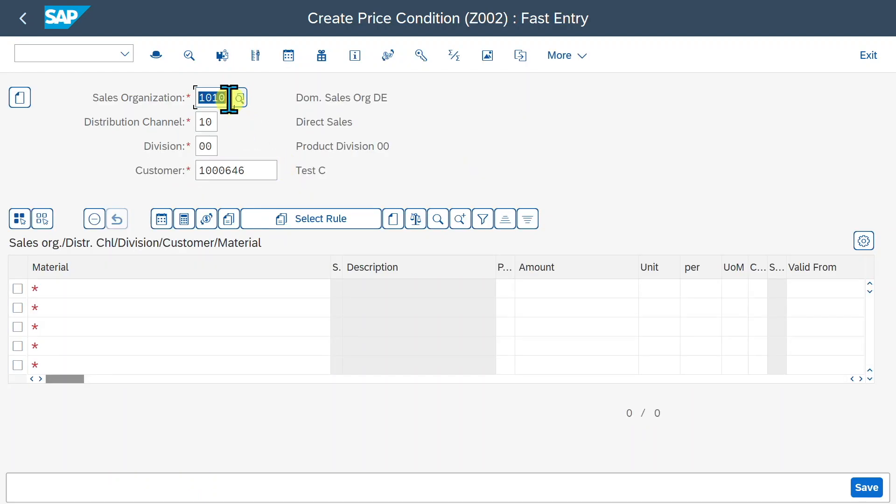
# Replace the customer in the price condition for sales area 1010/10/00 with the copied customer number
pyautogui.doubleClick(265, 177)
pyautogui.doubleClick(211, 98)
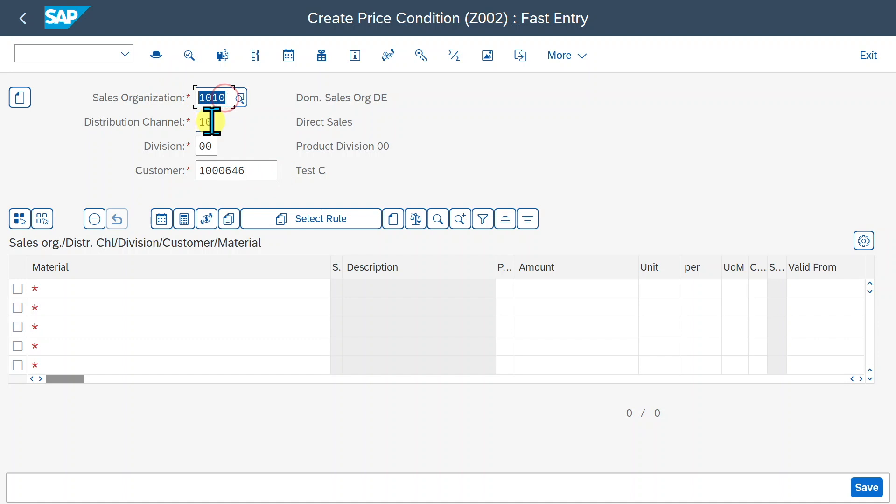
pyautogui.doubleClick(211, 121)
pyautogui.moveTo(213, 144); pyautogui.dragTo(164, 143)
pyautogui.moveTo(264, 174); pyautogui.dragTo(130, 166)
pyautogui.hotkey('ctrl', 'v')
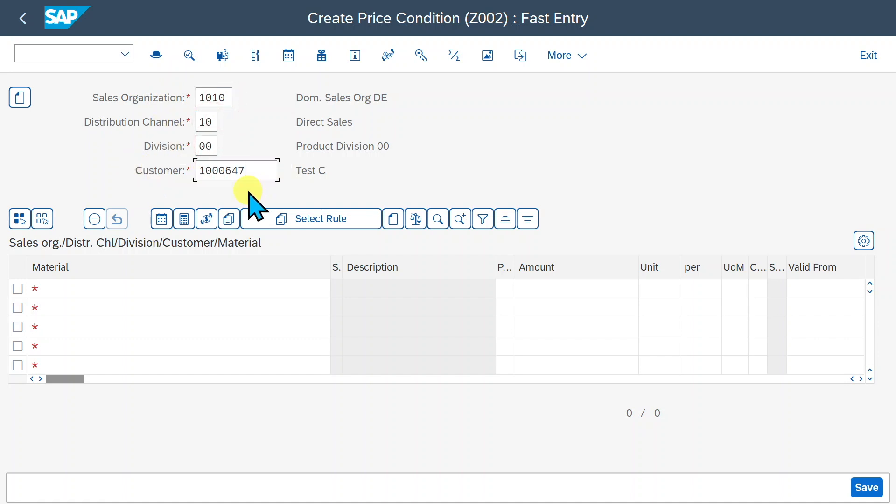
# Add material TG0012 to the price condition with an amount of 100 EUR per 1 unit
pyautogui.click(139, 289)
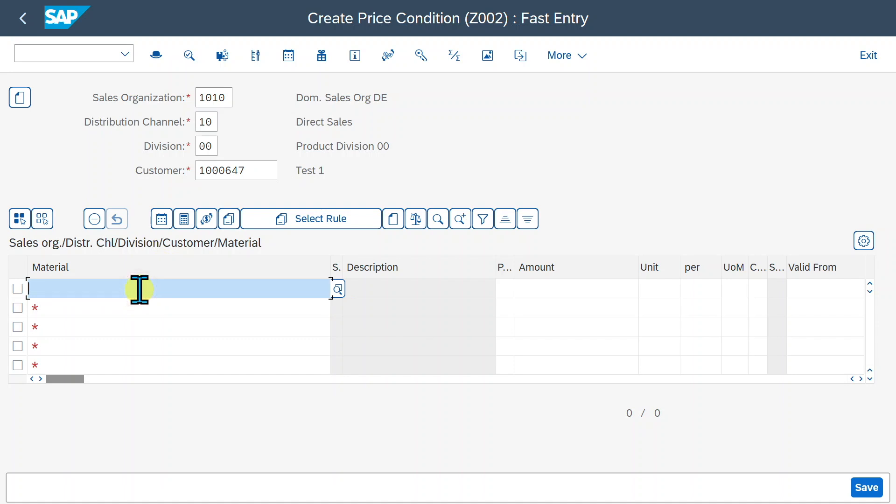
pyautogui.write('TG0012')
pyautogui.click(544, 291)
pyautogui.write('100')
pyautogui.press('Tab')
pyautogui.write('EUR')
pyautogui.press('Tab')
pyautogui.write('1')
pyautogui.press('Tab')
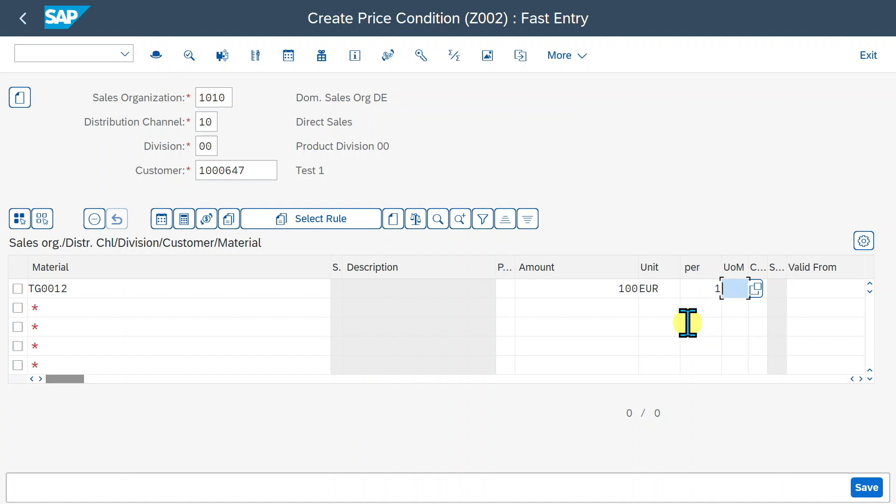
pyautogui.press('Return')
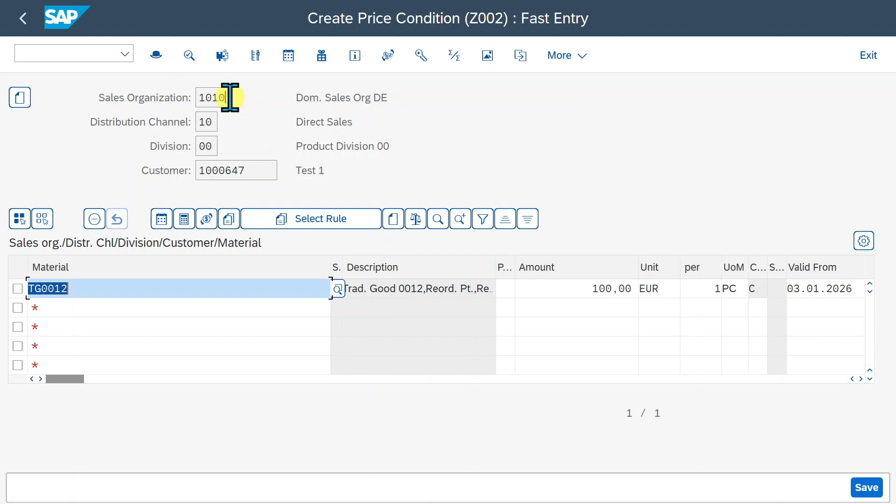
# Review the sales area, customer and material of the price condition and save the condition record
pyautogui.moveTo(229, 97); pyautogui.dragTo(176, 97)
pyautogui.moveTo(214, 122); pyautogui.dragTo(194, 146)
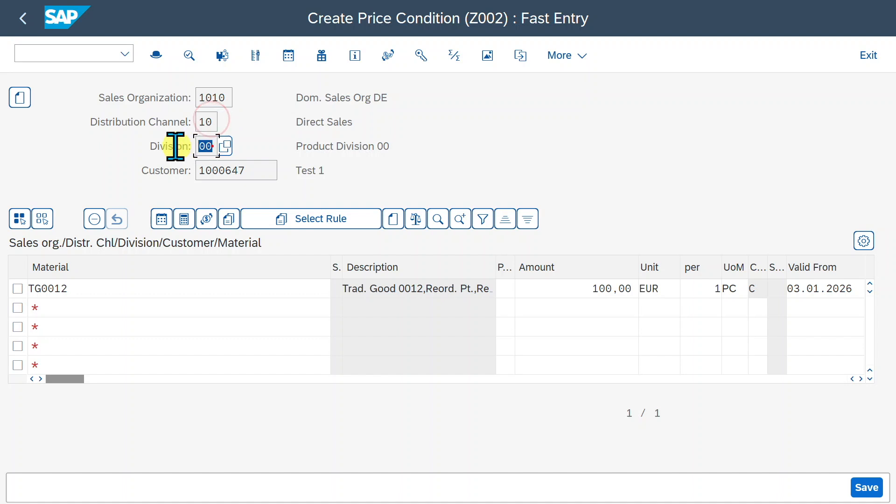
pyautogui.moveTo(268, 174); pyautogui.dragTo(140, 161)
pyautogui.moveTo(89, 287); pyautogui.dragTo(3, 291)
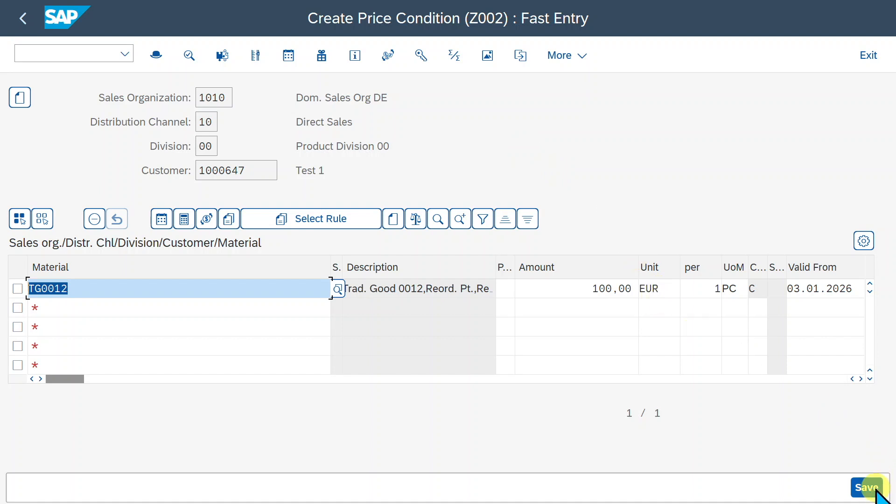
pyautogui.click(875, 489)
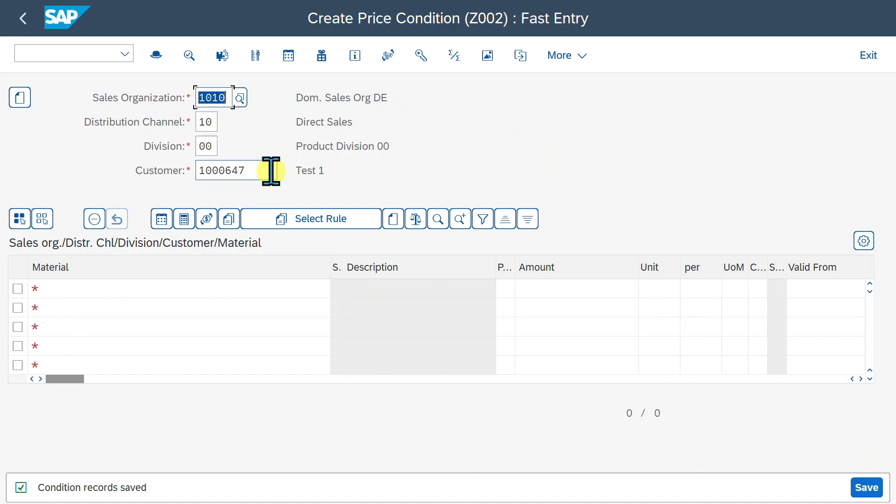
# Open transaction VA01 and start a standard order (OR) for sales area 1010/10/00
pyautogui.click(270, 171)
pyautogui.click(84, 52)
pyautogui.write('/Nva01')
pyautogui.press('Return')
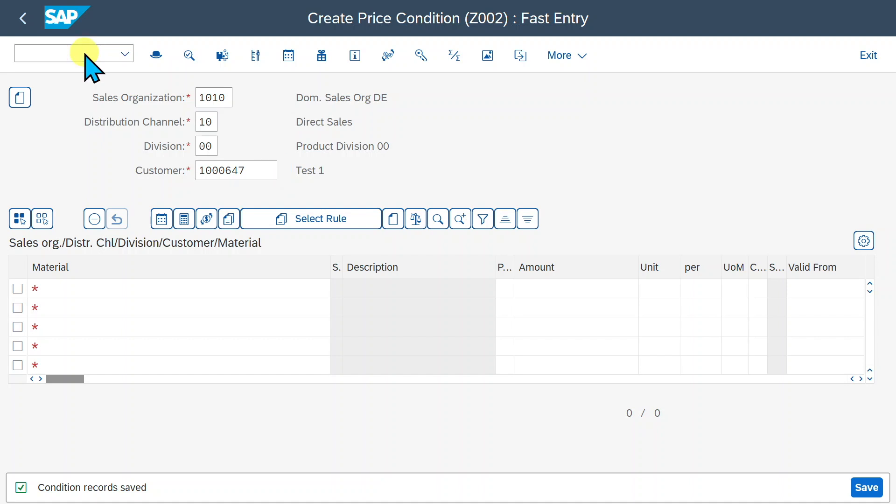
pyautogui.doubleClick(195, 143)
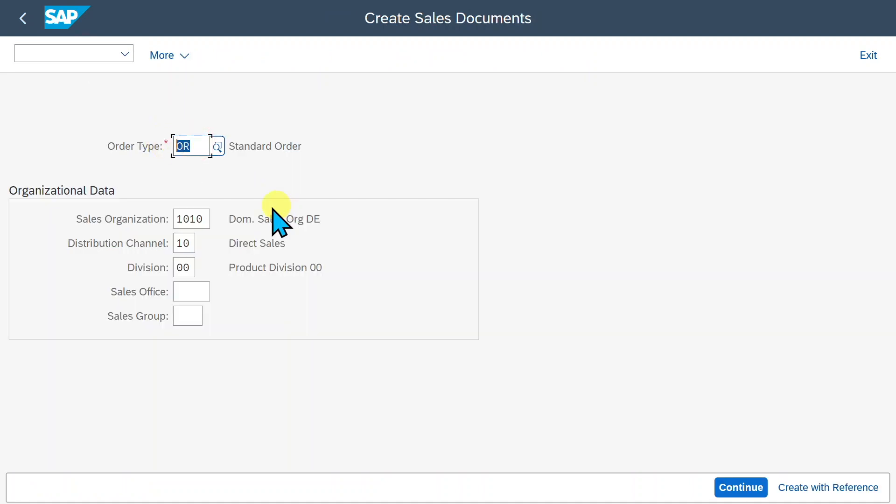
pyautogui.doubleClick(184, 242)
pyautogui.doubleClick(185, 267)
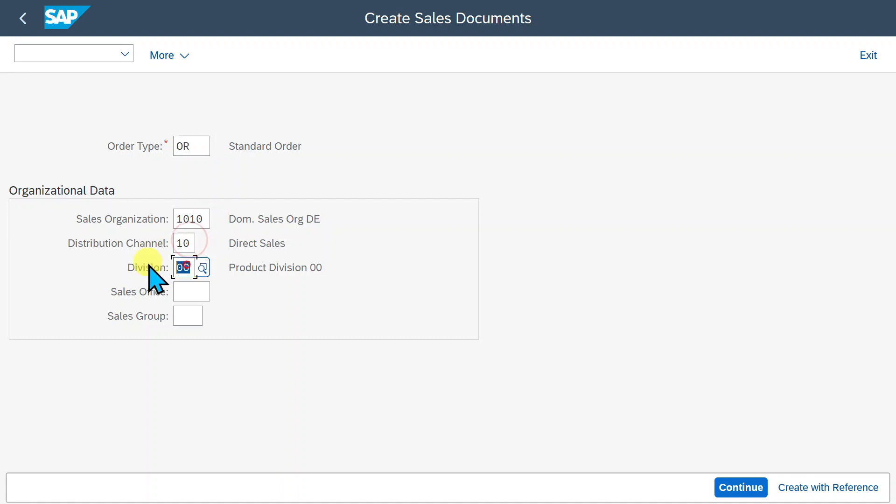
pyautogui.press('Return')
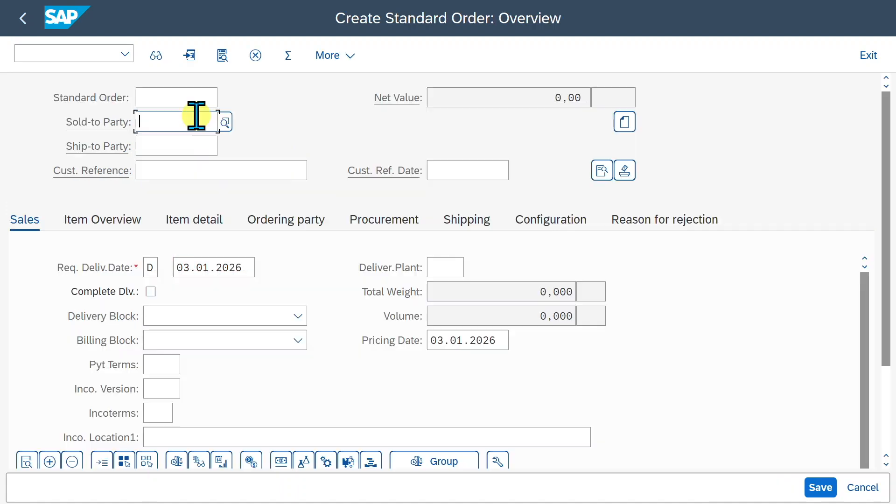
# Fill the order header with the customer number as sold-to and ship-to party, customer reference Test and payment terms 0001
pyautogui.write('1000647')
pyautogui.click(183, 146)
pyautogui.write('1000647')
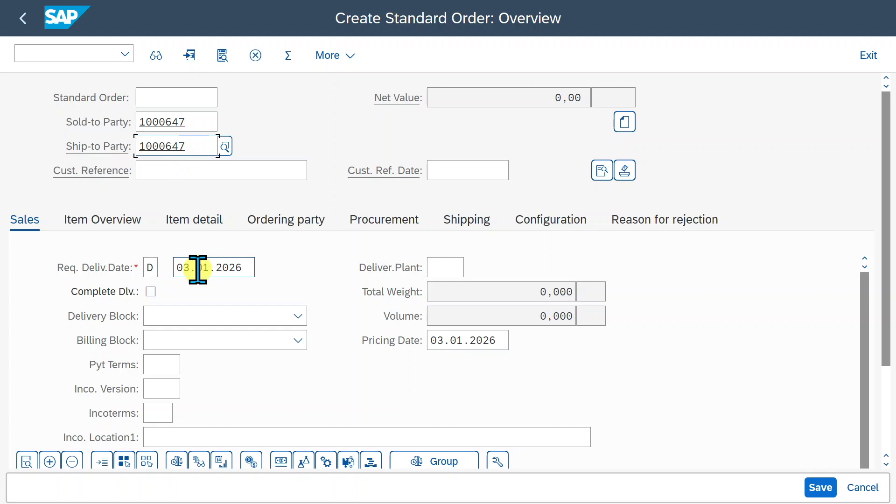
pyautogui.press('Return')
pyautogui.write('Test')
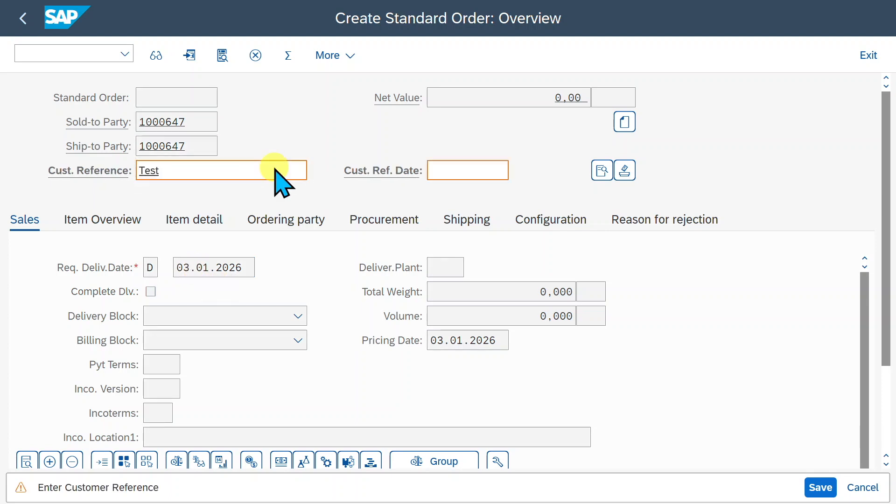
pyautogui.press('Return')
pyautogui.write('0001')
pyautogui.press('Return')
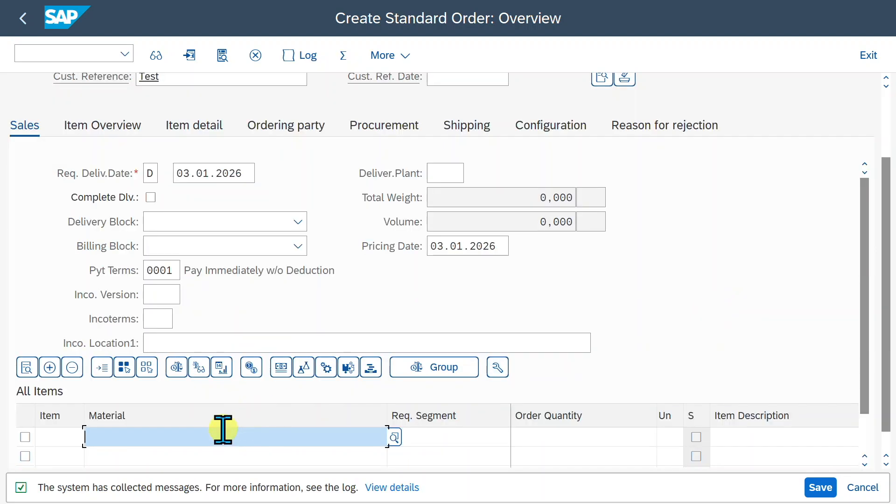
# Add material TG0012 to the order items with an order quantity of 1
pyautogui.write('TG00')
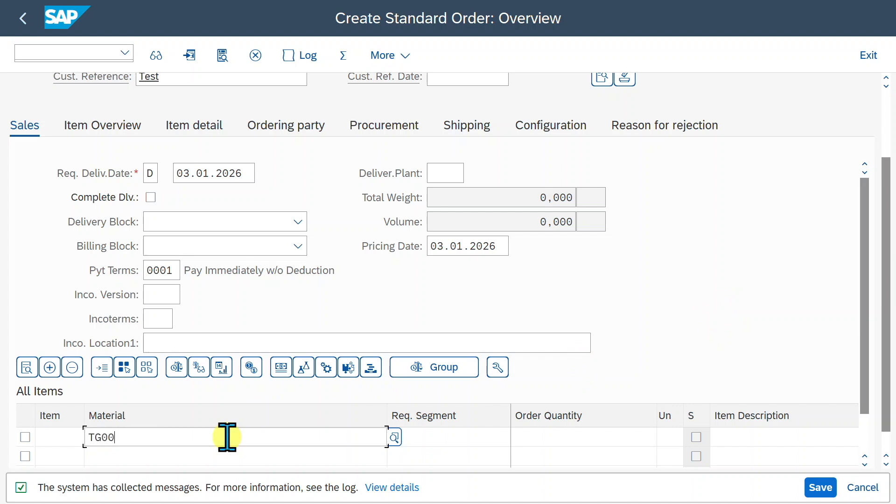
pyautogui.write('12')
pyautogui.press('Tab')
pyautogui.write('1')
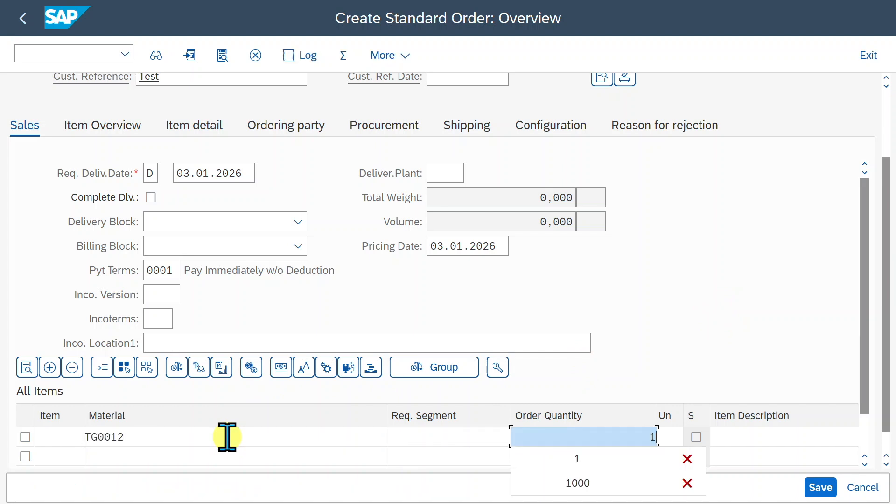
pyautogui.press('Return')
# Open the pricing conditions of the TG0012 item and examine the Z002 price and the total
pyautogui.moveTo(862, 340); pyautogui.dragTo(729, 400)
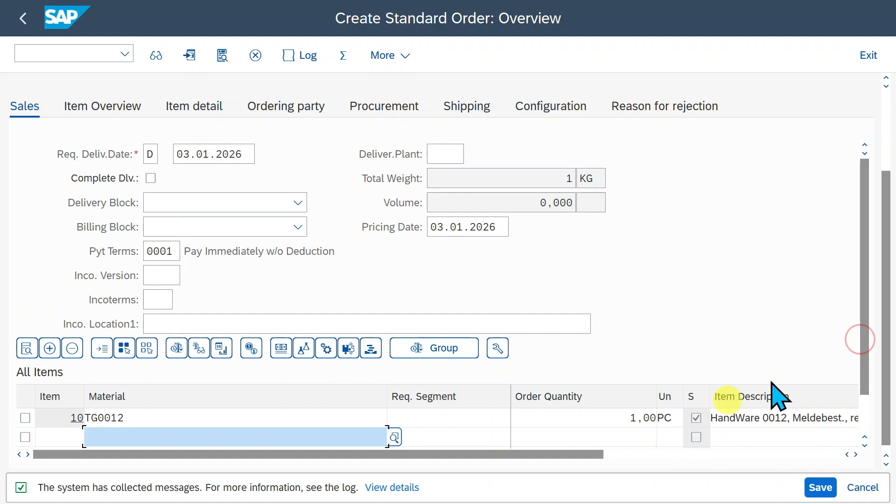
pyautogui.moveTo(864, 355); pyautogui.dragTo(818, 424)
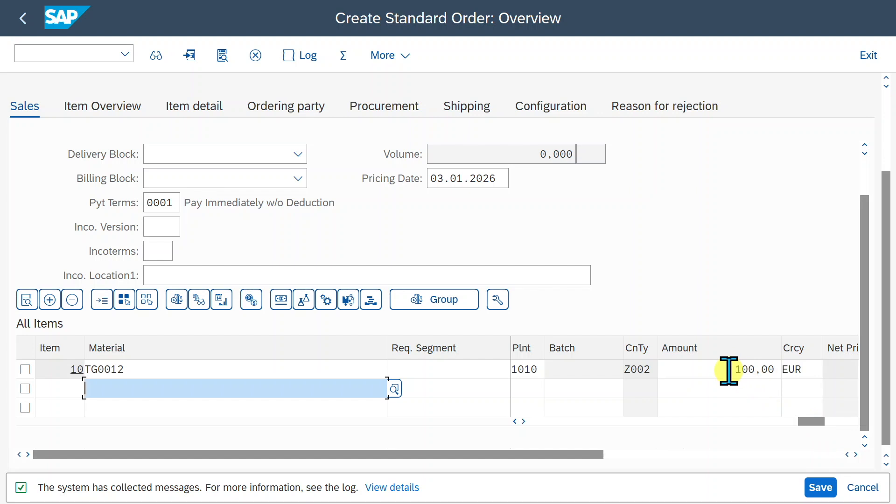
pyautogui.click(65, 369)
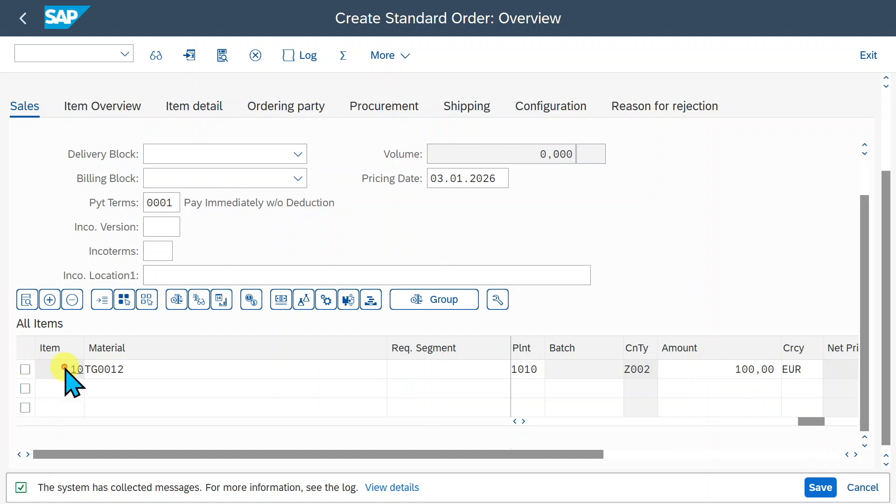
pyautogui.doubleClick(65, 368)
pyautogui.click(361, 196)
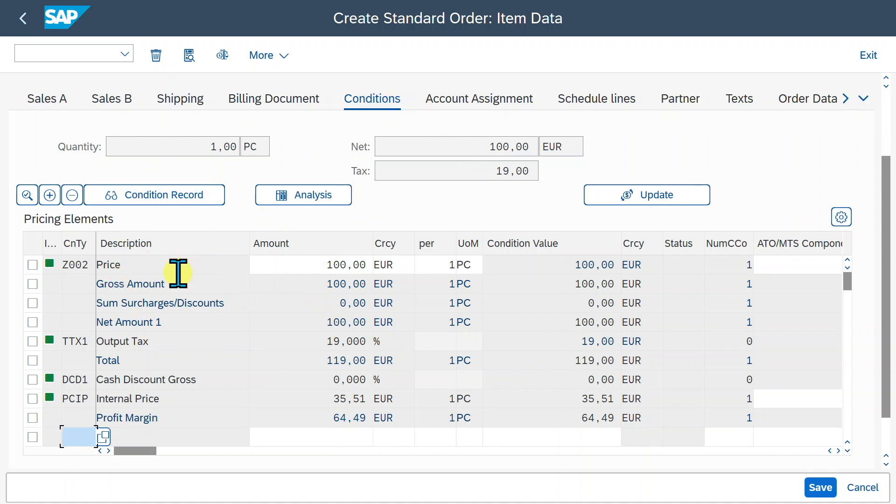
pyautogui.moveTo(87, 262); pyautogui.dragTo(58, 255)
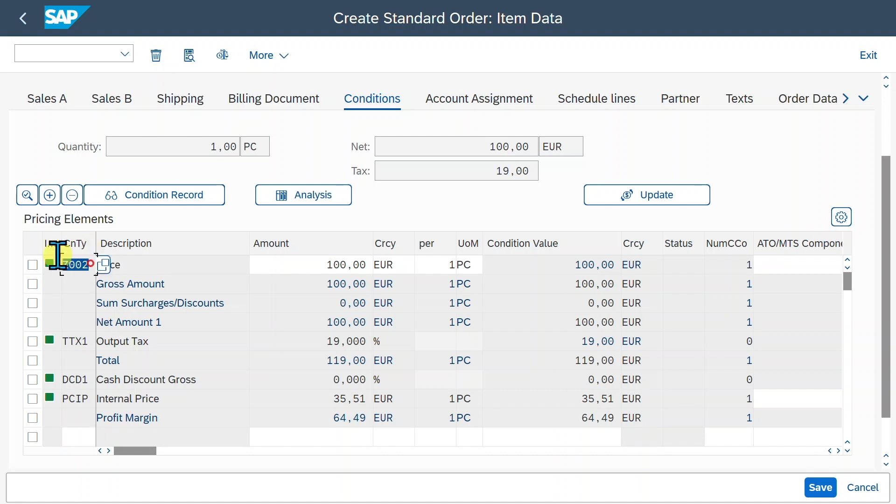
pyautogui.moveTo(157, 364); pyautogui.dragTo(90, 360)
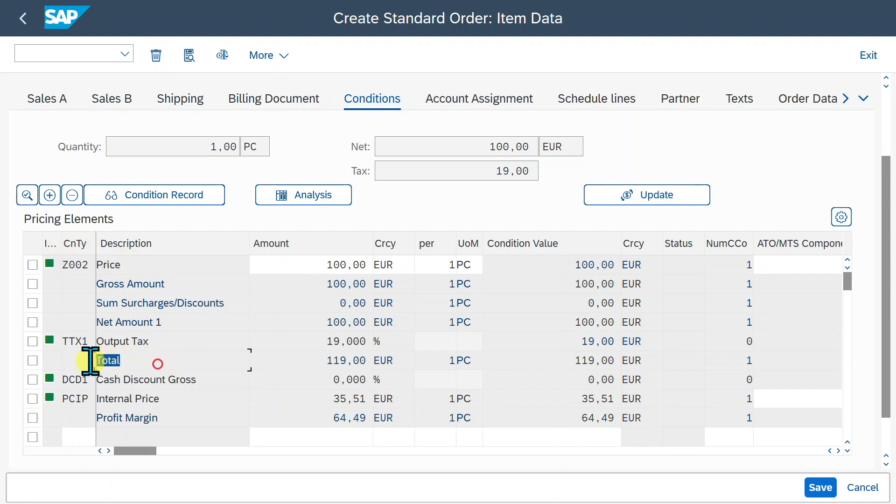